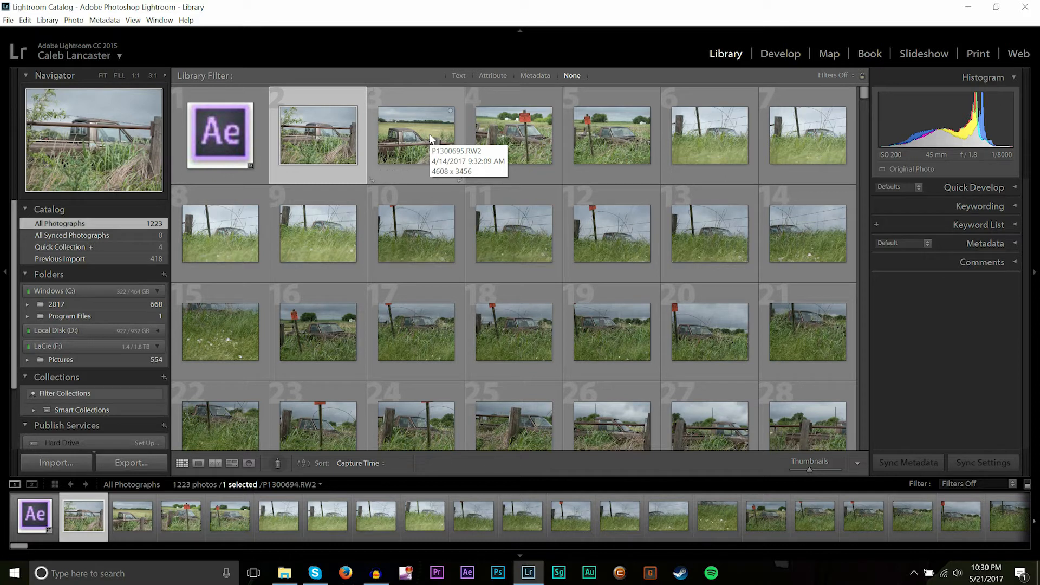
{"action": "left_click", "coordinate": [8, 20]}
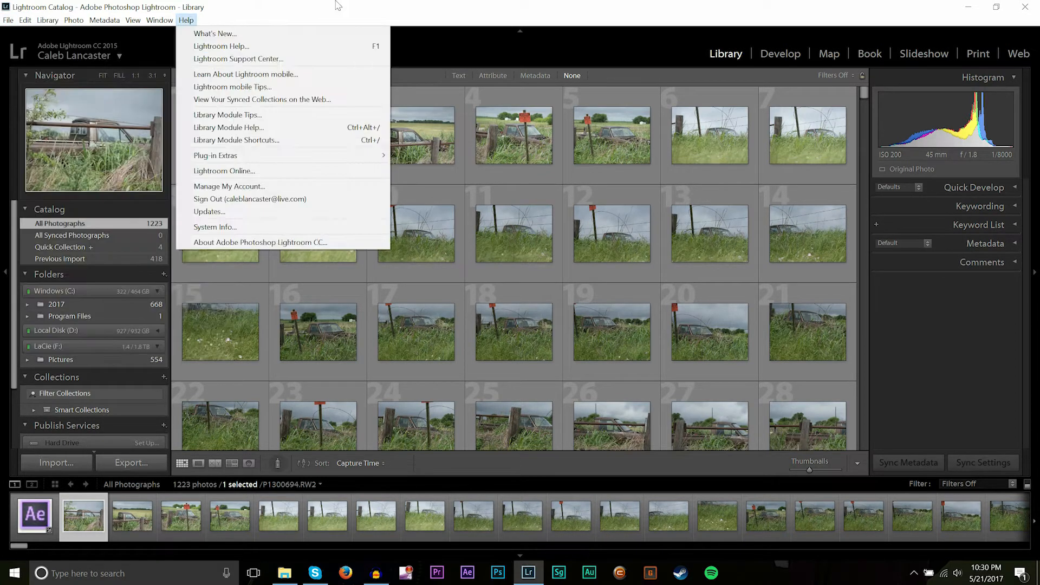
{"action": "left_click", "coordinate": [336, 3]}
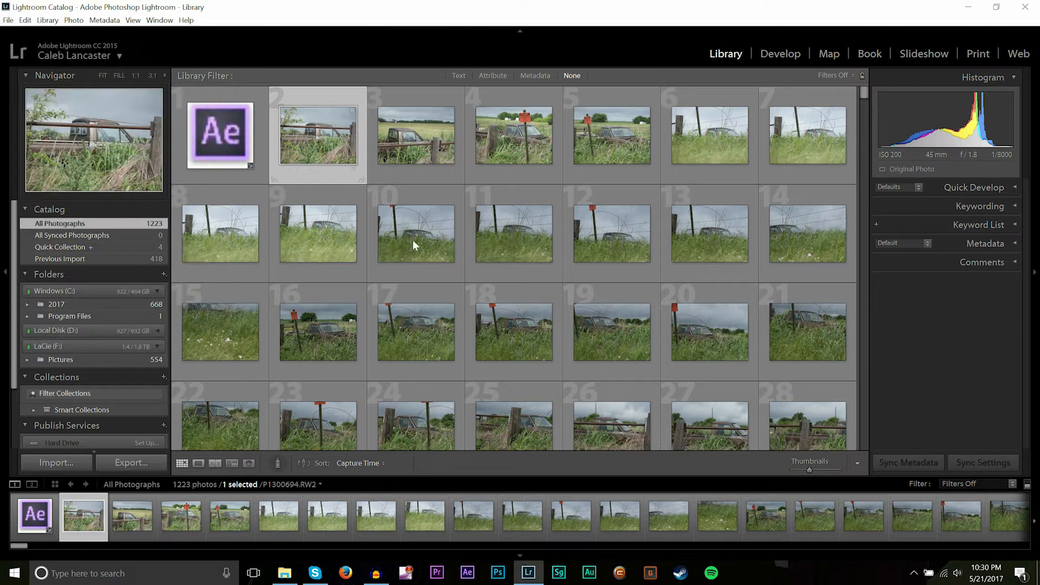
{"action": "left_click", "coordinate": [10, 20]}
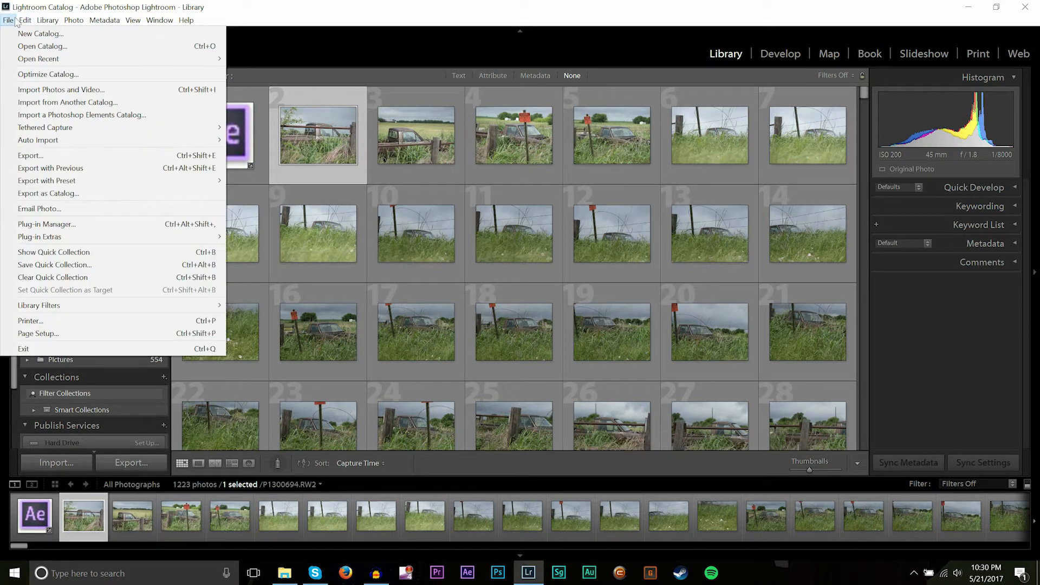
{"action": "left_click", "coordinate": [37, 91]}
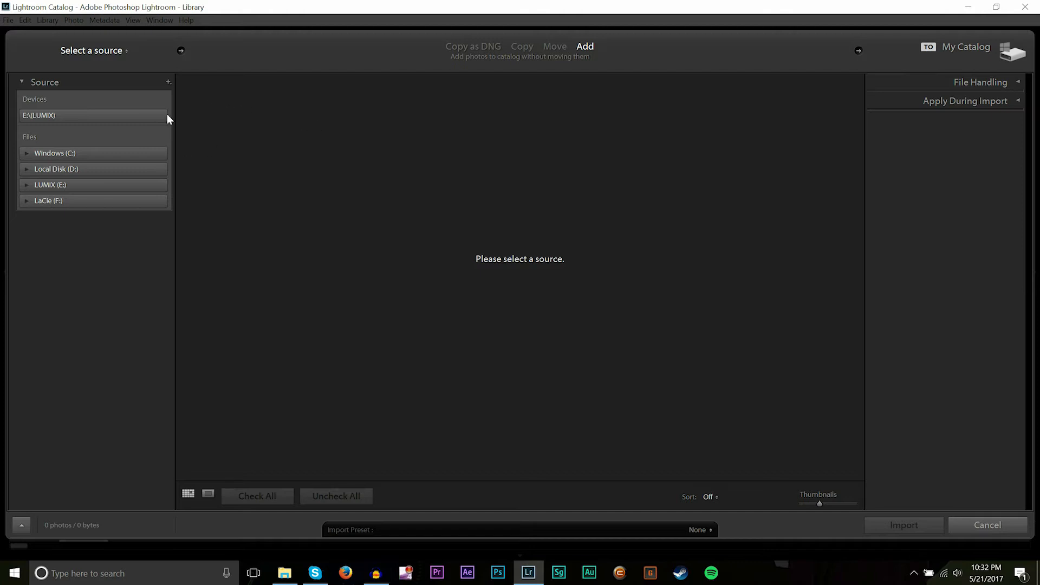
{"action": "left_click", "coordinate": [77, 184]}
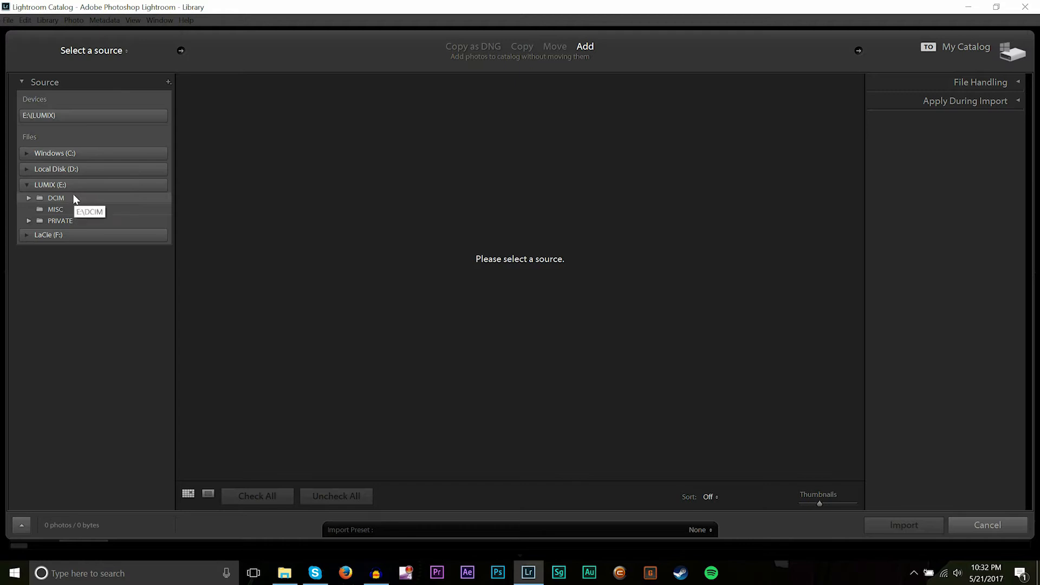
{"action": "left_click", "coordinate": [55, 185]}
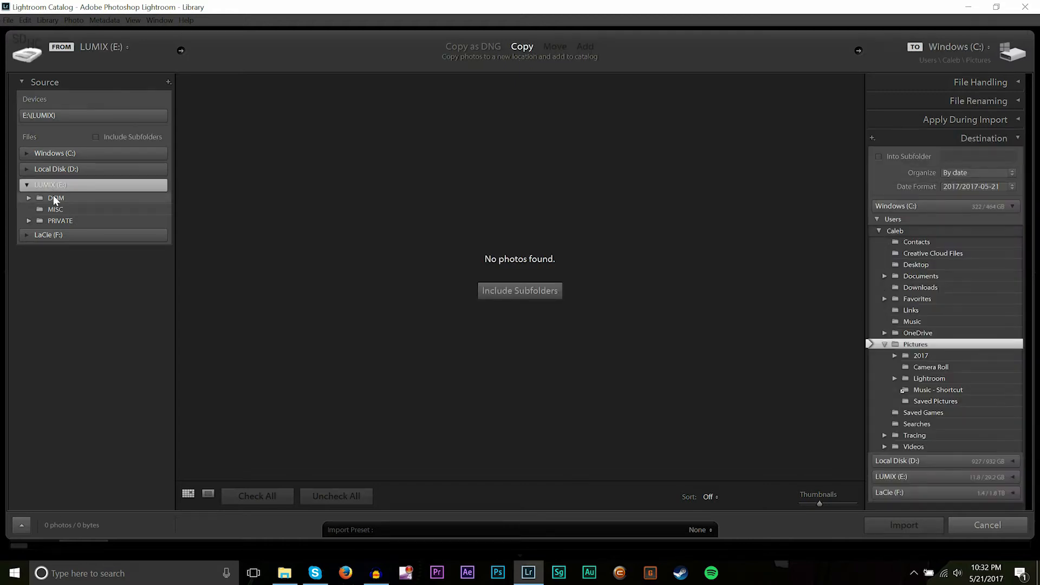
{"action": "left_click", "coordinate": [53, 197]}
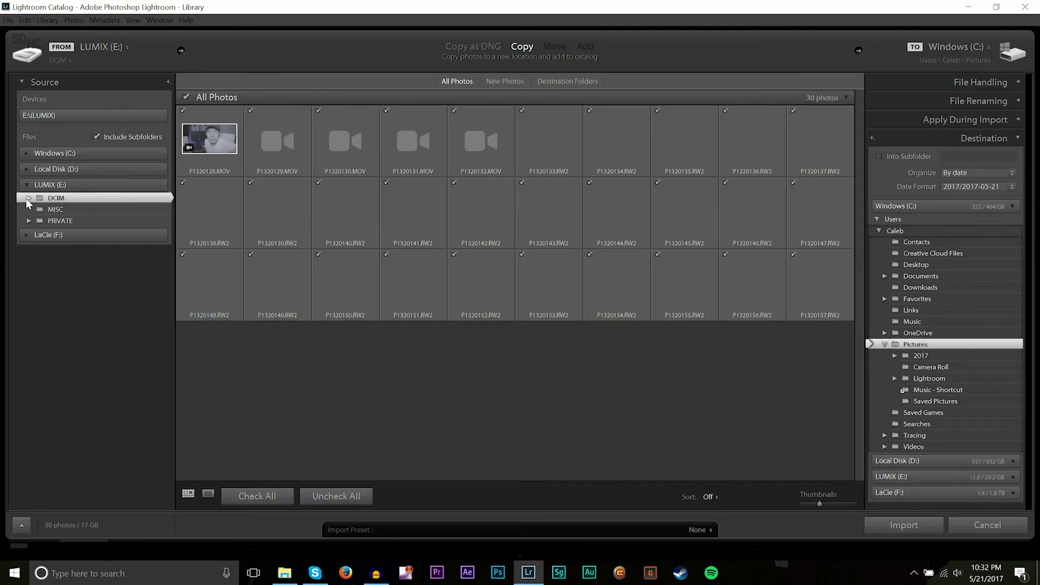
{"action": "left_click", "coordinate": [29, 198]}
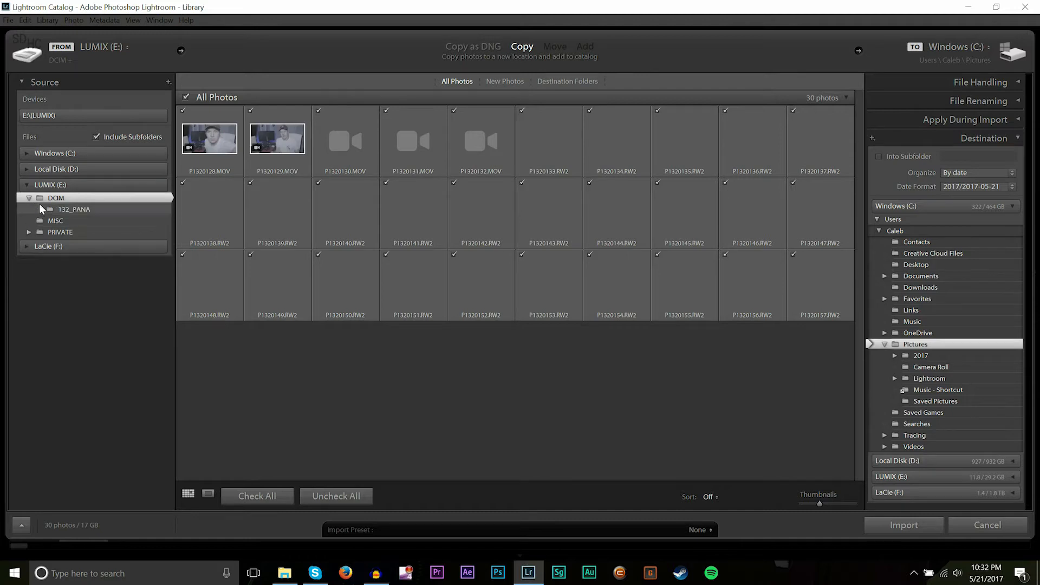
{"action": "left_click", "coordinate": [71, 209]}
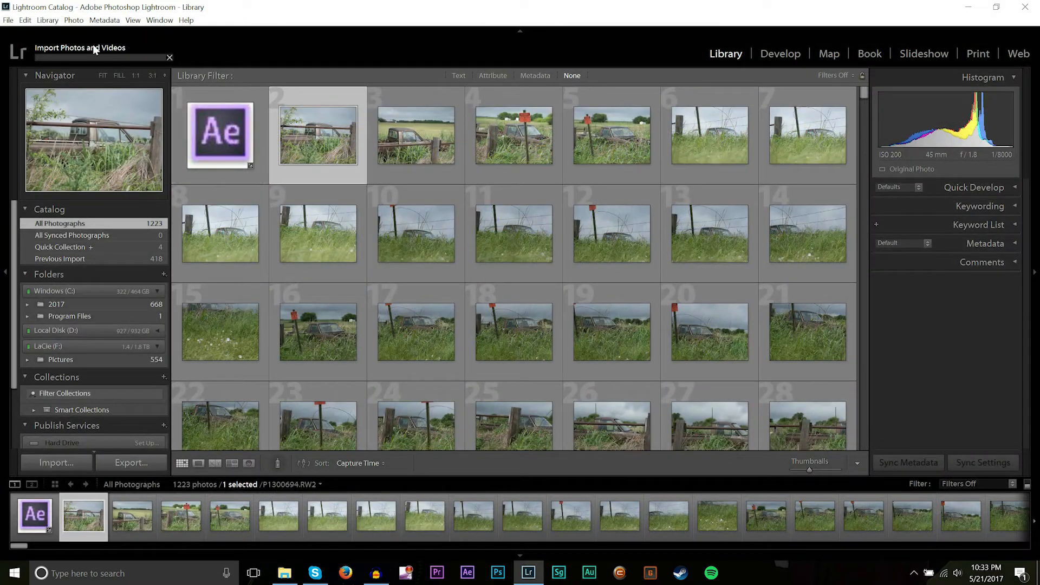
Step: Open the photo and video import for the LUMIX card and exclude the five MOV clips from the import
{"action": "left_click", "coordinate": [8, 20]}
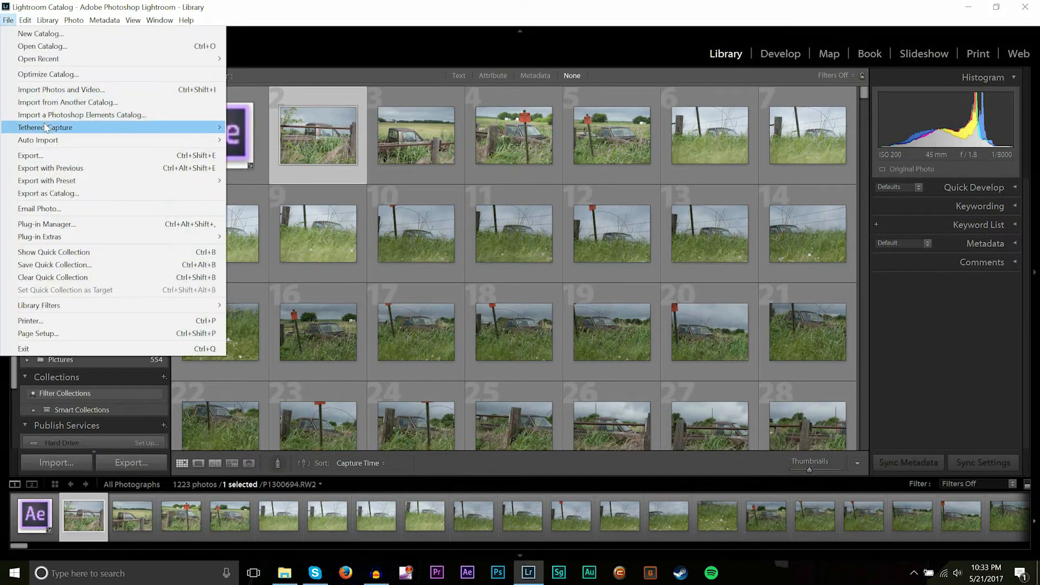
{"action": "left_click", "coordinate": [60, 89]}
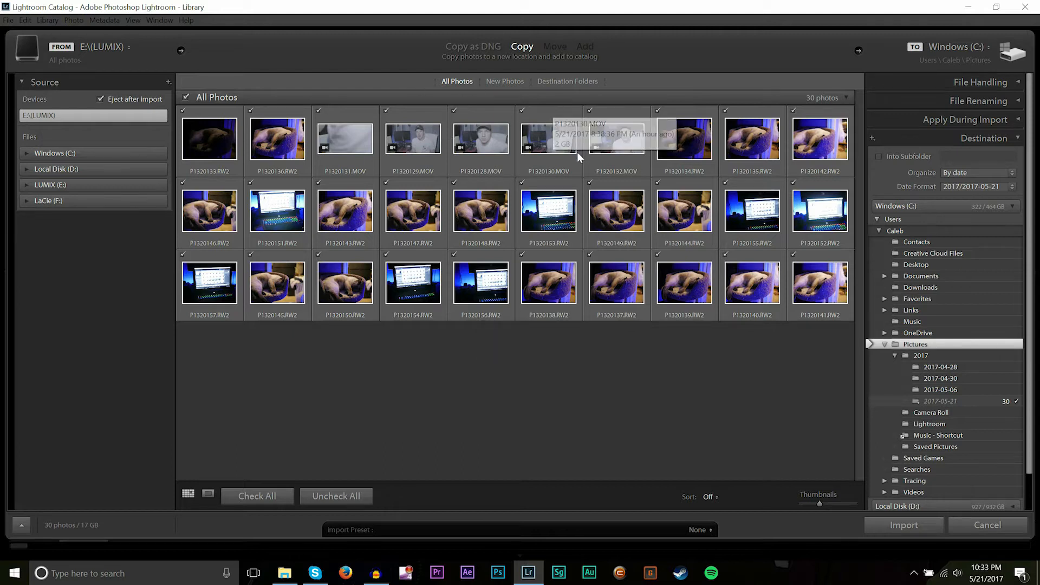
{"action": "left_click", "coordinate": [317, 109]}
{"action": "left_click", "coordinate": [386, 110]}
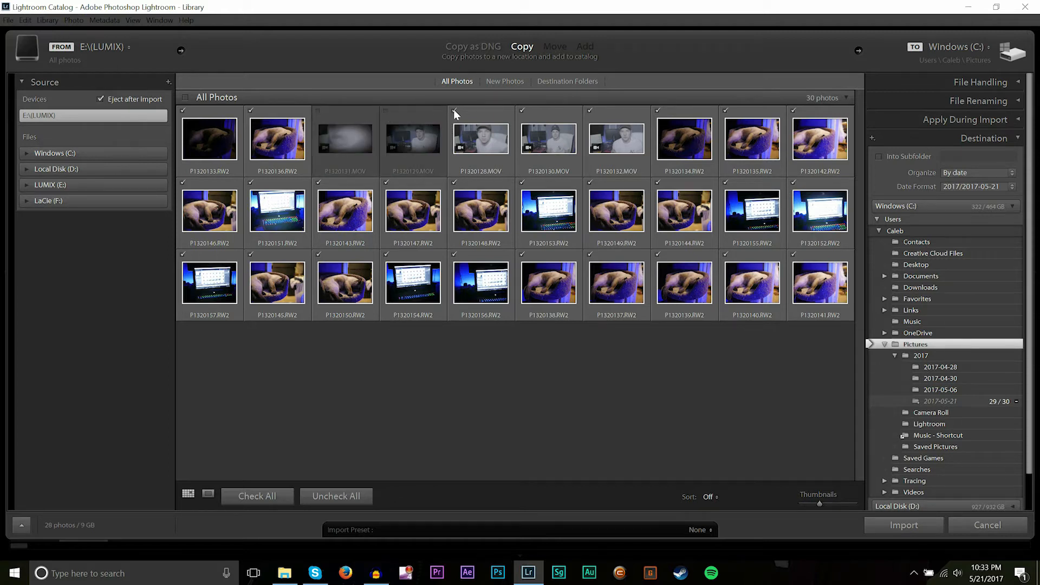
{"action": "left_click", "coordinate": [454, 110]}
{"action": "left_click", "coordinate": [521, 110]}
{"action": "left_click", "coordinate": [589, 110]}
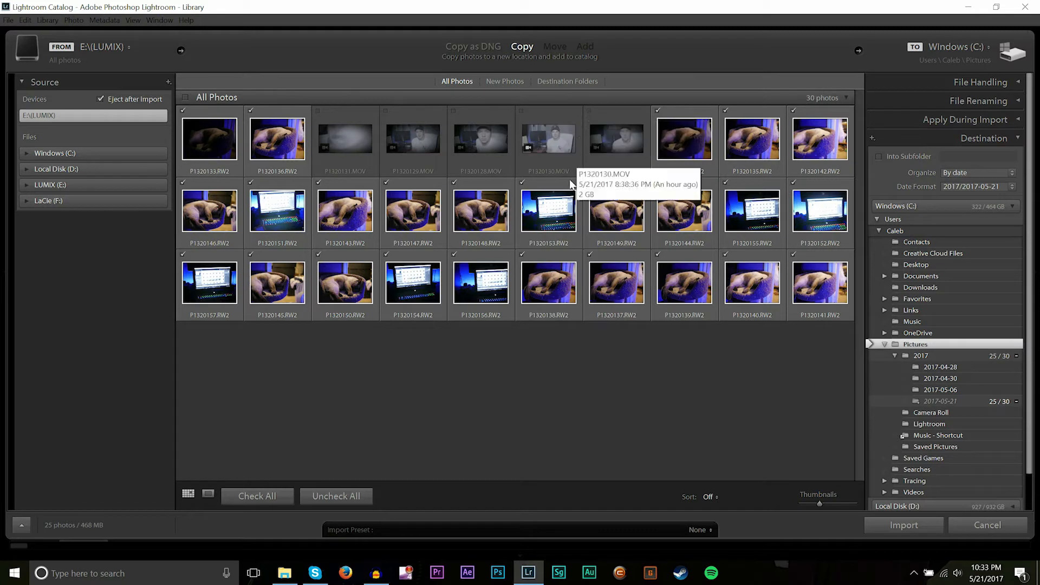
Step: Exclude the seven laptop screen photos and the two dark cat photos, P1320133.RW2 and P1320134.RW2, from the import
{"action": "left_click", "coordinate": [386, 254]}
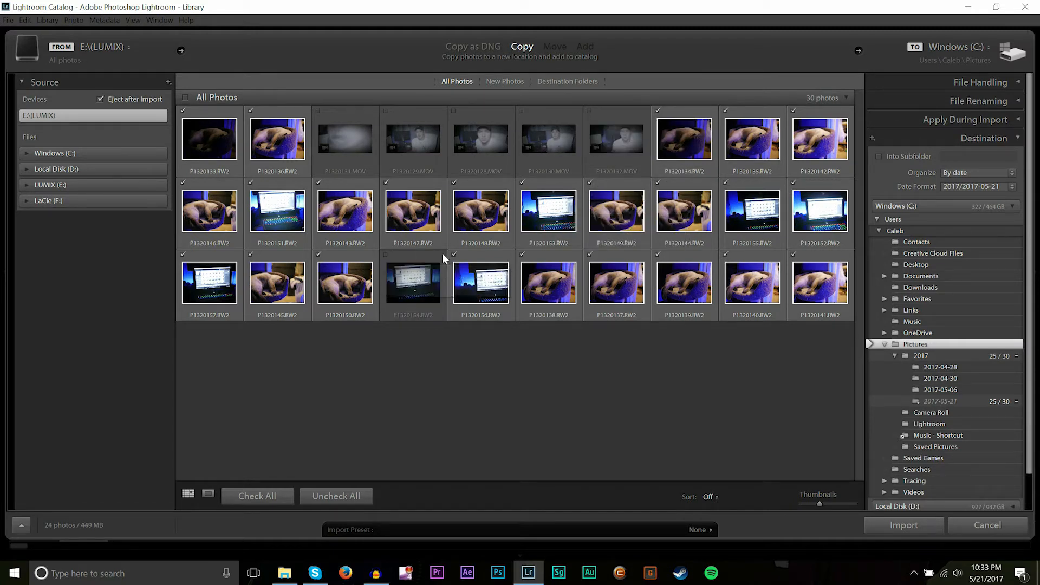
{"action": "left_click", "coordinate": [454, 254]}
{"action": "left_click", "coordinate": [726, 183]}
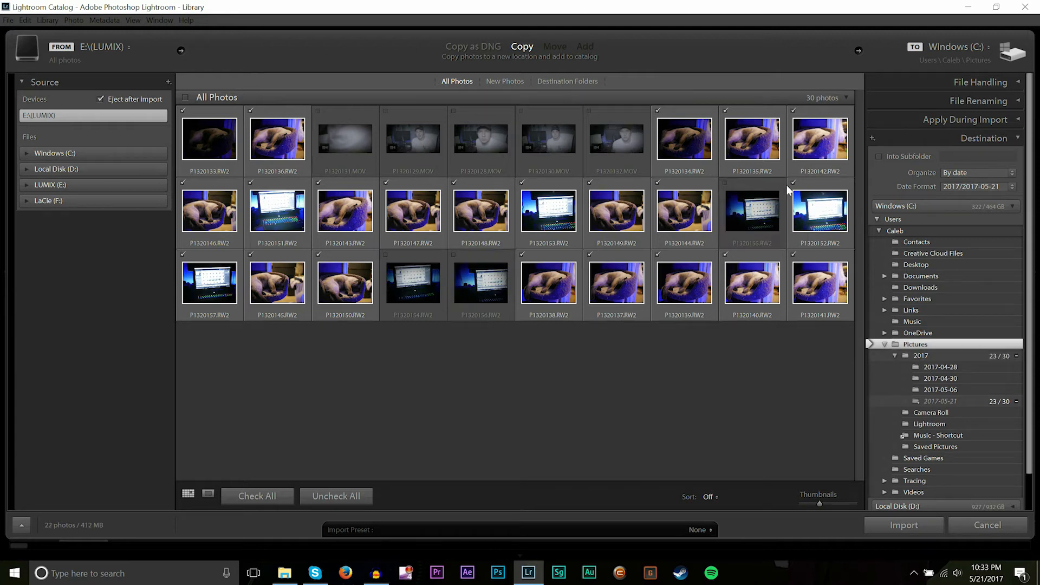
{"action": "left_click", "coordinate": [794, 183]}
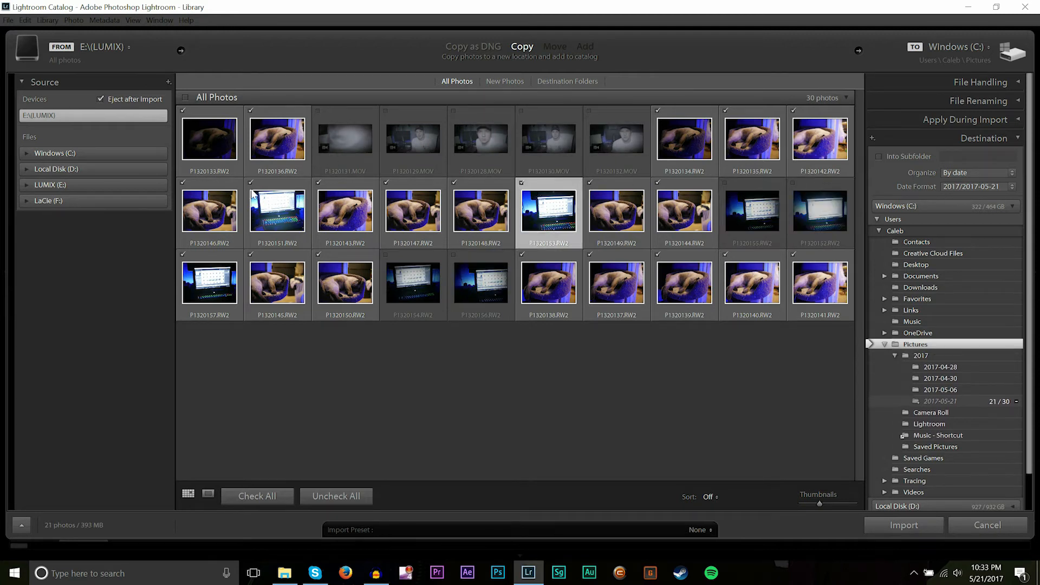
{"action": "left_click", "coordinate": [250, 182]}
{"action": "left_click", "coordinate": [522, 184]}
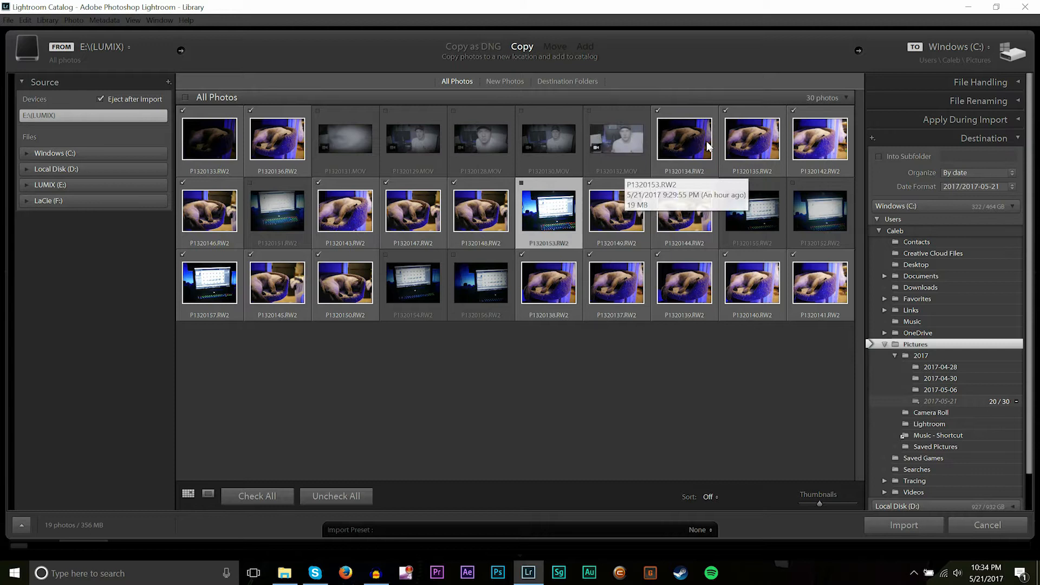
{"action": "left_click", "coordinate": [658, 111]}
{"action": "left_click", "coordinate": [183, 110]}
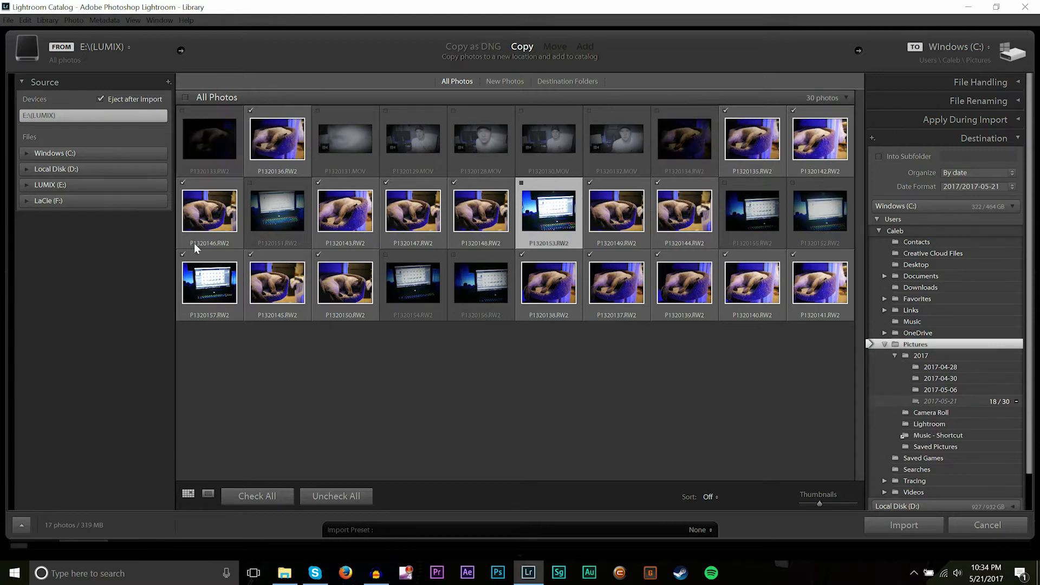
{"action": "left_click", "coordinate": [183, 255]}
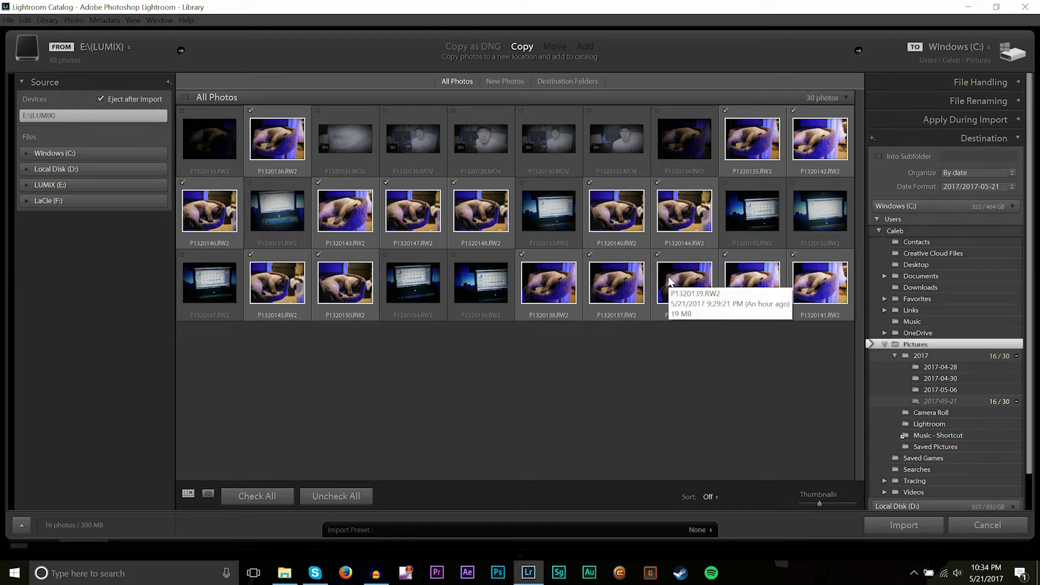
Step: Set the LaCie (F:) drive as the destination and import the photos that are still checked
{"action": "scroll", "coordinate": [963, 277], "scroll_direction": "down", "scroll_amount": 2}
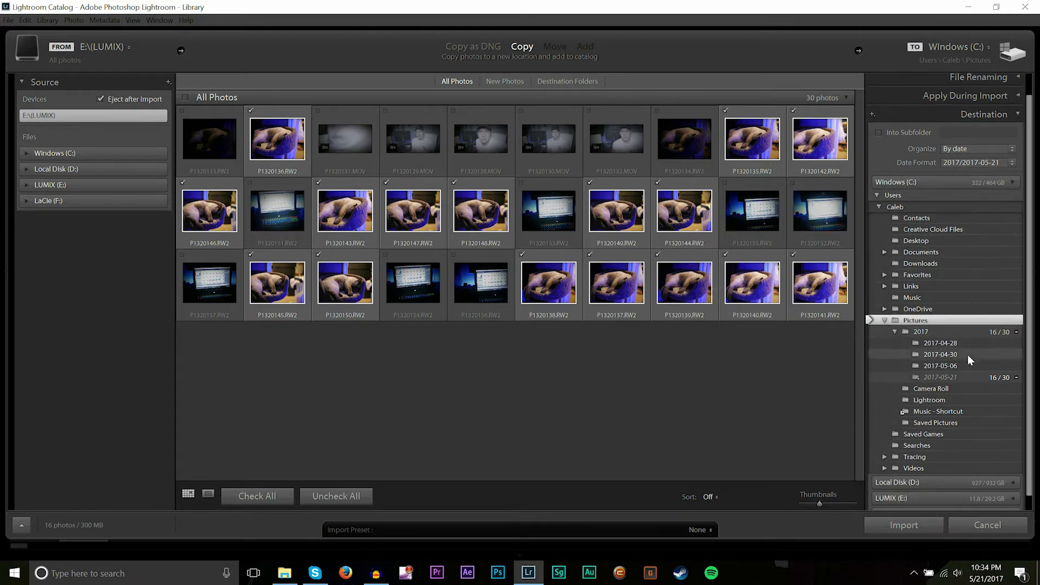
{"action": "scroll", "coordinate": [968, 269], "scroll_direction": "down", "scroll_amount": 1}
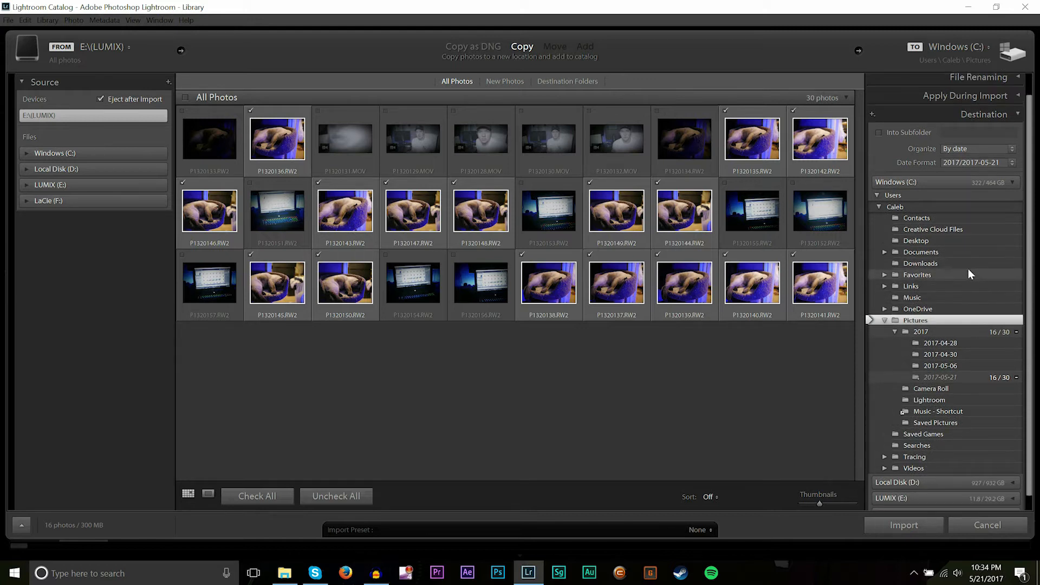
{"action": "scroll", "coordinate": [967, 268], "scroll_direction": "down", "scroll_amount": 1}
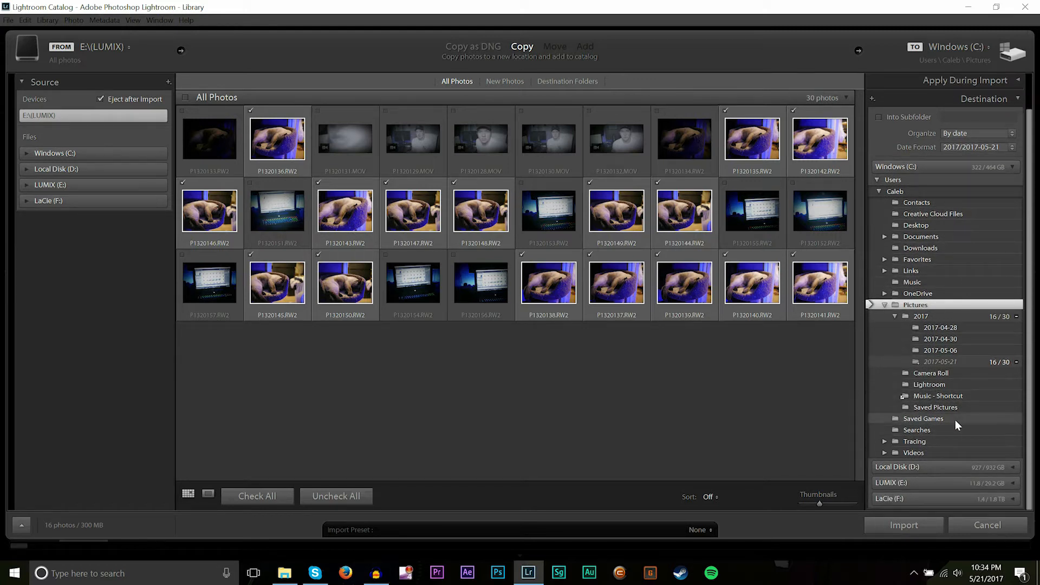
{"action": "left_click", "coordinate": [953, 497]}
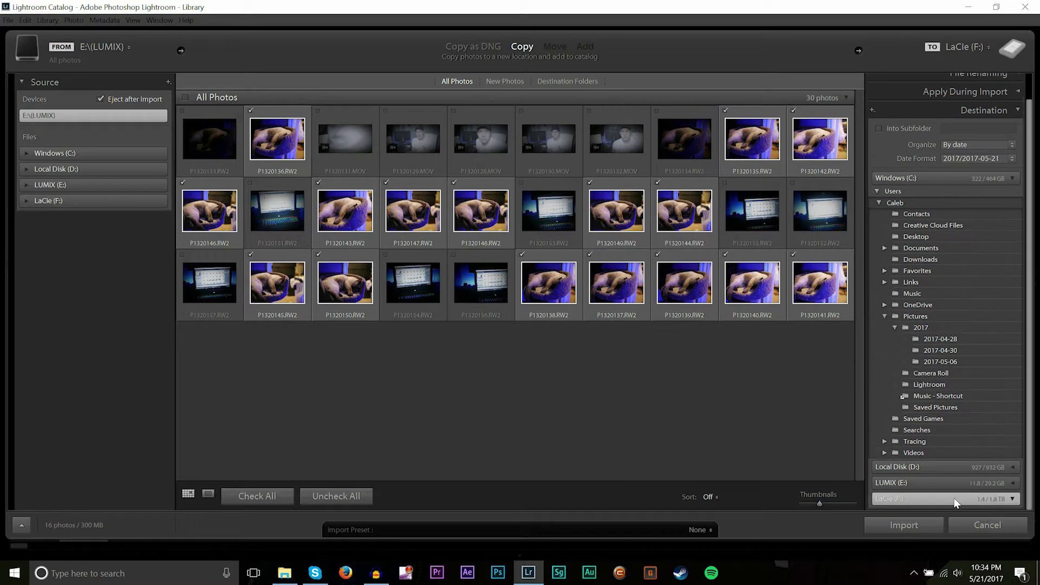
{"action": "scroll", "coordinate": [929, 433], "scroll_direction": "down", "scroll_amount": 5}
{"action": "scroll", "coordinate": [924, 265], "scroll_direction": "up", "scroll_amount": 3}
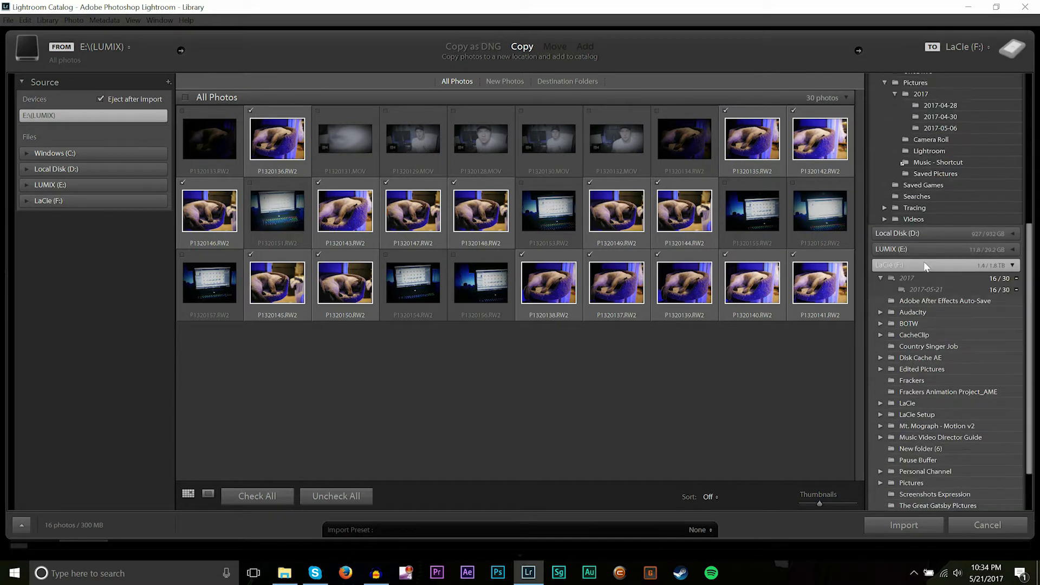
{"action": "scroll", "coordinate": [993, 395], "scroll_direction": "up", "scroll_amount": 2}
{"action": "scroll", "coordinate": [992, 396], "scroll_direction": "down", "scroll_amount": 4}
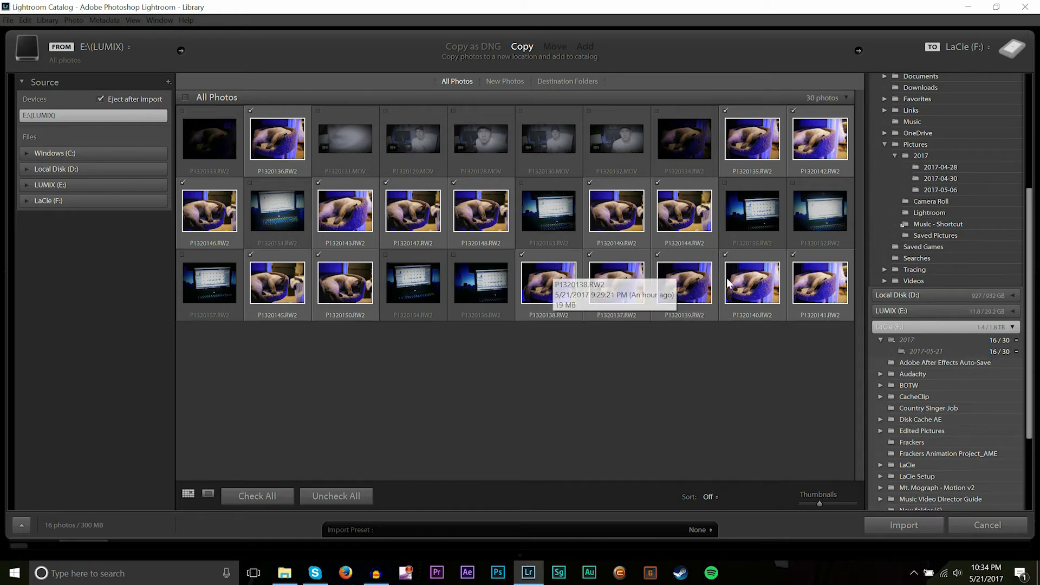
{"action": "left_click", "coordinate": [918, 522]}
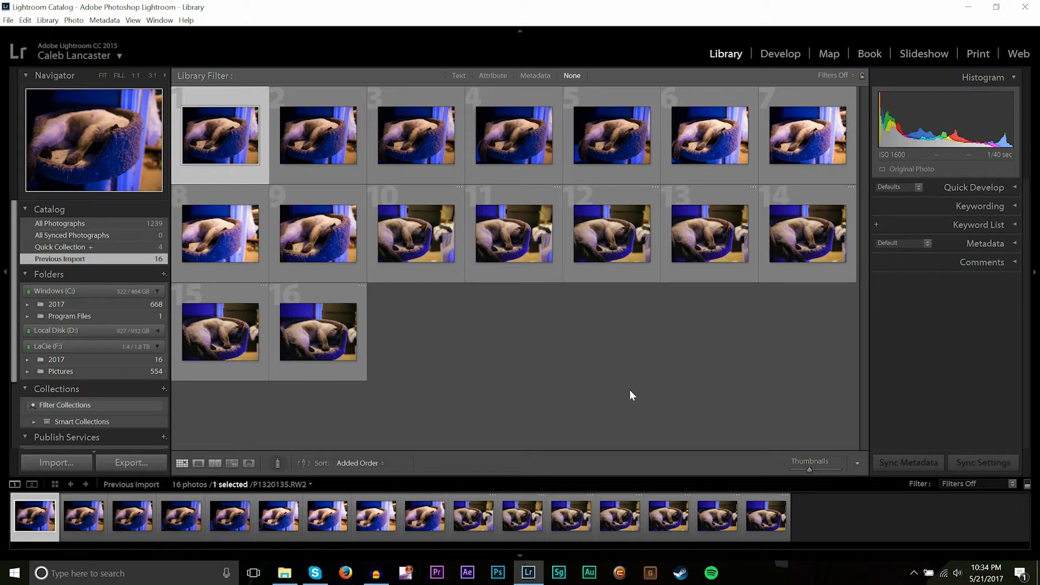
{"action": "left_click", "coordinate": [450, 398]}
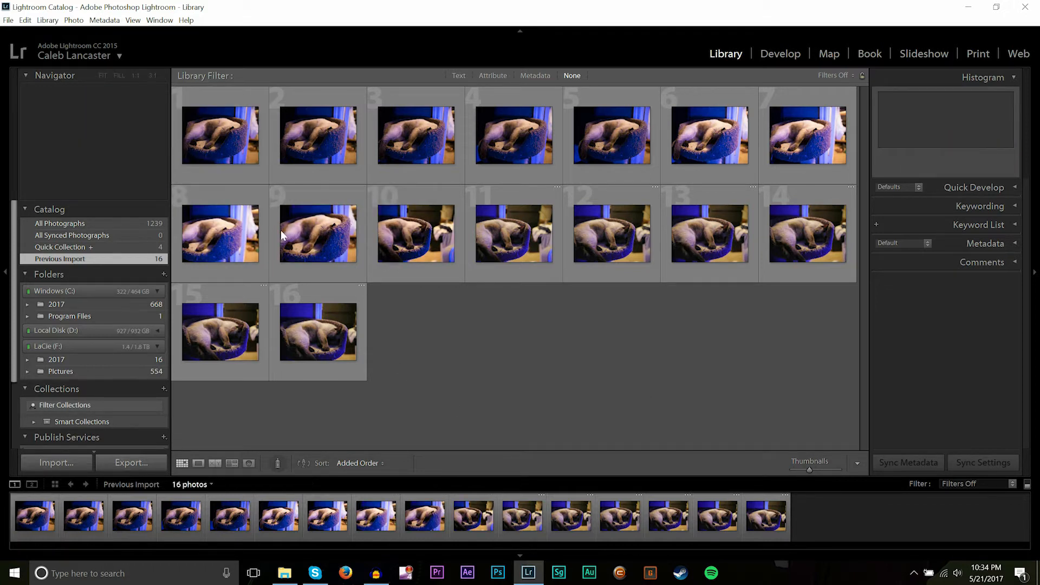
{"action": "left_click", "coordinate": [322, 320]}
{"action": "left_click", "coordinate": [318, 234]}
{"action": "left_click", "coordinate": [470, 304]}
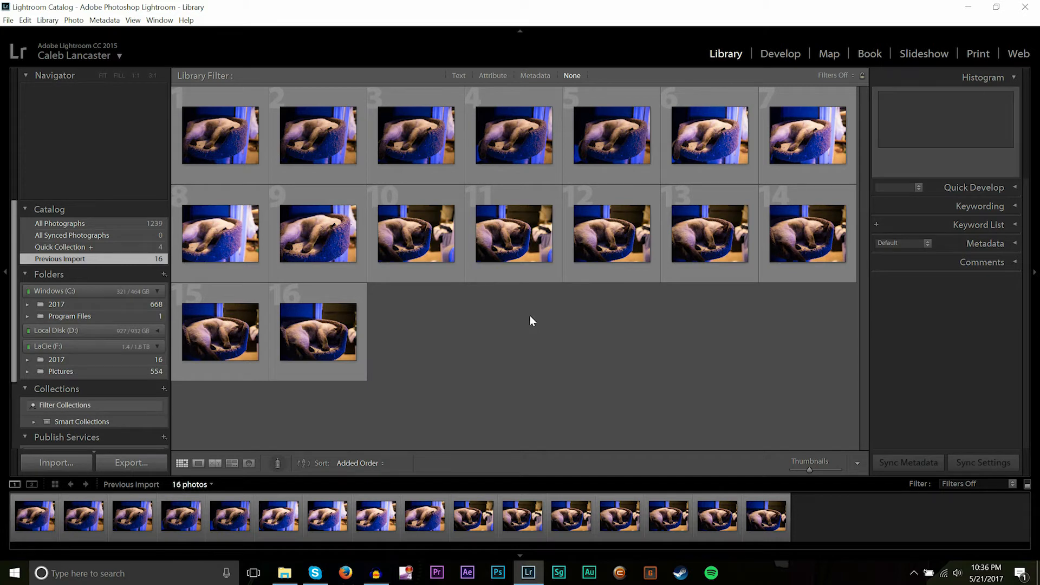
Step: Open the fourth imported photo, P1320138.RW2, in the Develop module
{"action": "left_click", "coordinate": [519, 114]}
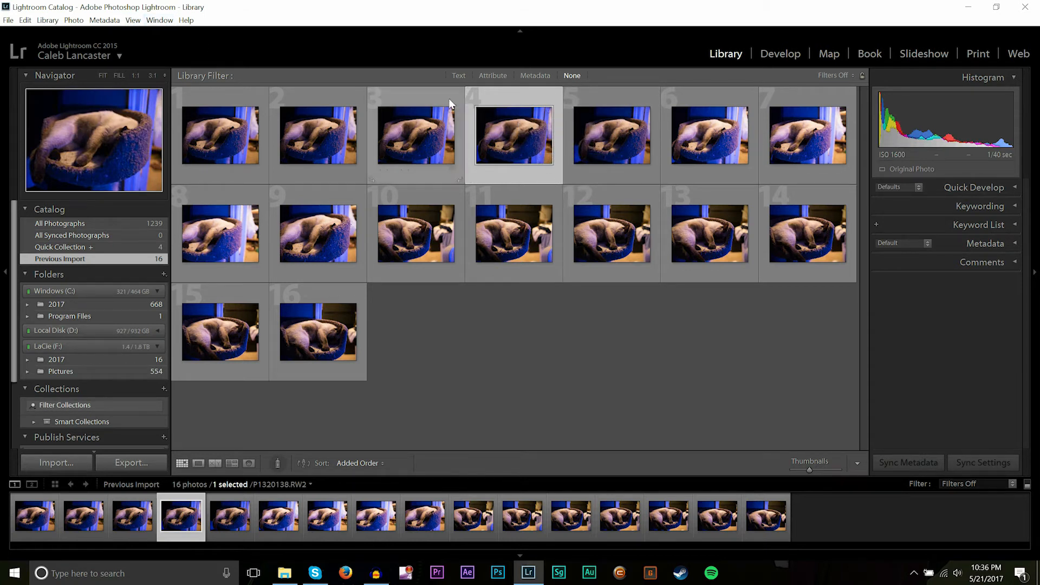
{"action": "left_click", "coordinate": [159, 20]}
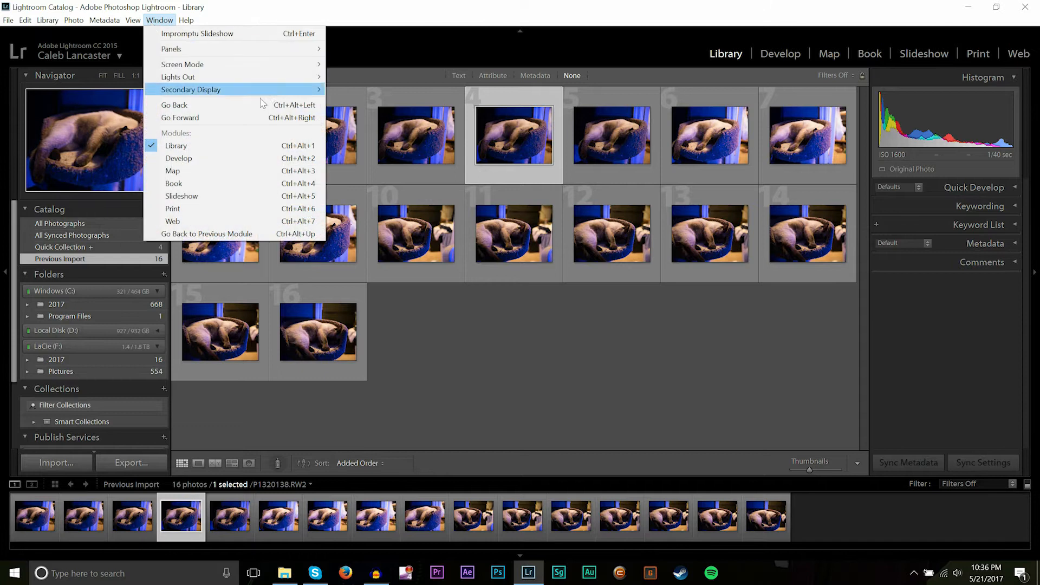
{"action": "left_click", "coordinate": [211, 162]}
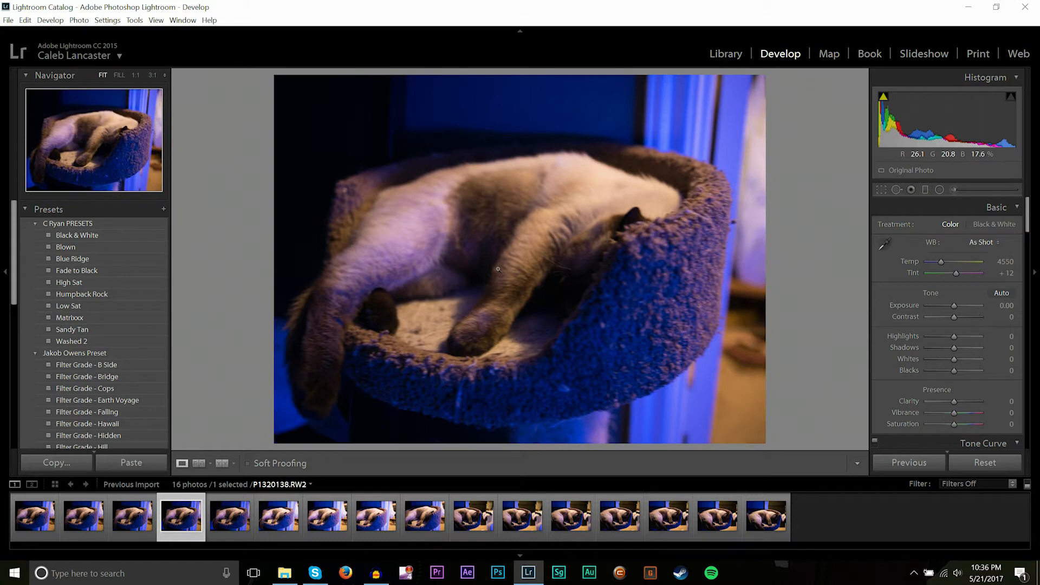
Step: Examine the cat photo's detail and look through the other imported shots one by one to compare them
{"action": "left_click", "coordinate": [439, 260]}
{"action": "left_click_drag", "start_coordinate": [531, 305], "coordinate": [633, 348]}
{"action": "left_click", "coordinate": [543, 301]}
{"action": "left_click", "coordinate": [463, 522]}
{"action": "left_click", "coordinate": [569, 512]}
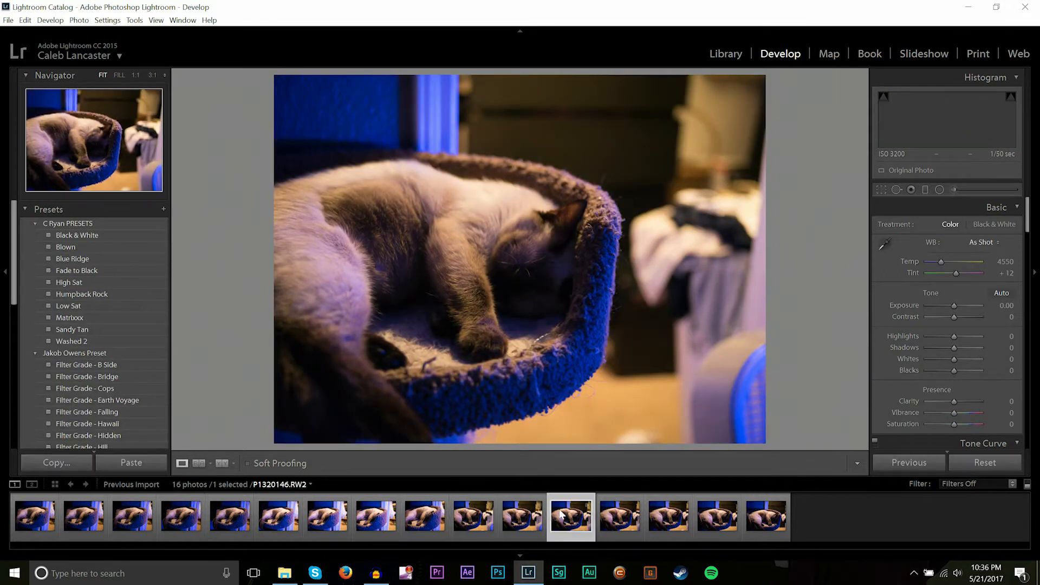
{"action": "left_click", "coordinate": [627, 512]}
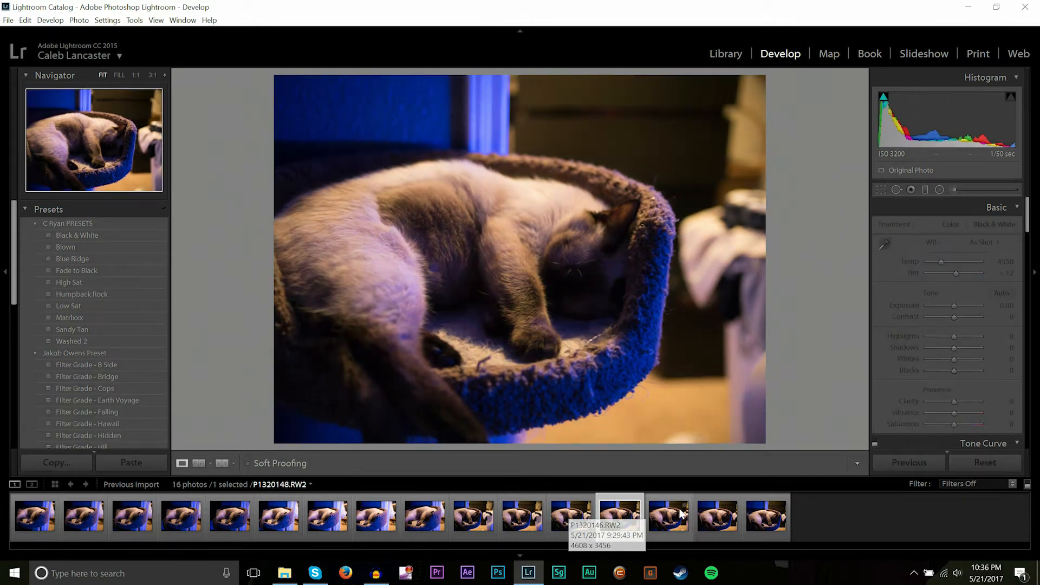
{"action": "left_click", "coordinate": [669, 517]}
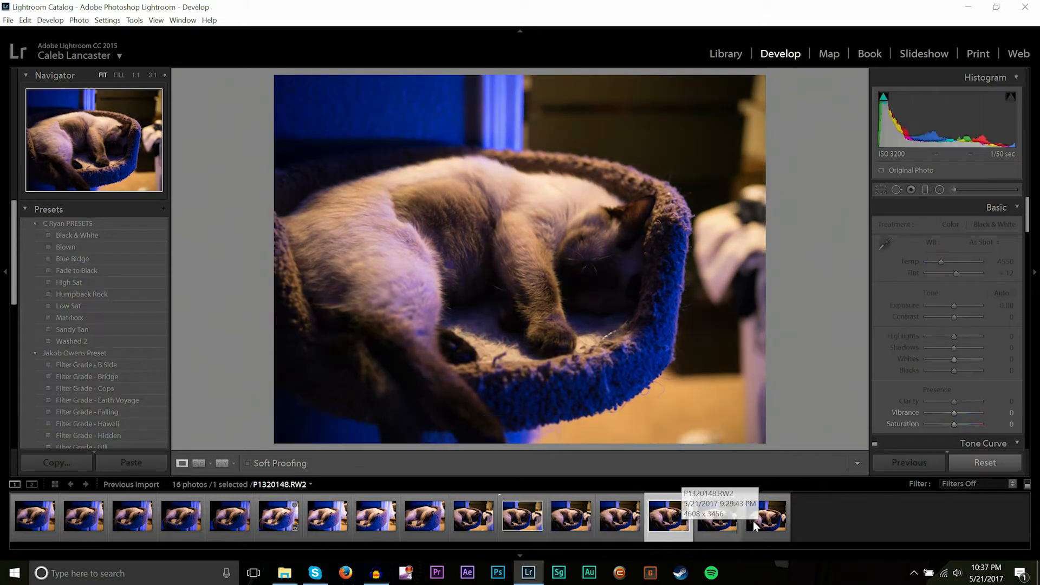
{"action": "key", "text": "Right"}
{"action": "key", "text": "Right"}
{"action": "key", "text": "Left"}
{"action": "key", "text": "Left"}
{"action": "key", "text": "Left"}
{"action": "key", "text": "Left"}
{"action": "key", "text": "Left"}
{"action": "key", "text": "Left"}
{"action": "key", "text": "Left"}
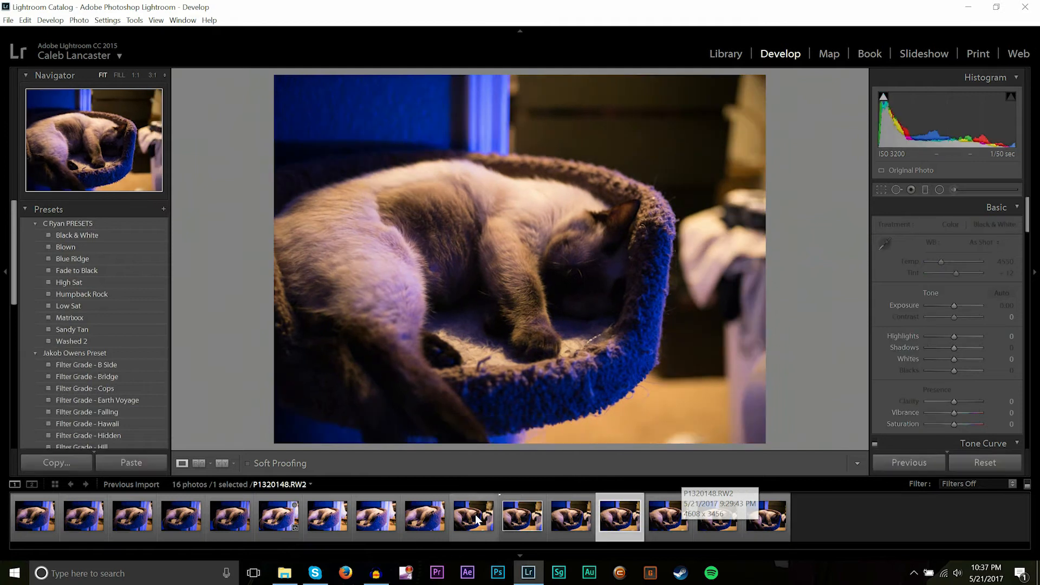
Step: Compare P1320141.RW2 with P1320140.RW2 and view the neighbouring fifth and sixth photos in the Library grid
{"action": "left_click", "coordinate": [312, 525]}
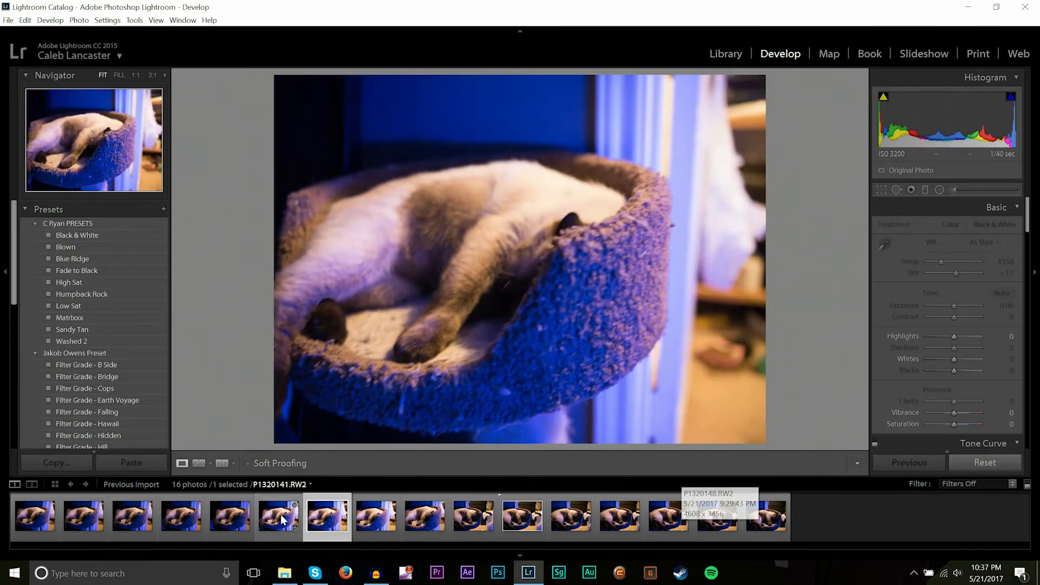
{"action": "key", "text": "Left"}
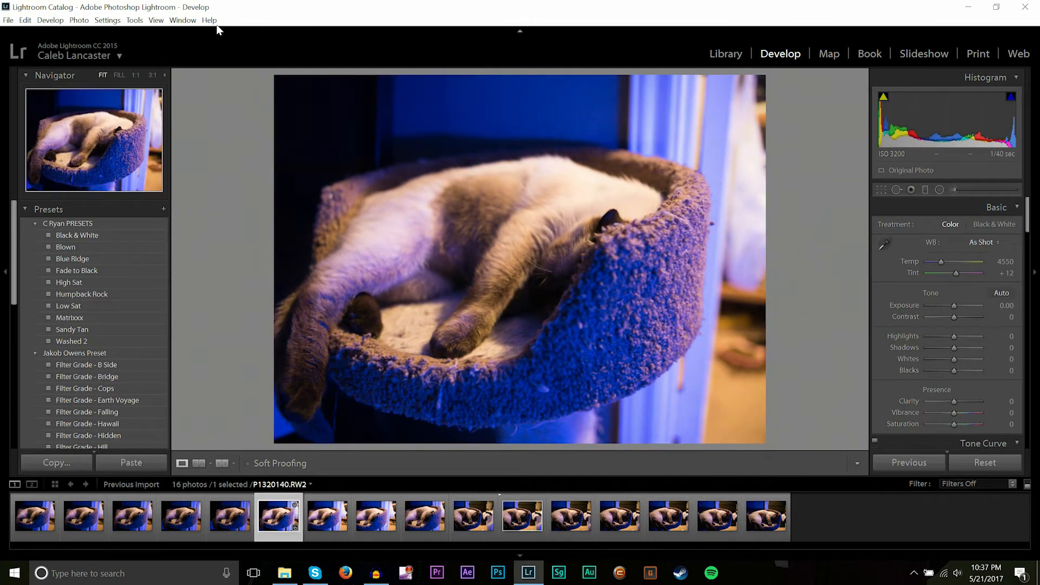
{"action": "left_click", "coordinate": [180, 20]}
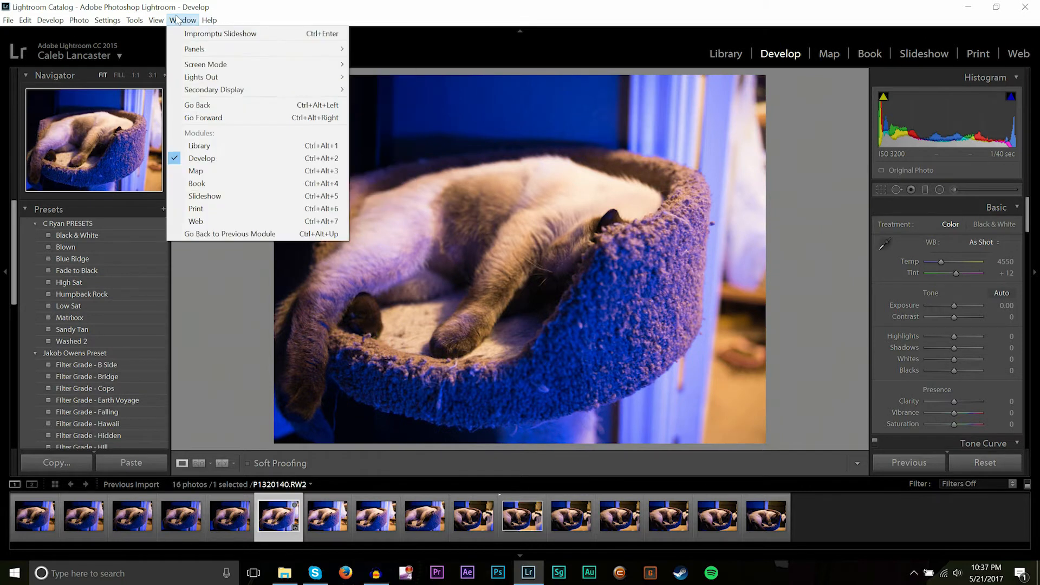
{"action": "left_click", "coordinate": [222, 146]}
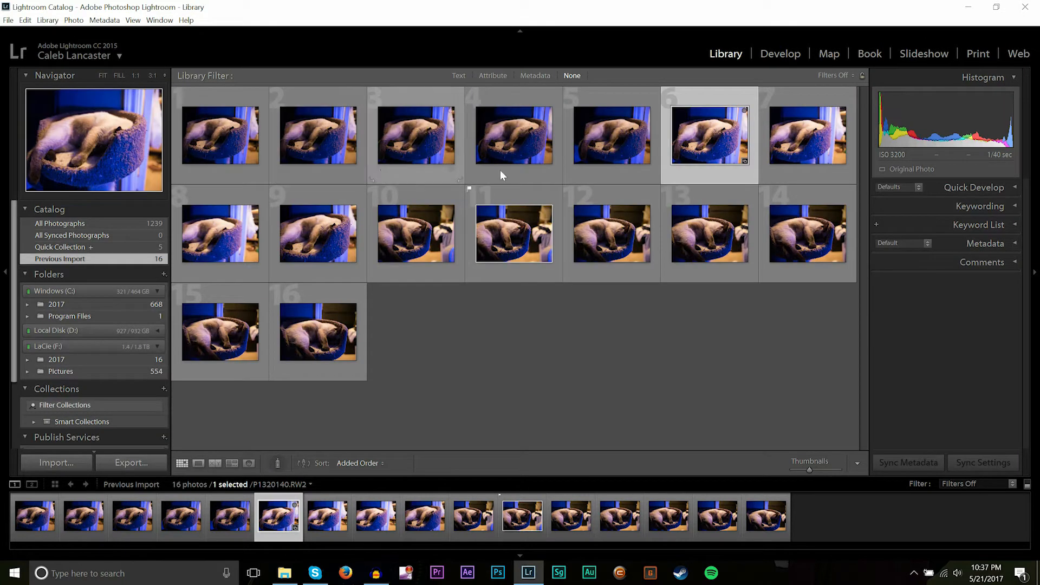
{"action": "left_click", "coordinate": [618, 168]}
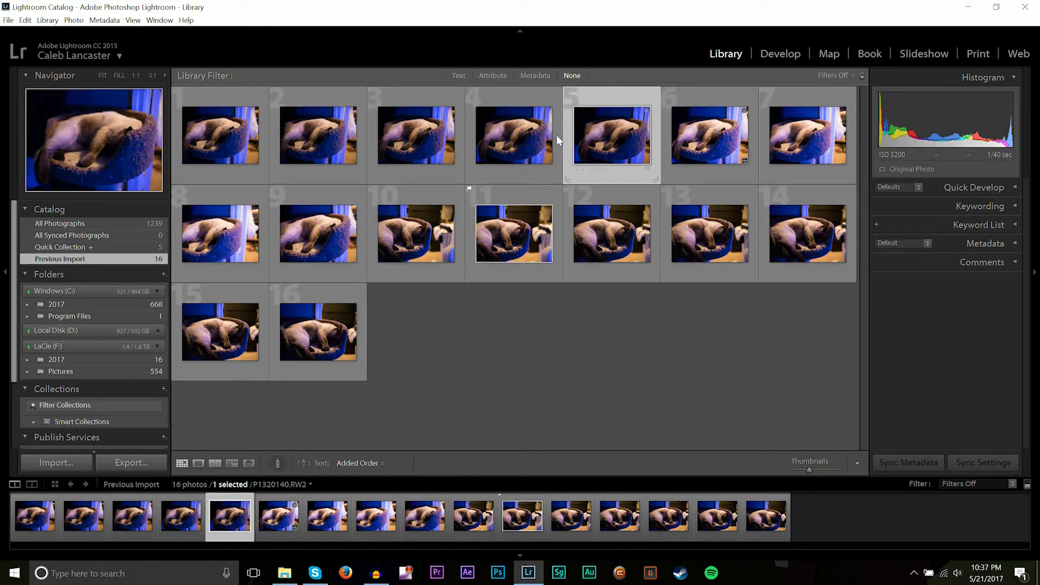
{"action": "left_click", "coordinate": [730, 160]}
Step: Return to the Develop module and open the thirteenth photo, P1320147.RW2
{"action": "left_click", "coordinate": [159, 20]}
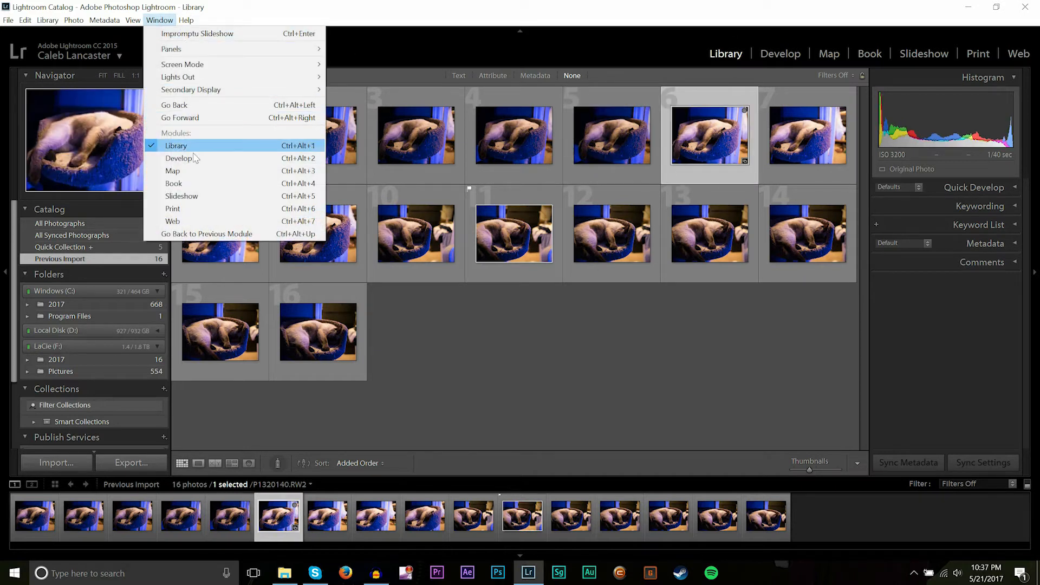
{"action": "left_click", "coordinate": [194, 159]}
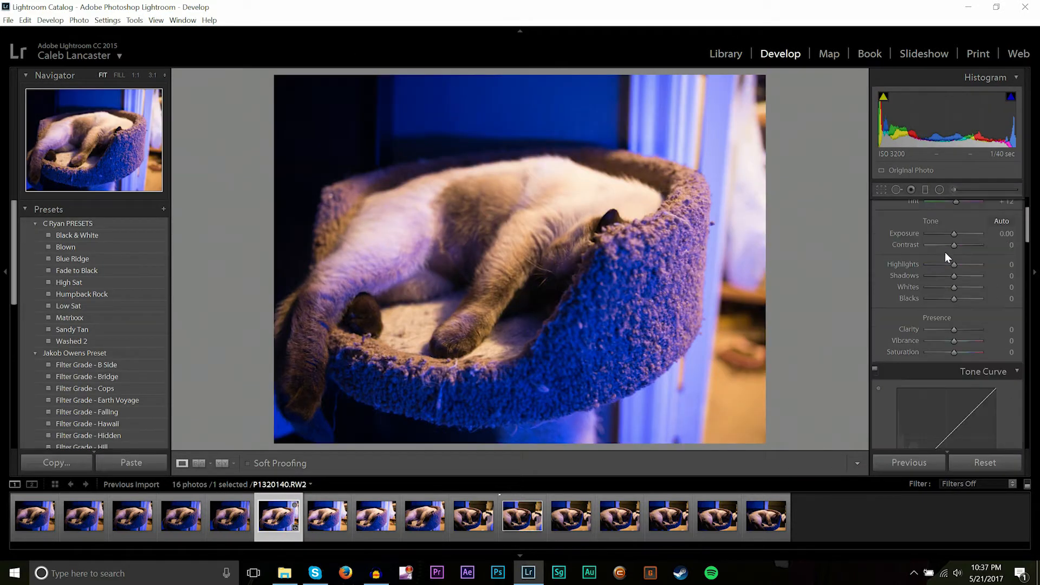
{"action": "scroll", "coordinate": [948, 257], "scroll_direction": "down", "scroll_amount": 2}
{"action": "left_click_drag", "start_coordinate": [1027, 238], "coordinate": [1019, 172]}
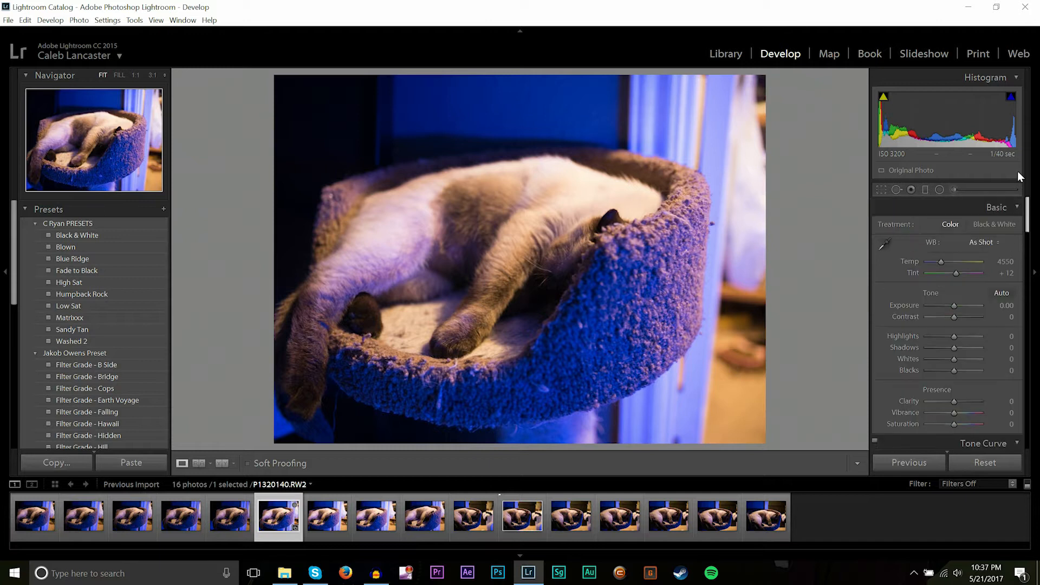
{"action": "left_click", "coordinate": [514, 529]}
{"action": "left_click", "coordinate": [607, 518]}
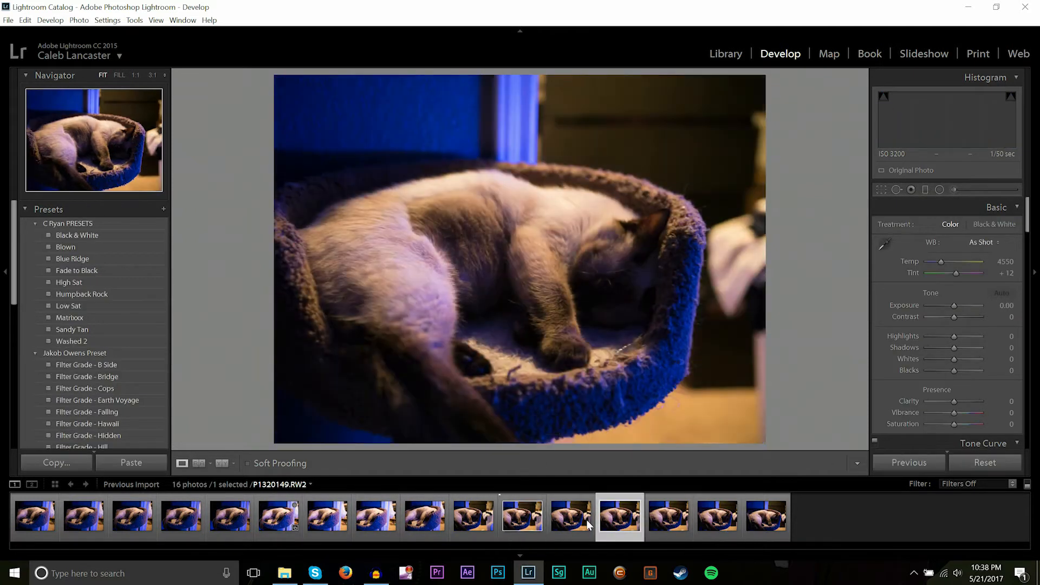
Step: Hide the filmstrip to view the cat photo larger, and bring the filmstrip back
{"action": "left_click", "coordinate": [522, 555]}
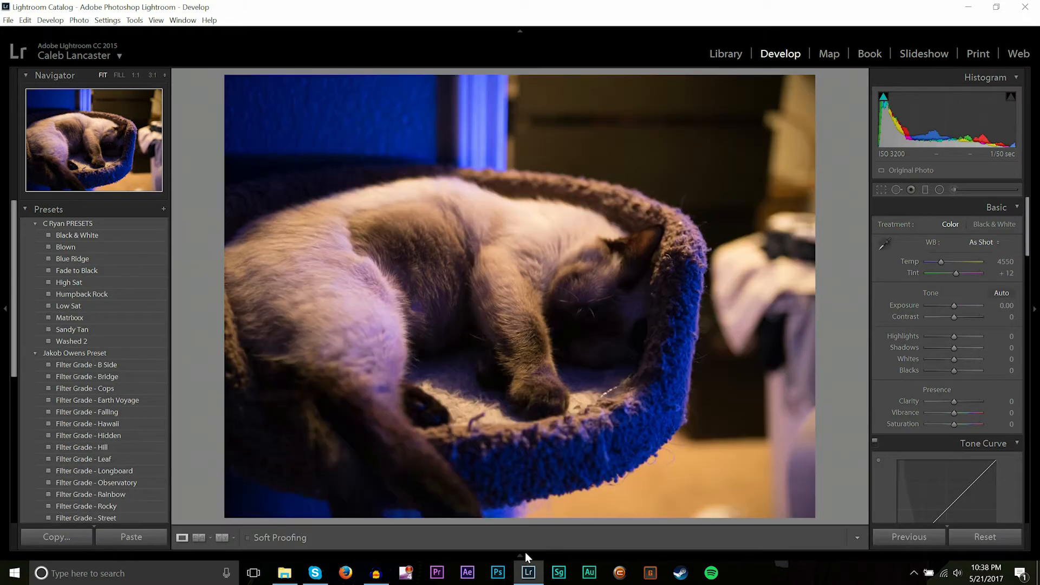
{"action": "mouse_move", "coordinate": [505, 559]}
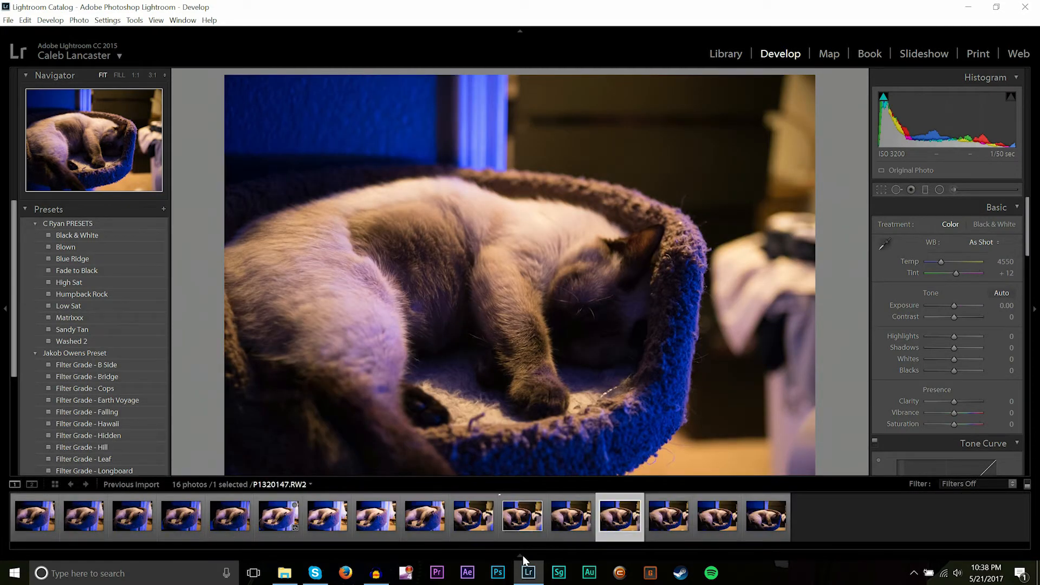
{"action": "left_click", "coordinate": [522, 554]}
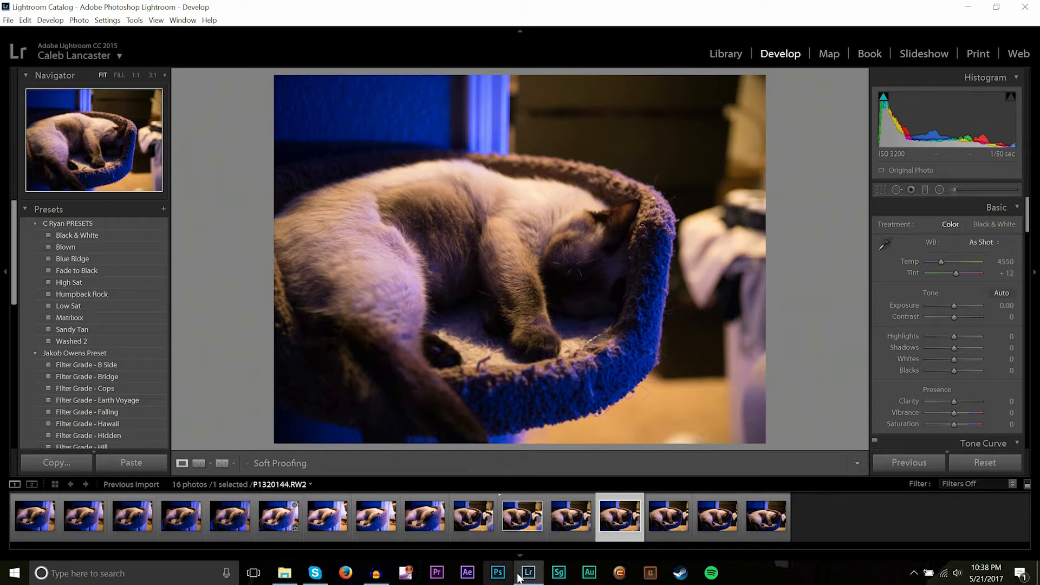
{"action": "left_click", "coordinate": [518, 556]}
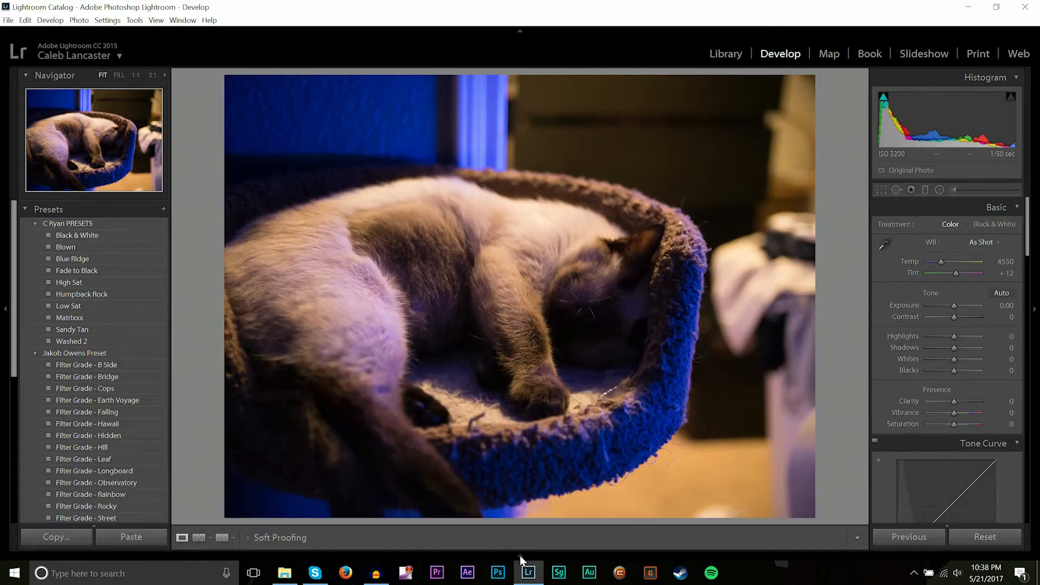
{"action": "left_click", "coordinate": [520, 556]}
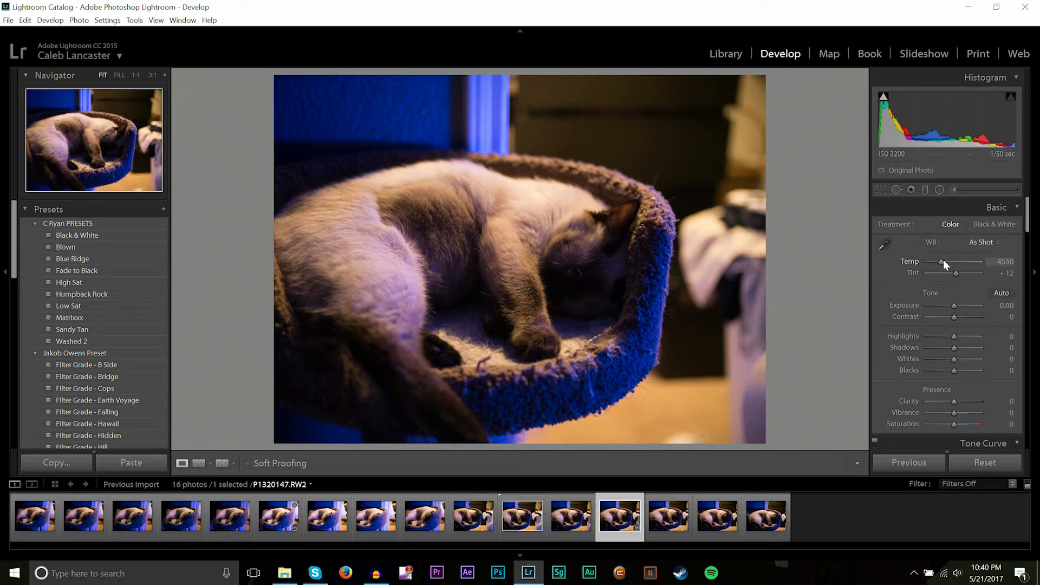
Step: Set the cat photo's white balance Tint to -8
{"action": "mouse_move", "coordinate": [943, 259]}
{"action": "left_mouse_down"}
{"action": "mouse_move", "coordinate": [972, 264]}
{"action": "mouse_move", "coordinate": [943, 266]}
{"action": "left_mouse_up"}
{"action": "mouse_move", "coordinate": [956, 274]}
{"action": "left_mouse_down"}
{"action": "mouse_move", "coordinate": [943, 275]}
{"action": "mouse_move", "coordinate": [974, 278]}
{"action": "mouse_move", "coordinate": [951, 274]}
{"action": "left_mouse_up"}
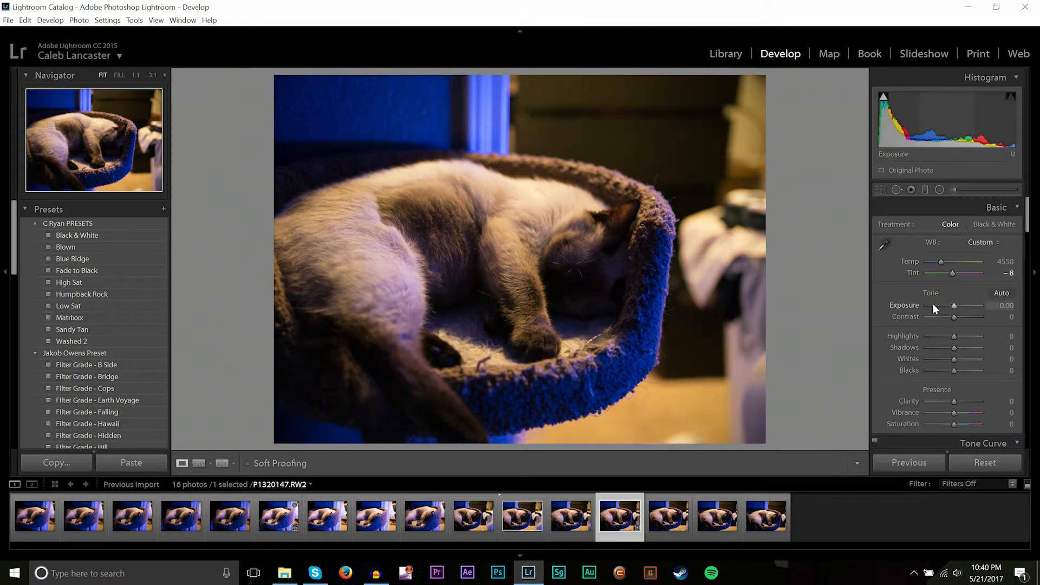
Step: Try a lower Exposure and a Contrast of -100 on the cat photo, resetting each adjustment to its default
{"action": "mouse_move", "coordinate": [954, 310]}
{"action": "left_mouse_down"}
{"action": "mouse_move", "coordinate": [991, 310]}
{"action": "mouse_move", "coordinate": [936, 304]}
{"action": "mouse_move", "coordinate": [983, 320]}
{"action": "mouse_move", "coordinate": [914, 318]}
{"action": "mouse_move", "coordinate": [939, 316]}
{"action": "left_mouse_up"}
{"action": "double_click", "coordinate": [939, 315]}
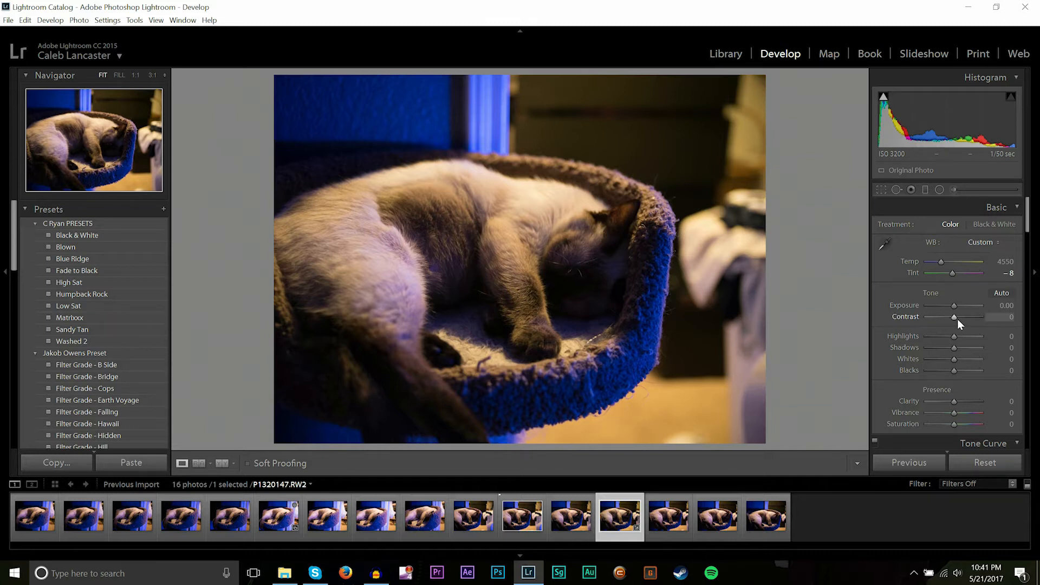
{"action": "left_click_drag", "start_coordinate": [955, 318], "coordinate": [922, 319]}
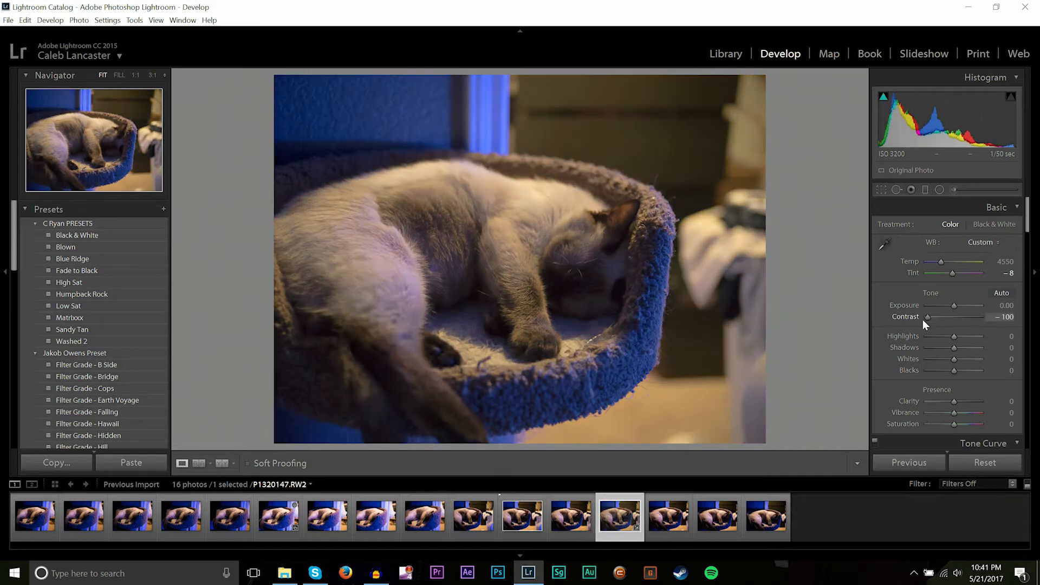
{"action": "double_click", "coordinate": [933, 320]}
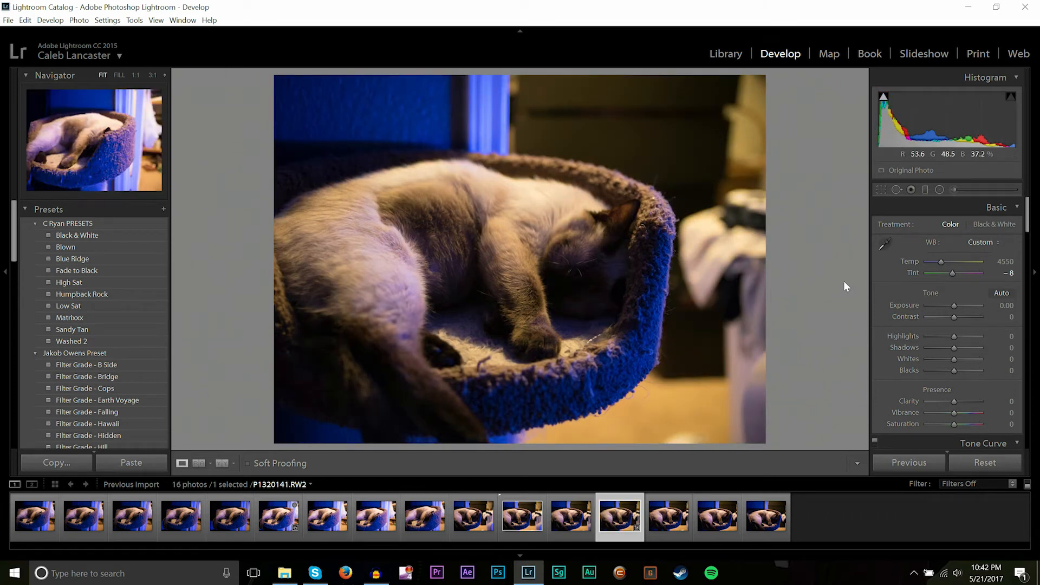
Step: Try Highlights at +100 and Shadows at +22 and -100, resetting each adjustment to its default
{"action": "left_click_drag", "start_coordinate": [952, 336], "coordinate": [979, 337]}
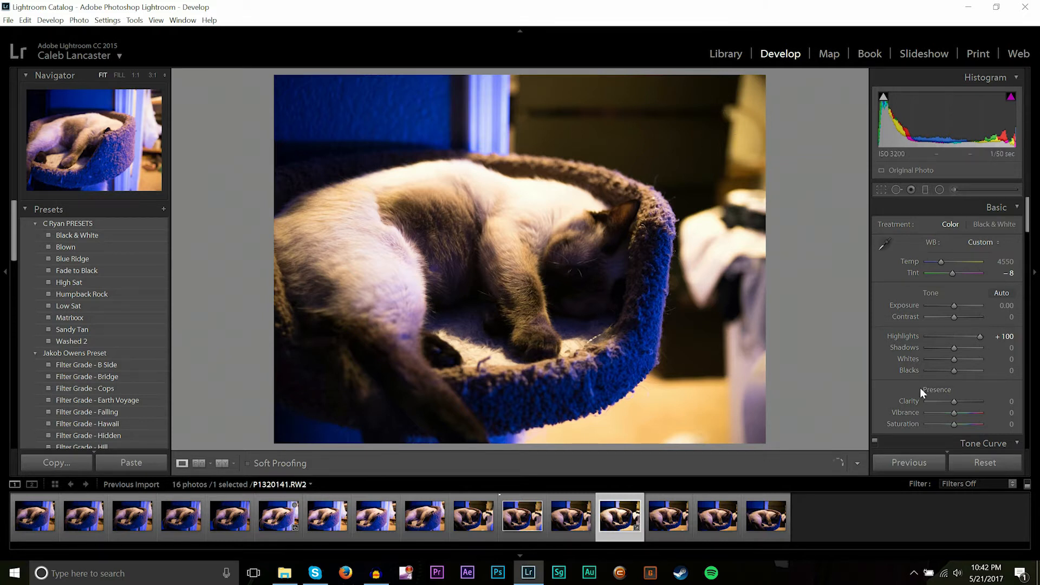
{"action": "left_click", "coordinate": [974, 337]}
{"action": "mouse_move", "coordinate": [974, 336]}
{"action": "left_mouse_down"}
{"action": "mouse_move", "coordinate": [929, 347]}
{"action": "mouse_move", "coordinate": [961, 347]}
{"action": "left_mouse_up"}
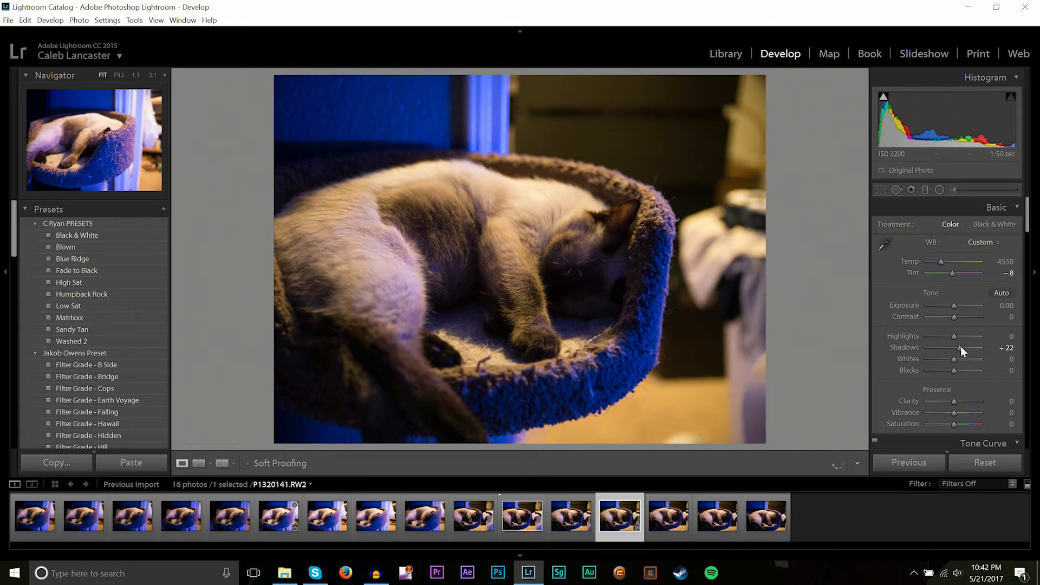
{"action": "left_click_drag", "start_coordinate": [960, 350], "coordinate": [894, 351]}
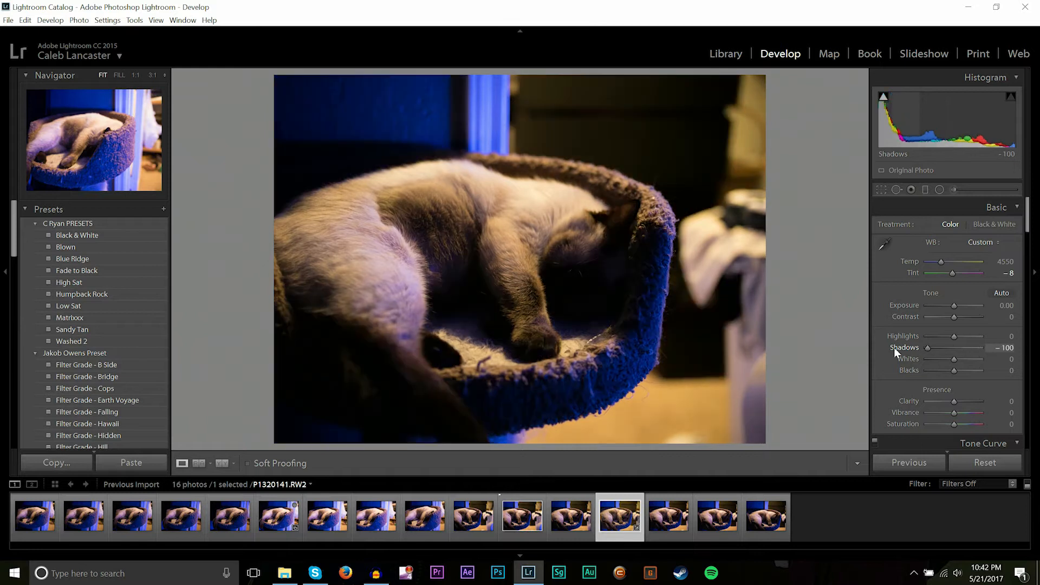
{"action": "double_click", "coordinate": [929, 349]}
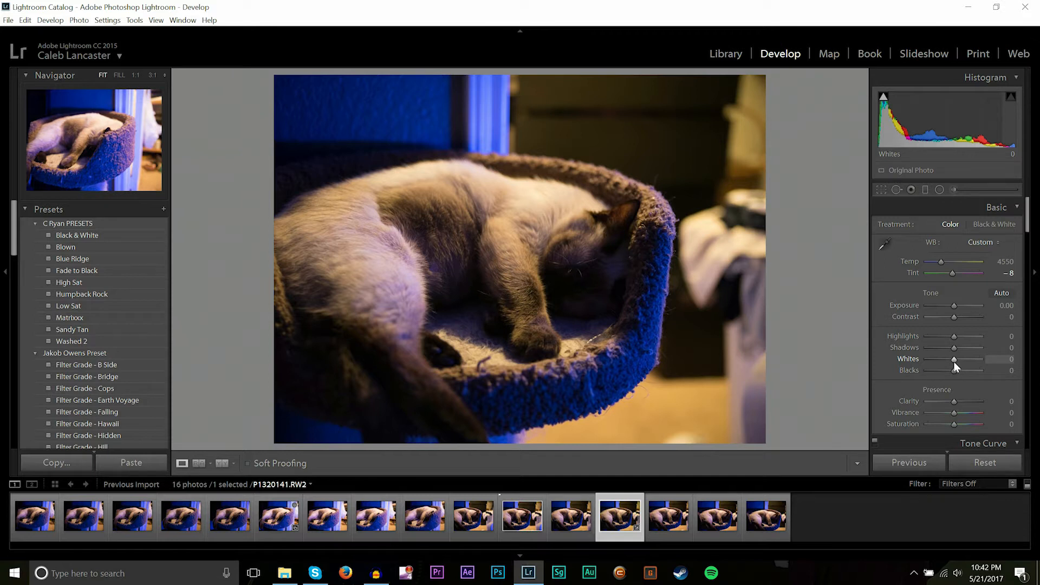
Step: Try Whites at +100 and Blacks at +100 on the cat photo, resetting both adjustments to their defaults
{"action": "left_click_drag", "start_coordinate": [953, 361], "coordinate": [1005, 362]}
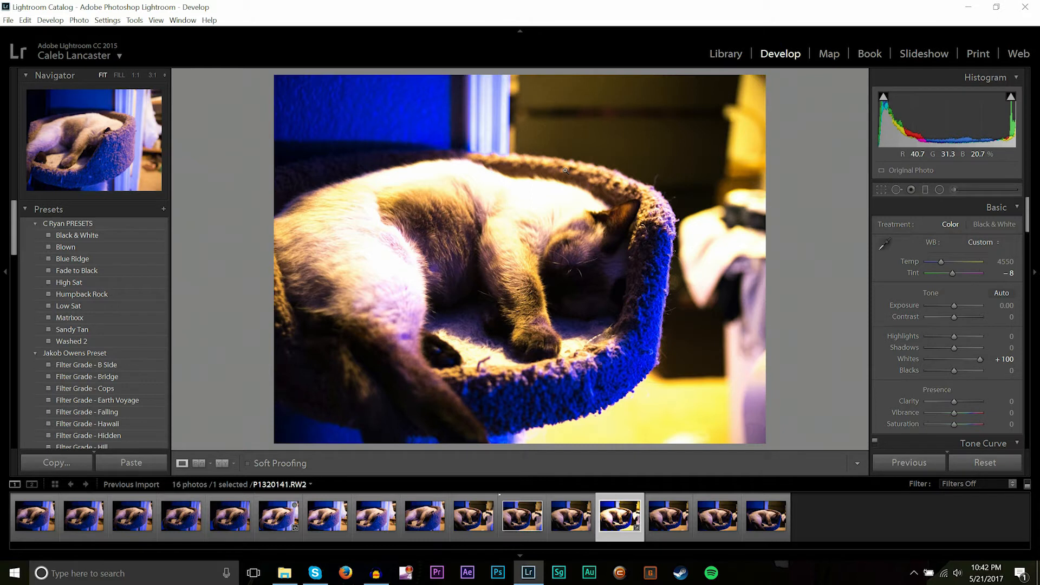
{"action": "double_click", "coordinate": [979, 358]}
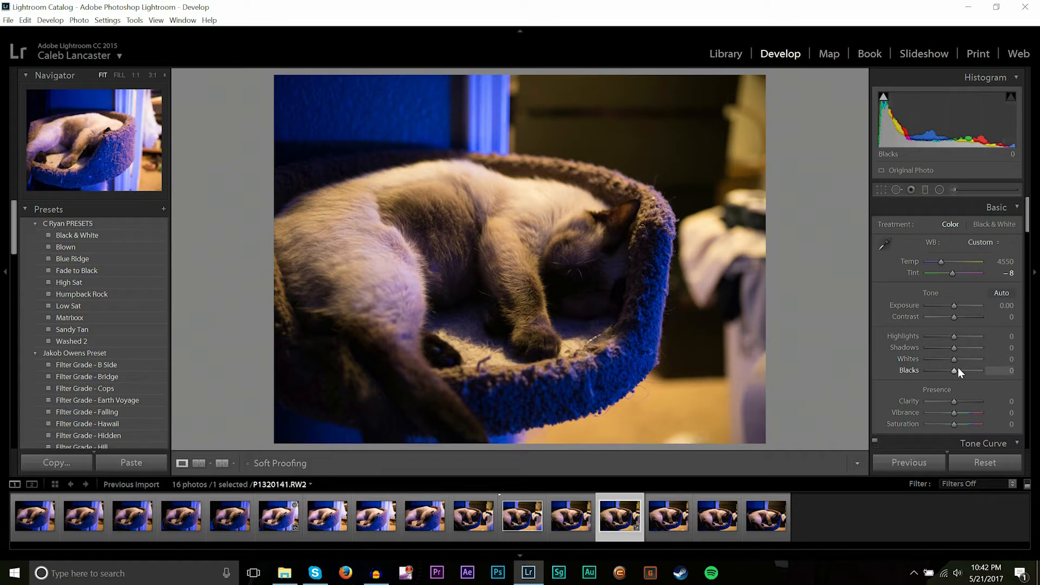
{"action": "left_click_drag", "start_coordinate": [955, 369], "coordinate": [1011, 374]}
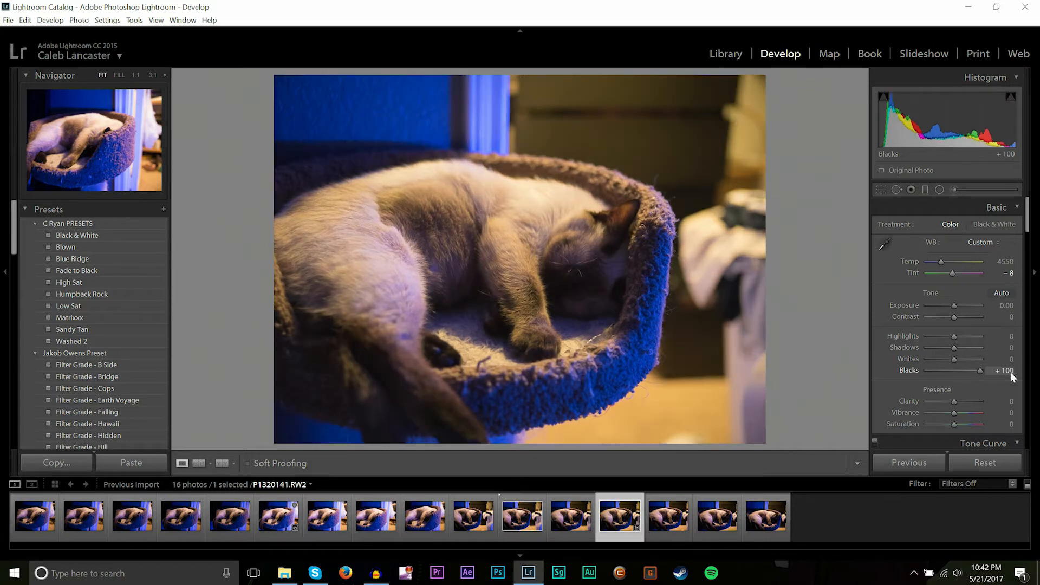
{"action": "double_click", "coordinate": [977, 372]}
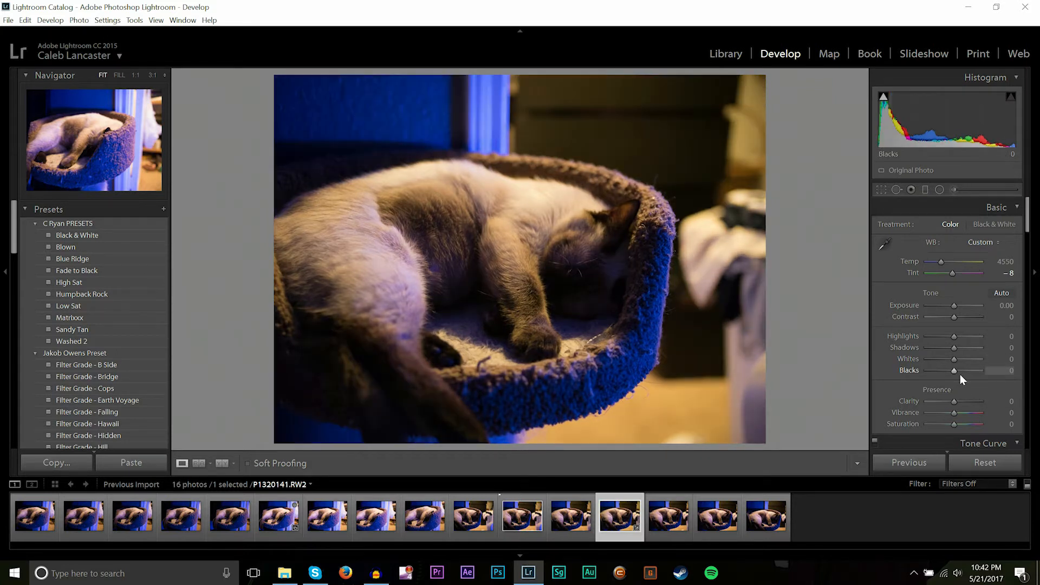
{"action": "left_click_drag", "start_coordinate": [960, 375], "coordinate": [993, 370]}
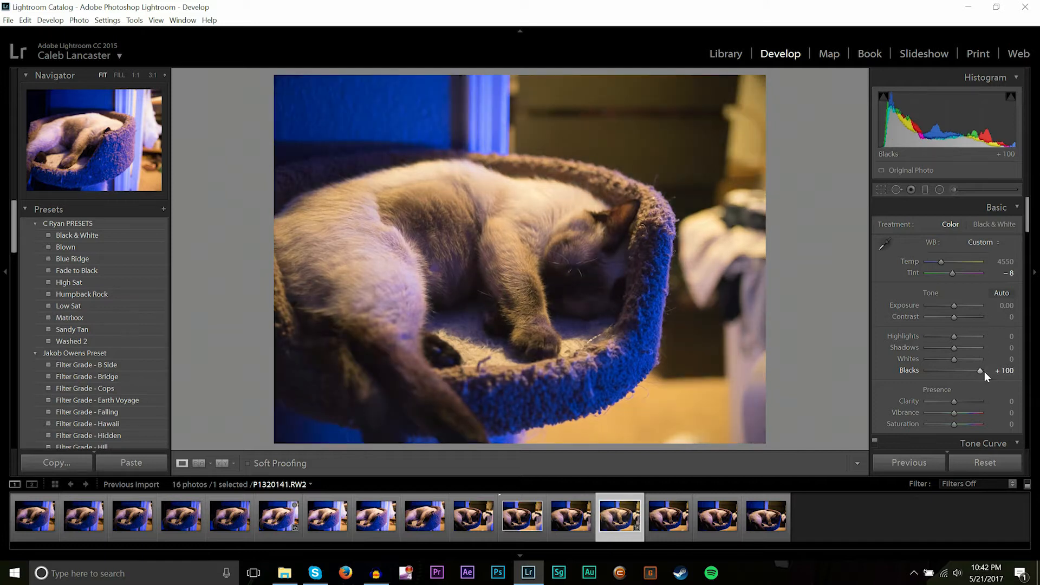
{"action": "double_click", "coordinate": [981, 371]}
Step: Try Clarity at +58 and +100 on the cat photo, resetting it to its default each time
{"action": "scroll", "coordinate": [1004, 358], "scroll_direction": "down", "scroll_amount": 2}
{"action": "scroll", "coordinate": [1005, 357], "scroll_direction": "up", "scroll_amount": 2}
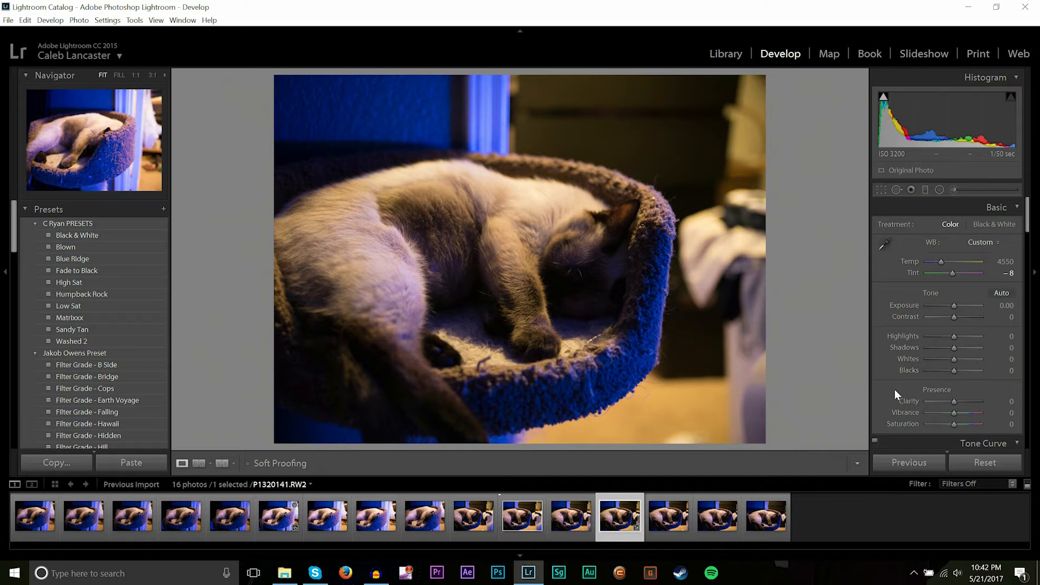
{"action": "scroll", "coordinate": [895, 389], "scroll_direction": "down", "scroll_amount": 2}
{"action": "left_click_drag", "start_coordinate": [954, 330], "coordinate": [968, 327]}
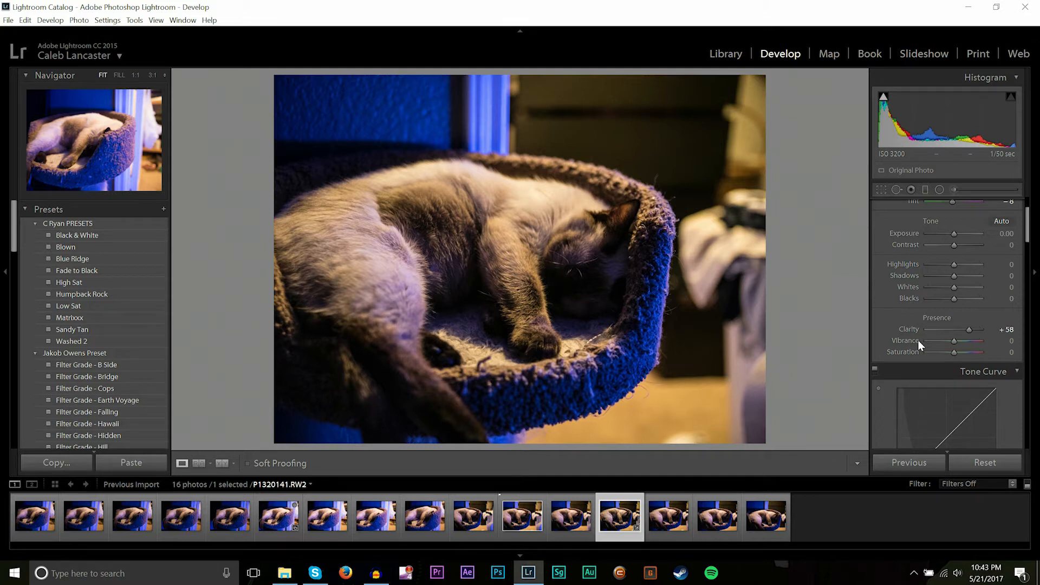
{"action": "double_click", "coordinate": [968, 330]}
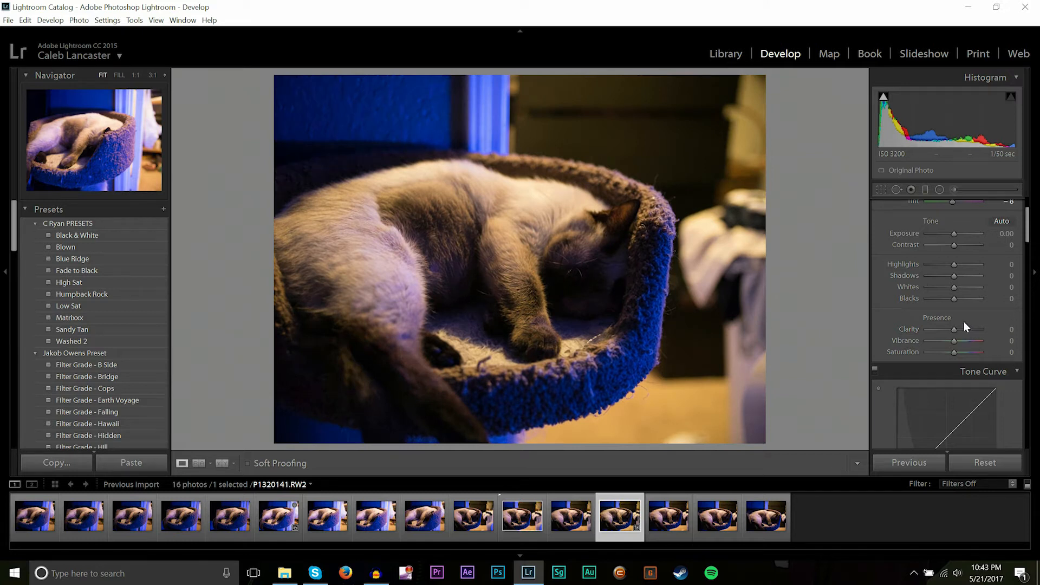
{"action": "left_click_drag", "start_coordinate": [957, 332], "coordinate": [958, 333]}
{"action": "double_click", "coordinate": [956, 331]}
{"action": "left_click", "coordinate": [994, 329]}
{"action": "type", "text": "100"}
{"action": "key", "text": "Return"}
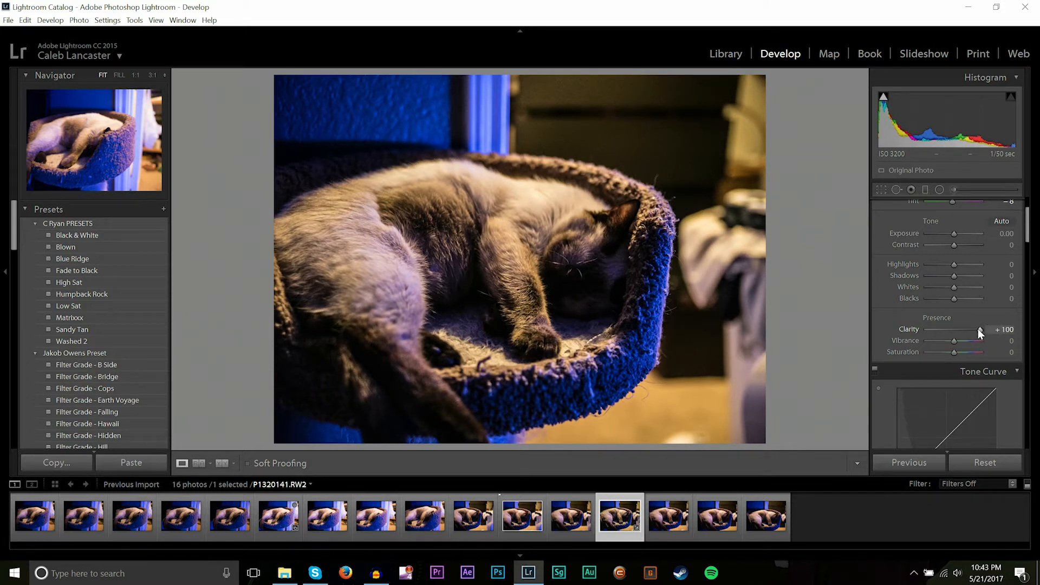
{"action": "double_click", "coordinate": [978, 330]}
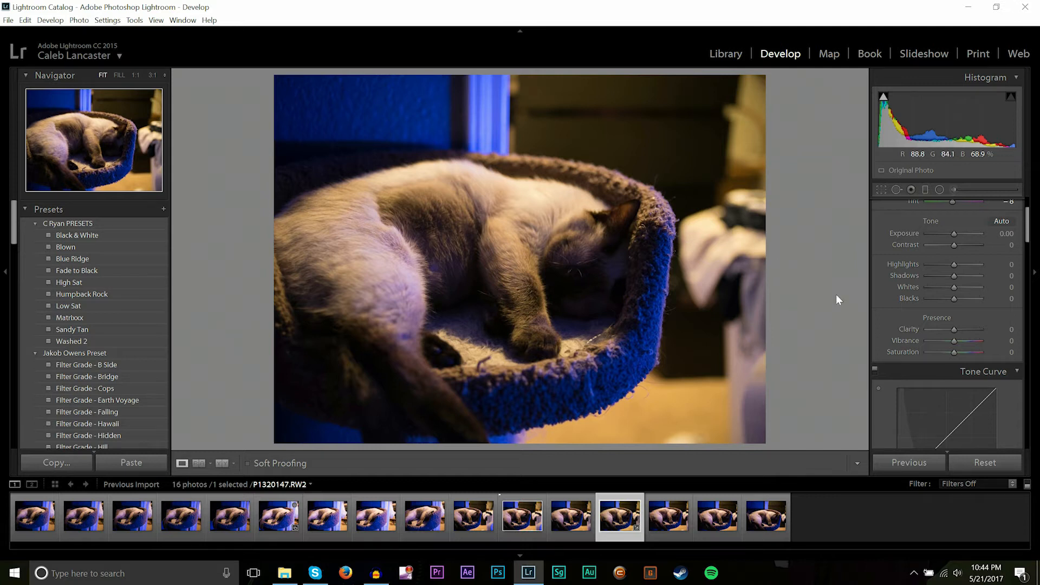
Step: Try the Vibrance adjustment and a Saturation of +80 on the cat photo, and reset Saturation to its default
{"action": "mouse_move", "coordinate": [954, 340]}
{"action": "left_mouse_down"}
{"action": "mouse_move", "coordinate": [983, 342]}
{"action": "mouse_move", "coordinate": [935, 336]}
{"action": "mouse_move", "coordinate": [976, 339]}
{"action": "mouse_move", "coordinate": [956, 341]}
{"action": "left_mouse_up"}
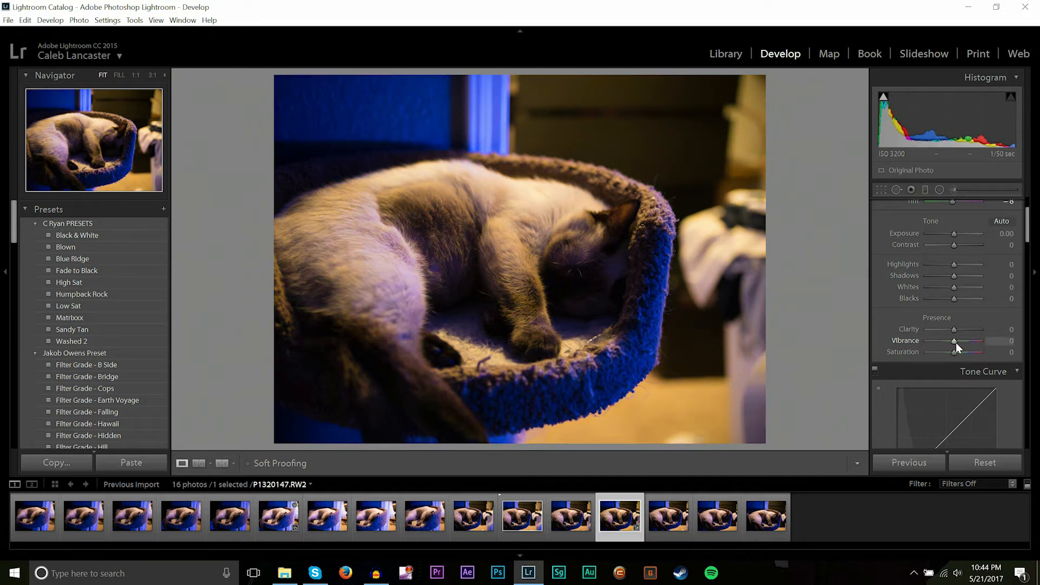
{"action": "mouse_move", "coordinate": [953, 352]}
{"action": "left_mouse_down"}
{"action": "mouse_move", "coordinate": [992, 355]}
{"action": "mouse_move", "coordinate": [974, 353]}
{"action": "left_mouse_up"}
{"action": "double_click", "coordinate": [967, 355]}
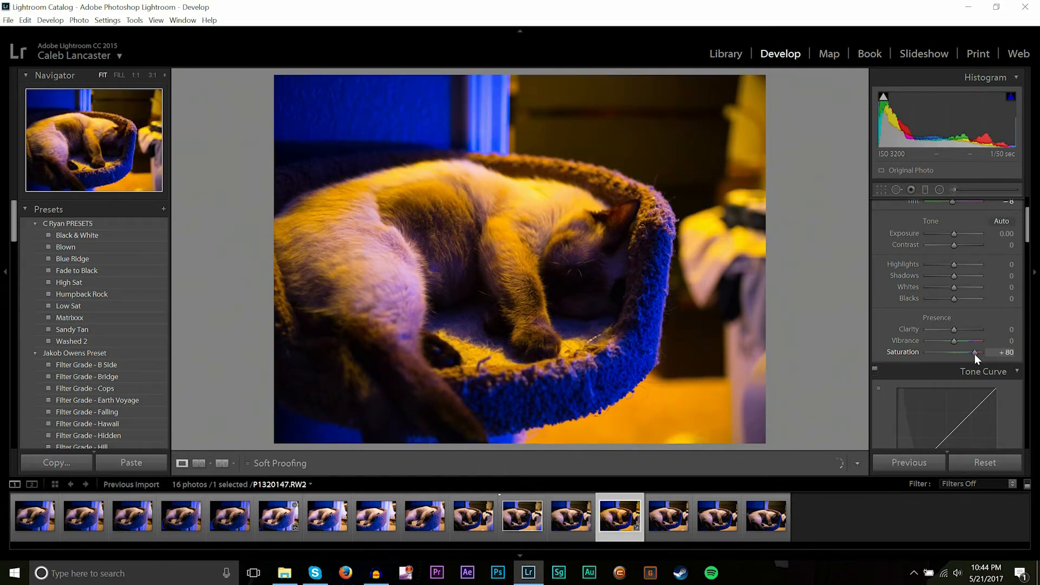
{"action": "double_click", "coordinate": [974, 353]}
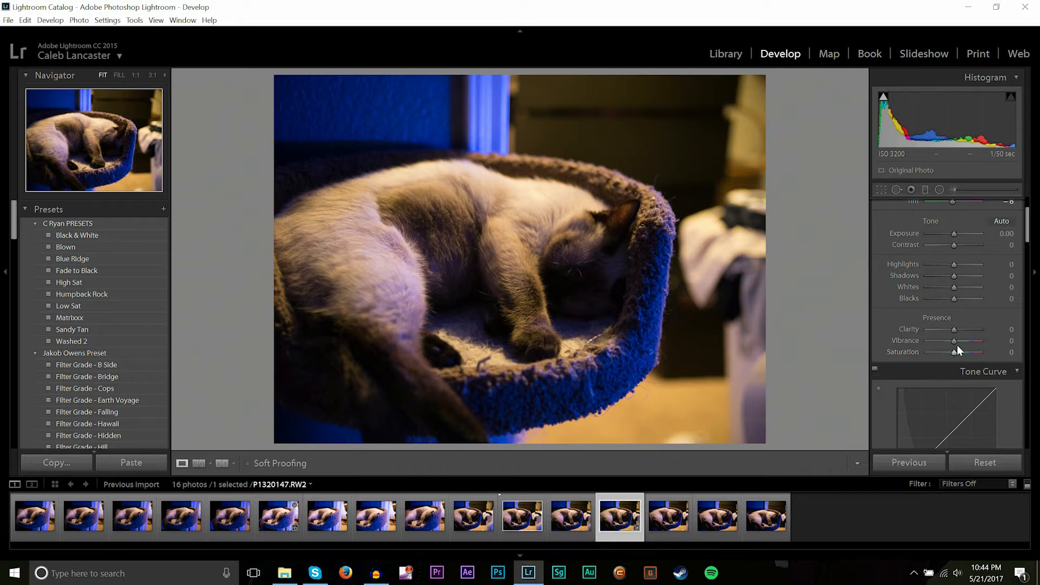
Step: Try the Vibrance adjustment and a Saturation of +35 on the cat photo, resetting both to their defaults
{"action": "mouse_move", "coordinate": [953, 343]}
{"action": "left_mouse_down"}
{"action": "mouse_move", "coordinate": [969, 340]}
{"action": "mouse_move", "coordinate": [968, 356]}
{"action": "left_mouse_up"}
{"action": "double_click", "coordinate": [970, 340]}
{"action": "double_click", "coordinate": [967, 352]}
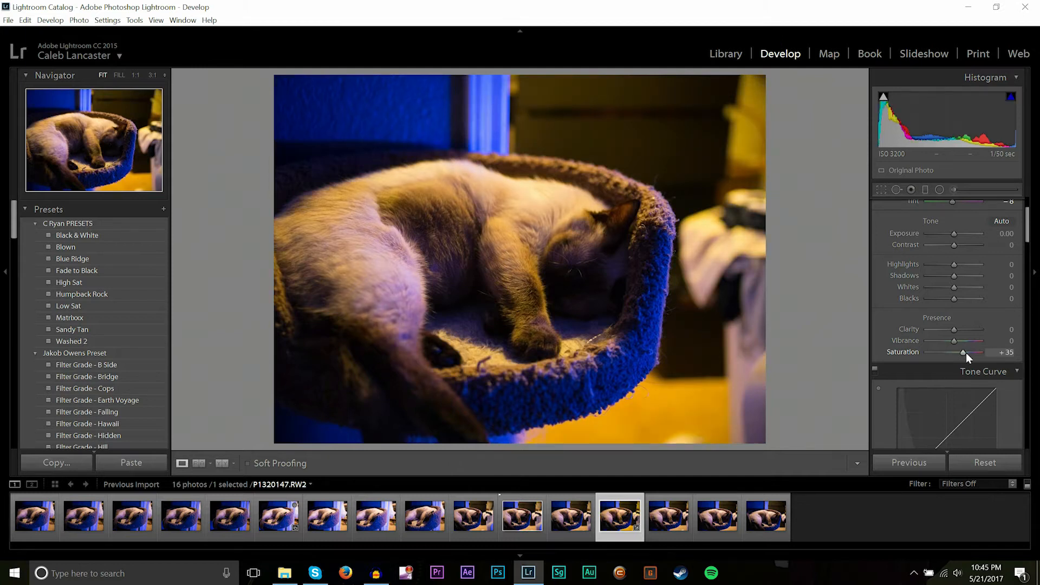
Step: Examine the Tone Curve graph, its Highlights, Lights, Darks and Shadows regions, and the neighbouring Basic and HSL adjustments
{"action": "scroll", "coordinate": [966, 353], "scroll_direction": "down", "scroll_amount": 5}
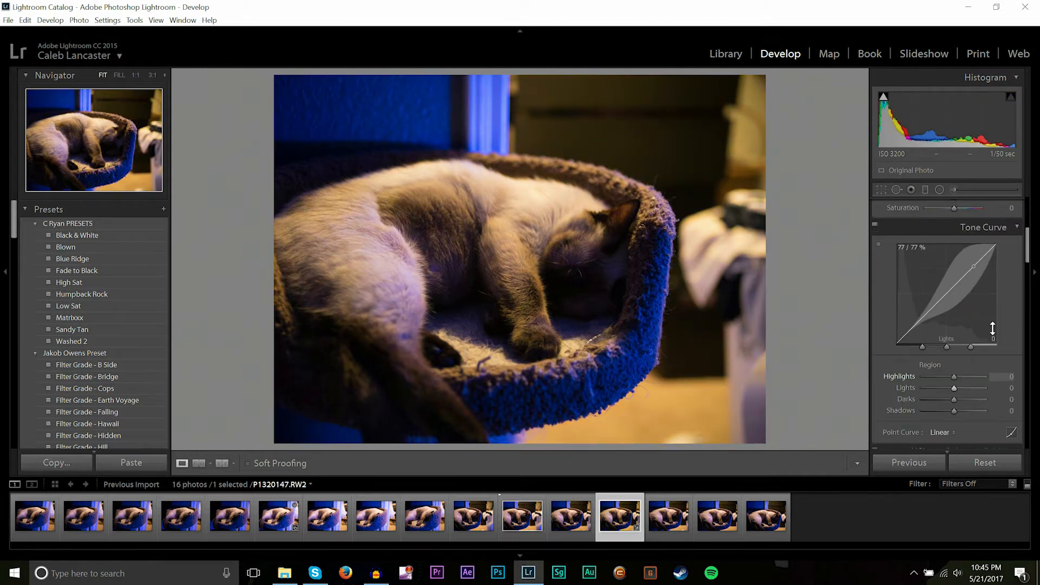
{"action": "scroll", "coordinate": [991, 304], "scroll_direction": "up", "scroll_amount": 5}
{"action": "scroll", "coordinate": [985, 294], "scroll_direction": "down", "scroll_amount": 5}
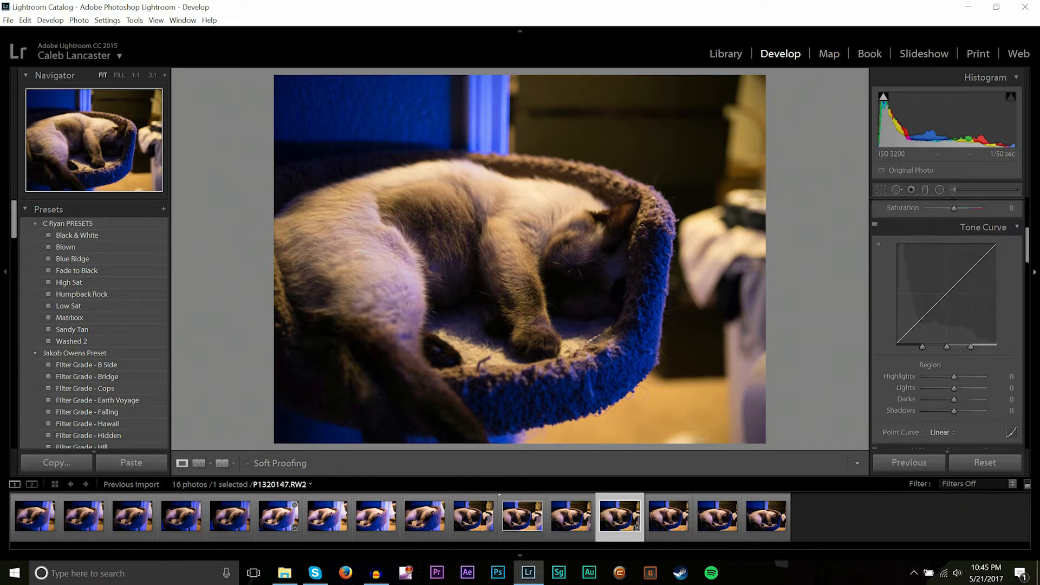
{"action": "scroll", "coordinate": [977, 311], "scroll_direction": "up", "scroll_amount": 3}
{"action": "scroll", "coordinate": [940, 378], "scroll_direction": "down", "scroll_amount": 4}
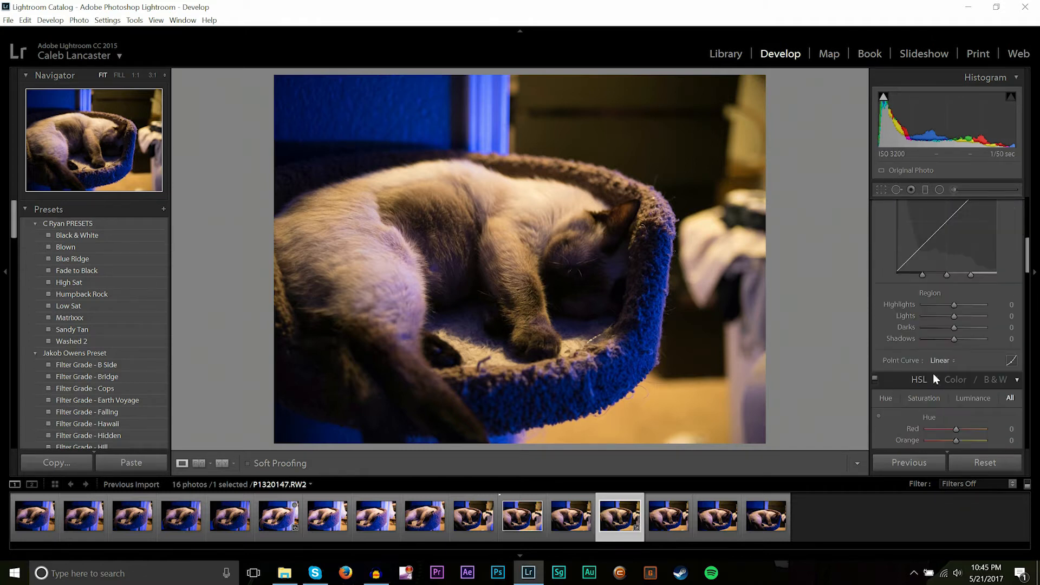
{"action": "scroll", "coordinate": [933, 372], "scroll_direction": "up", "scroll_amount": 2}
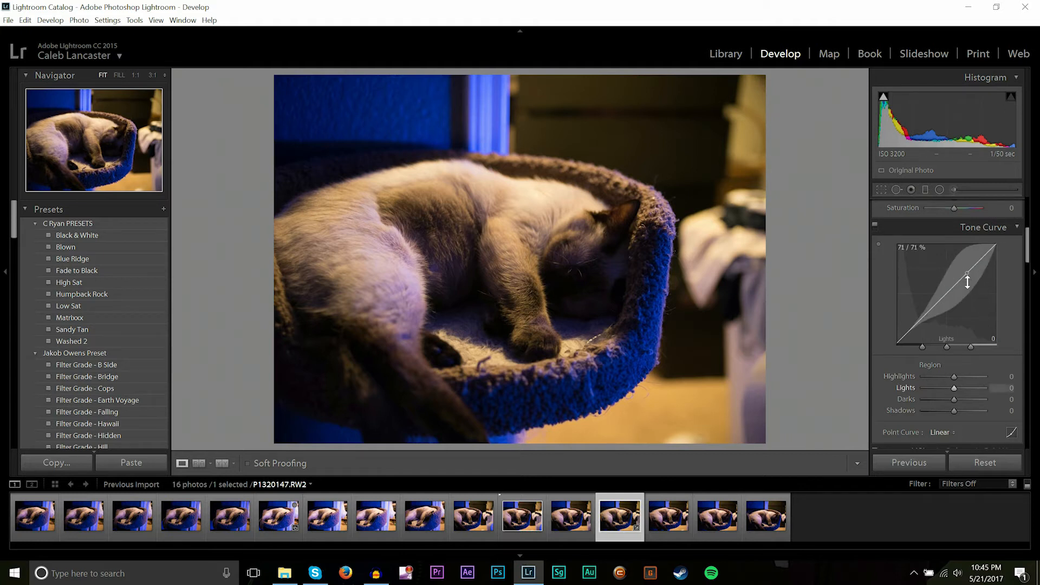
{"action": "scroll", "coordinate": [948, 266], "scroll_direction": "up", "scroll_amount": 3}
{"action": "scroll", "coordinate": [987, 357], "scroll_direction": "down", "scroll_amount": 2}
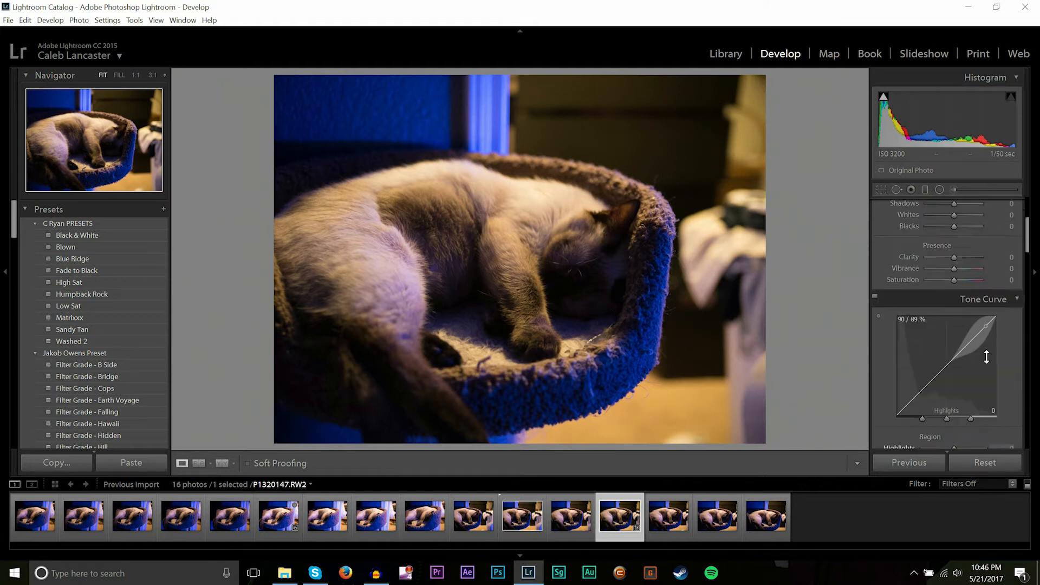
{"action": "scroll", "coordinate": [986, 357], "scroll_direction": "down", "scroll_amount": 2}
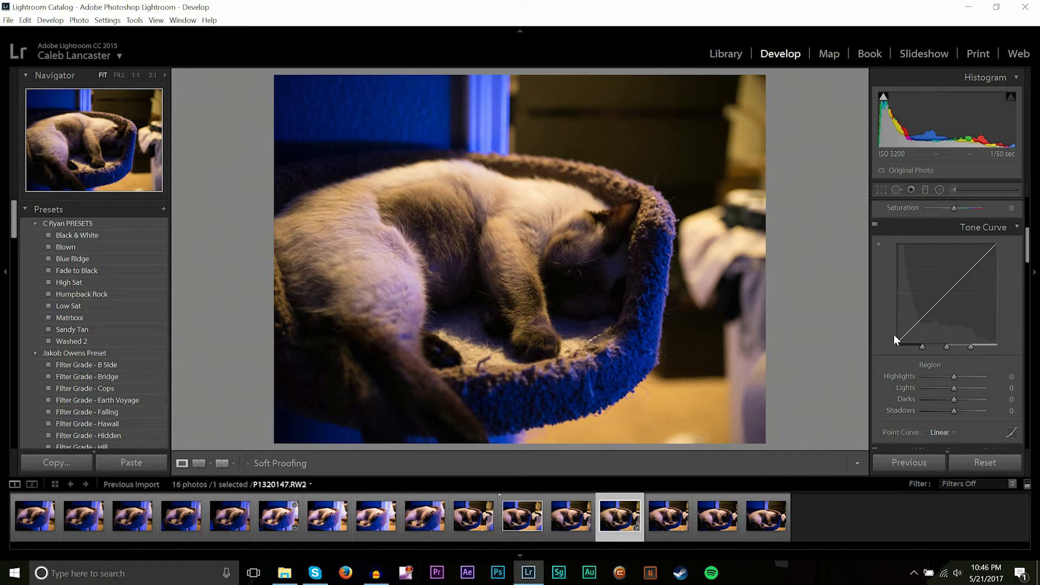
{"action": "scroll", "coordinate": [945, 273], "scroll_direction": "up", "scroll_amount": 3}
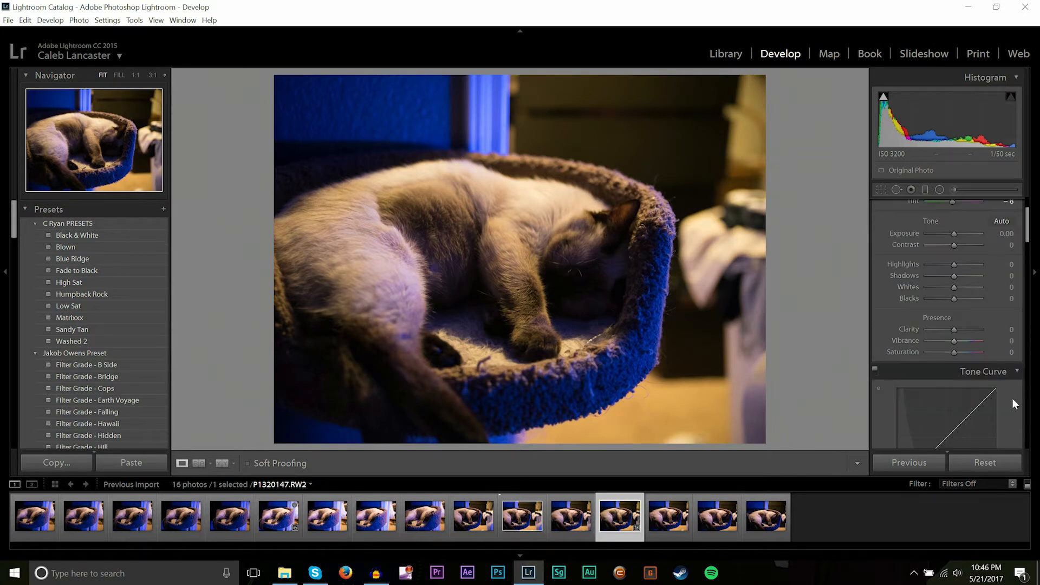
Step: Try raising Lights to +76 and lowering Darks to -66 on the tone curve, restoring the curve to its defaults
{"action": "scroll", "coordinate": [1012, 399], "scroll_direction": "down", "scroll_amount": 4}
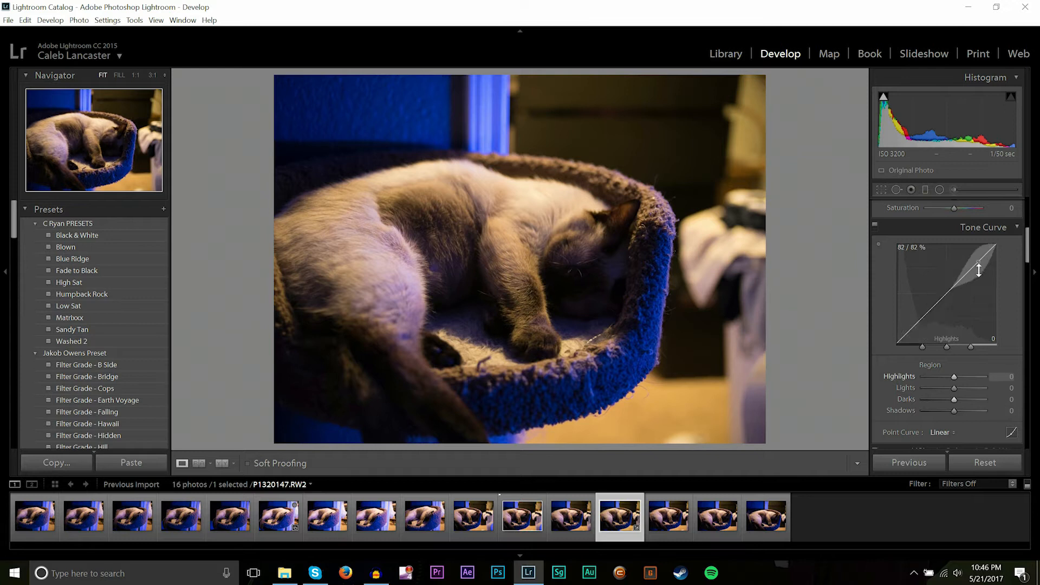
{"action": "left_click_drag", "start_coordinate": [970, 270], "coordinate": [970, 251]}
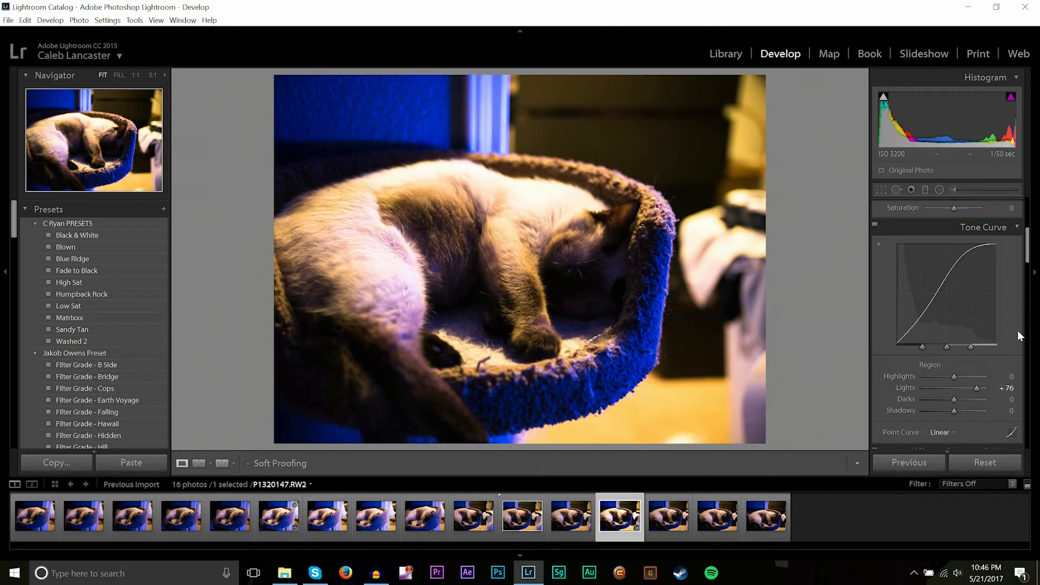
{"action": "left_click_drag", "start_coordinate": [918, 320], "coordinate": [916, 336]}
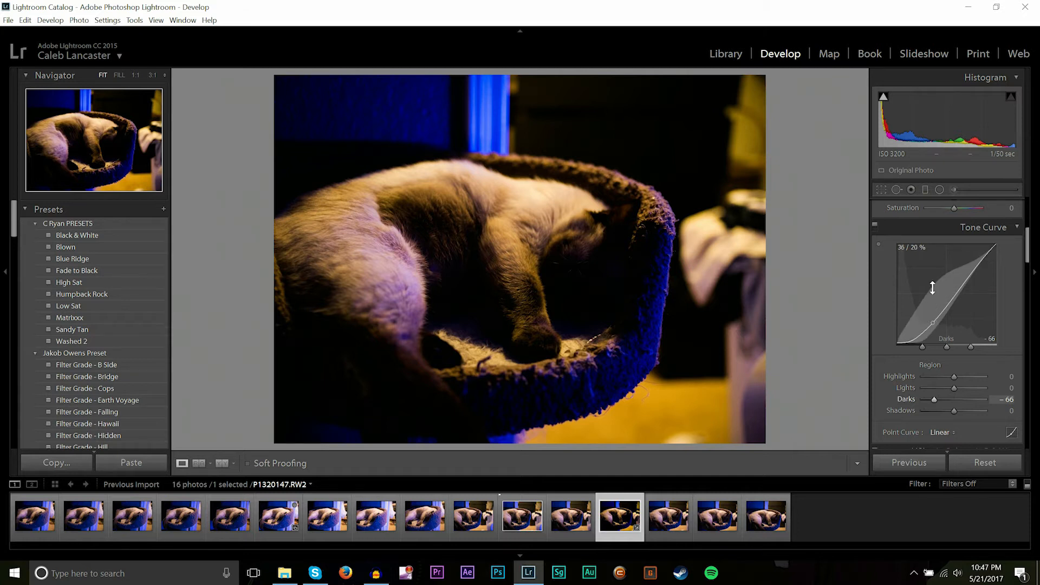
{"action": "mouse_move", "coordinate": [954, 302]}
{"action": "left_mouse_down"}
{"action": "mouse_move", "coordinate": [954, 275]}
{"action": "mouse_move", "coordinate": [954, 308]}
{"action": "left_mouse_up"}
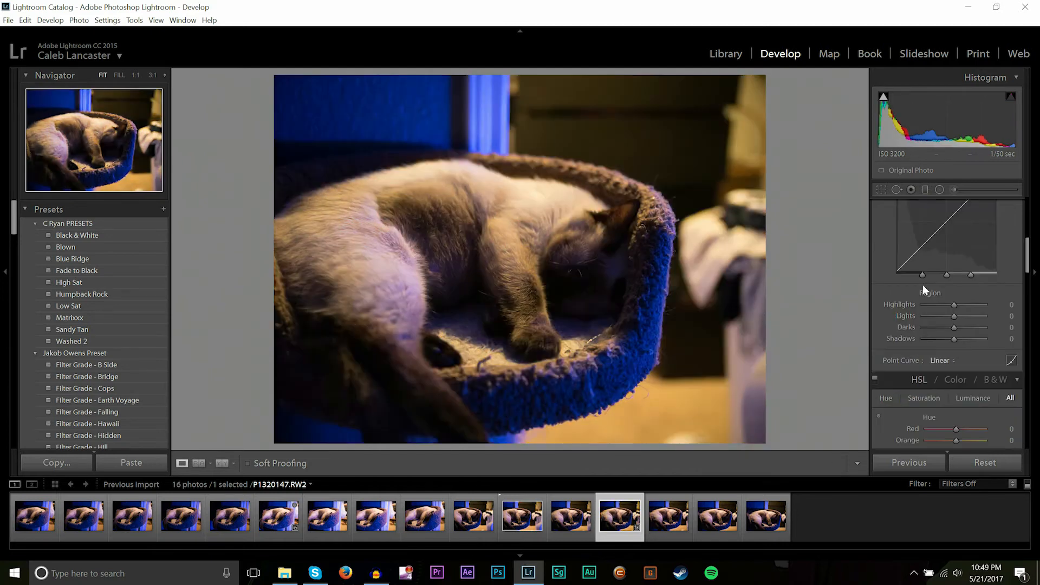
Step: In the HSL adjustments, try the Blue hue at -100, reset it, and set it to -29
{"action": "scroll", "coordinate": [889, 325], "scroll_direction": "down", "scroll_amount": 3}
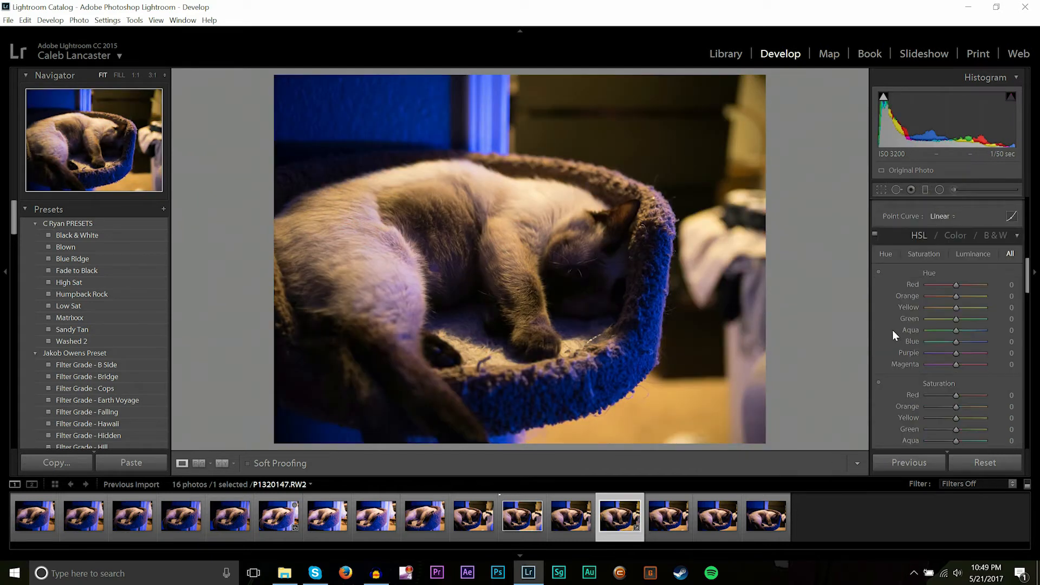
{"action": "scroll", "coordinate": [892, 329], "scroll_direction": "down", "scroll_amount": 2}
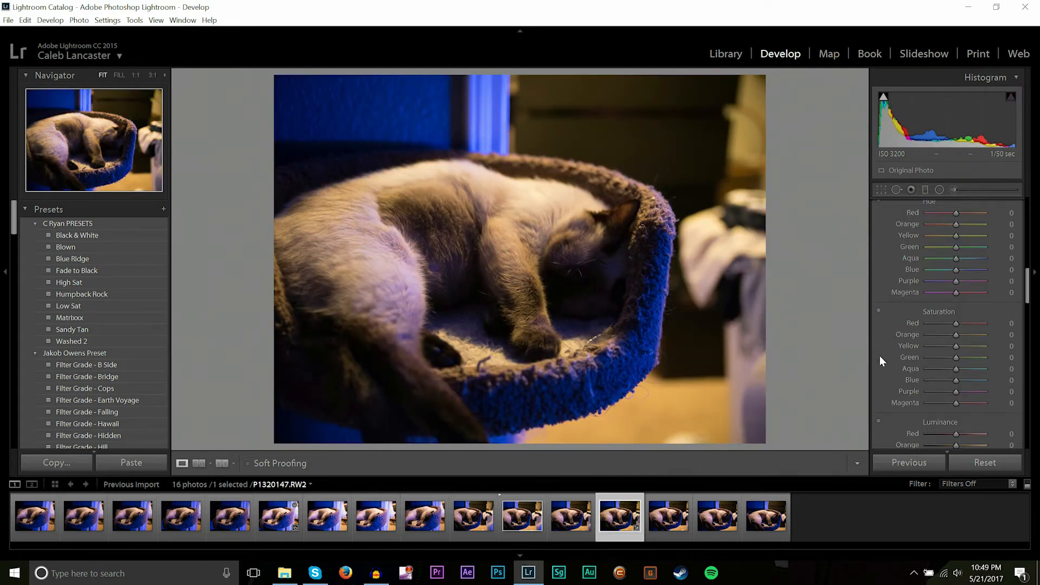
{"action": "scroll", "coordinate": [915, 342], "scroll_direction": "down", "scroll_amount": 2}
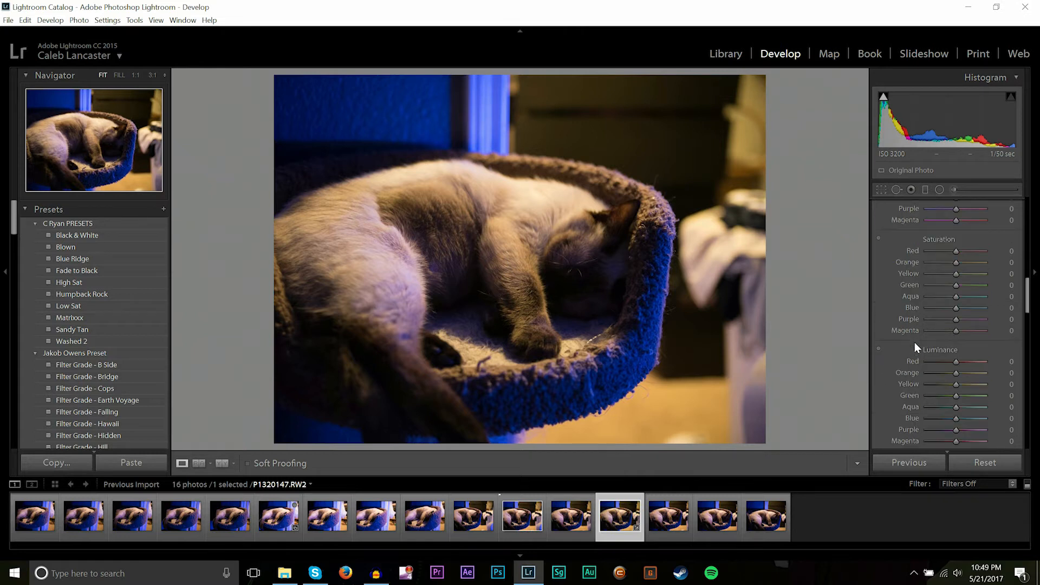
{"action": "scroll", "coordinate": [915, 342], "scroll_direction": "up", "scroll_amount": 4}
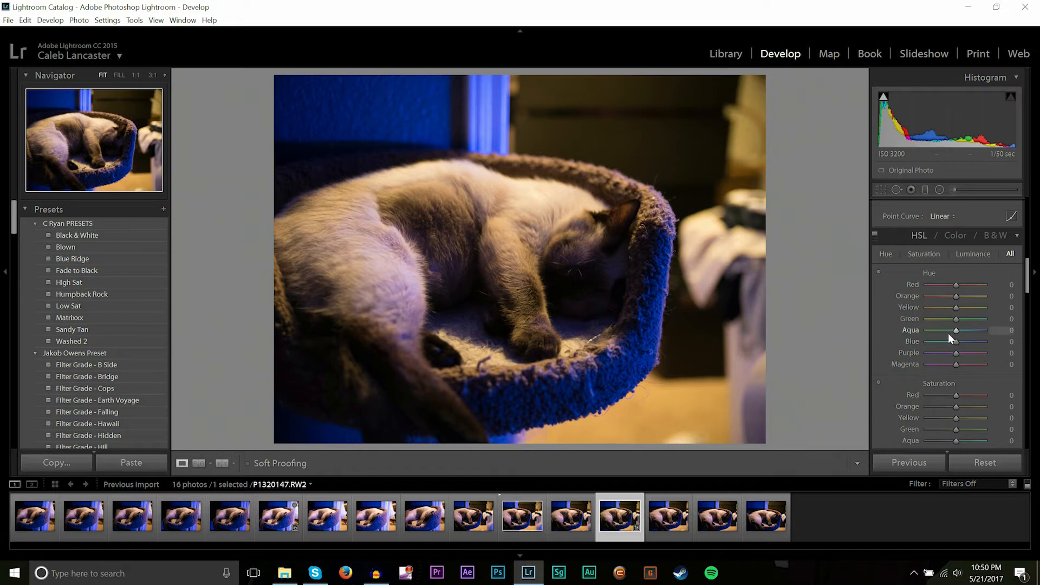
{"action": "left_click_drag", "start_coordinate": [958, 340], "coordinate": [910, 339]}
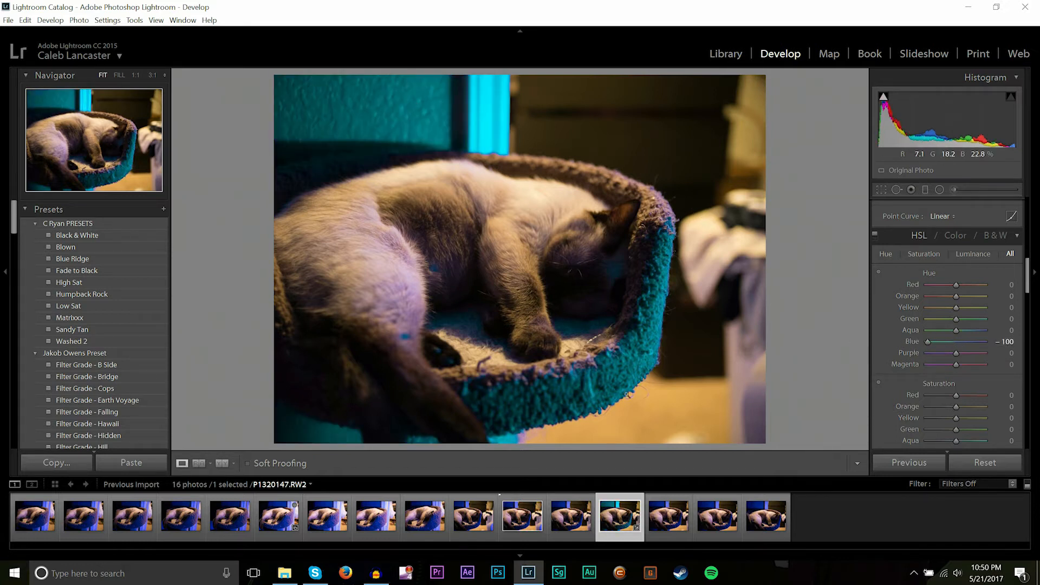
{"action": "double_click", "coordinate": [927, 341]}
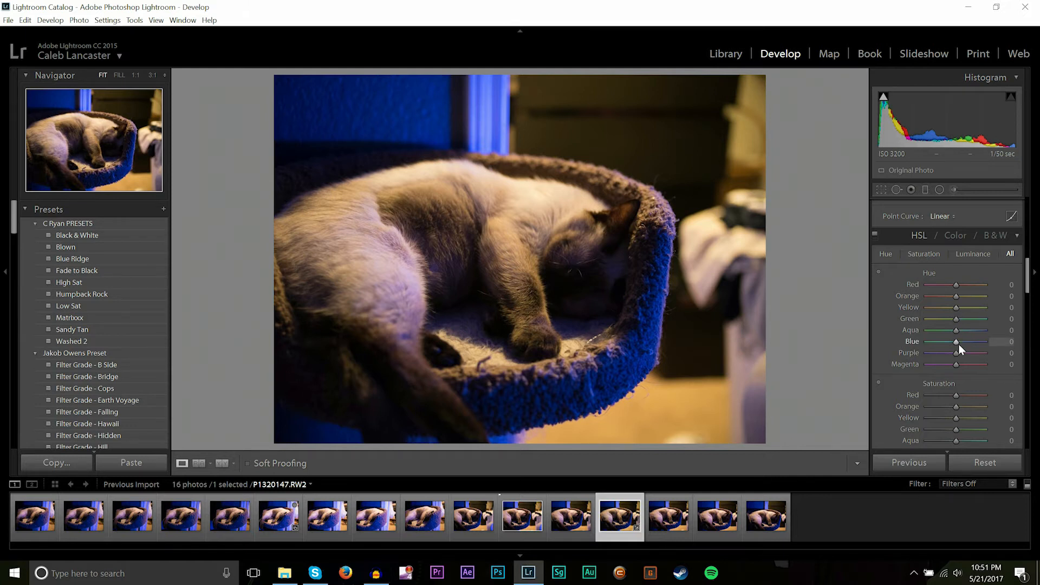
{"action": "left_click_drag", "start_coordinate": [957, 343], "coordinate": [950, 339]}
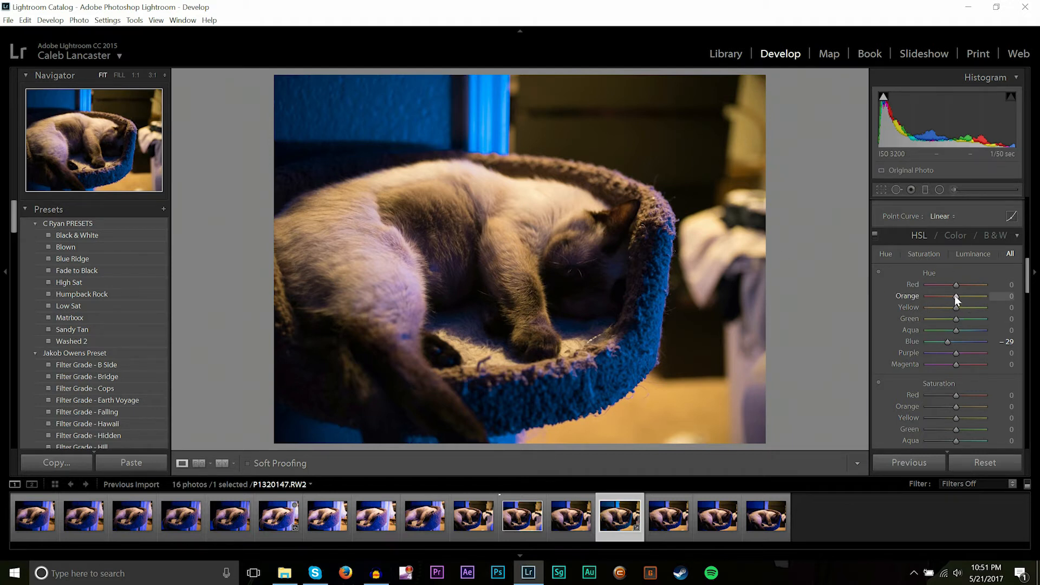
Step: Try the Orange hue at -100 on the cat photo and reset it to its default
{"action": "left_click_drag", "start_coordinate": [956, 296], "coordinate": [843, 282]}
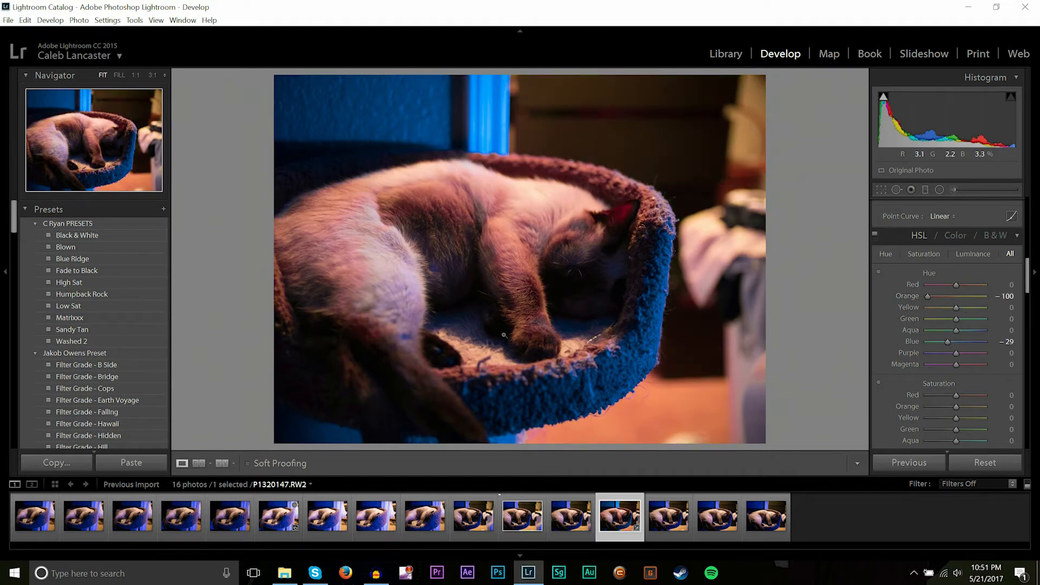
{"action": "double_click", "coordinate": [926, 298]}
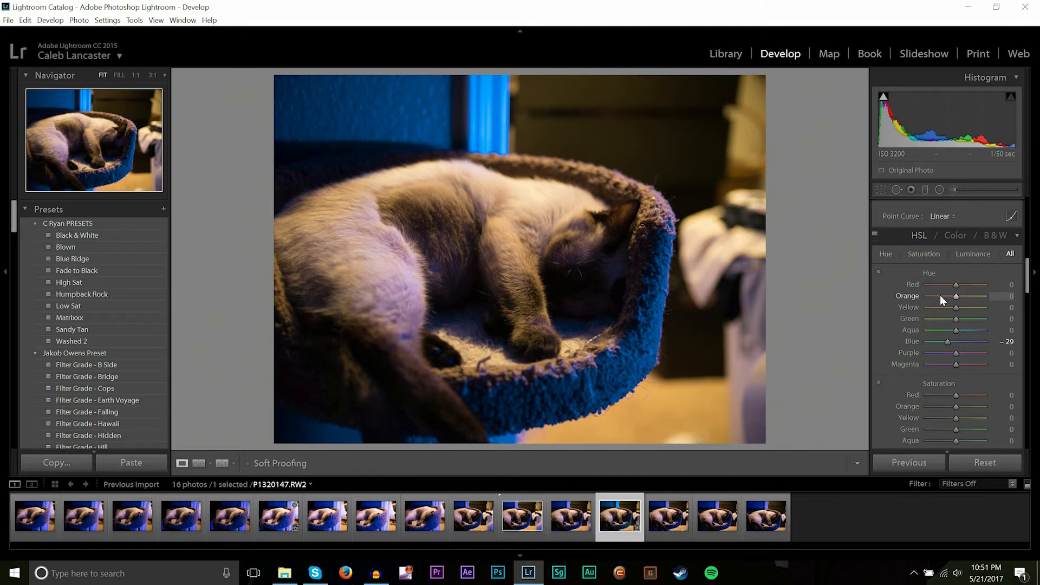
{"action": "mouse_move", "coordinate": [941, 294]}
{"action": "left_mouse_down"}
{"action": "mouse_move", "coordinate": [927, 307]}
{"action": "mouse_move", "coordinate": [951, 294]}
{"action": "left_mouse_up"}
Step: Try the HSL Blue saturation at -100 on the cat photo twice, resetting it to its default each time
{"action": "scroll", "coordinate": [916, 335], "scroll_direction": "down", "scroll_amount": 2}
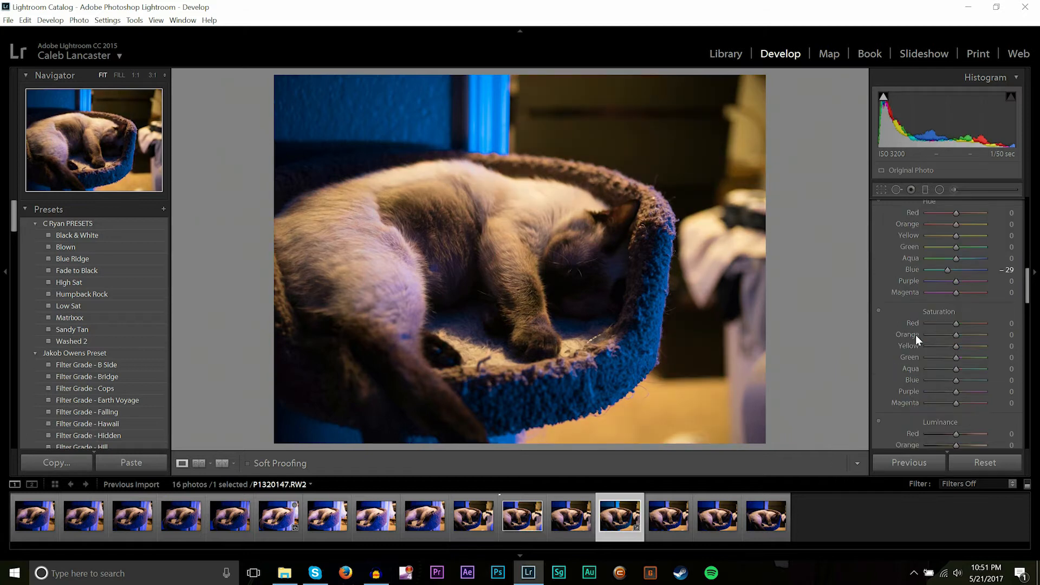
{"action": "scroll", "coordinate": [915, 334], "scroll_direction": "down", "scroll_amount": 2}
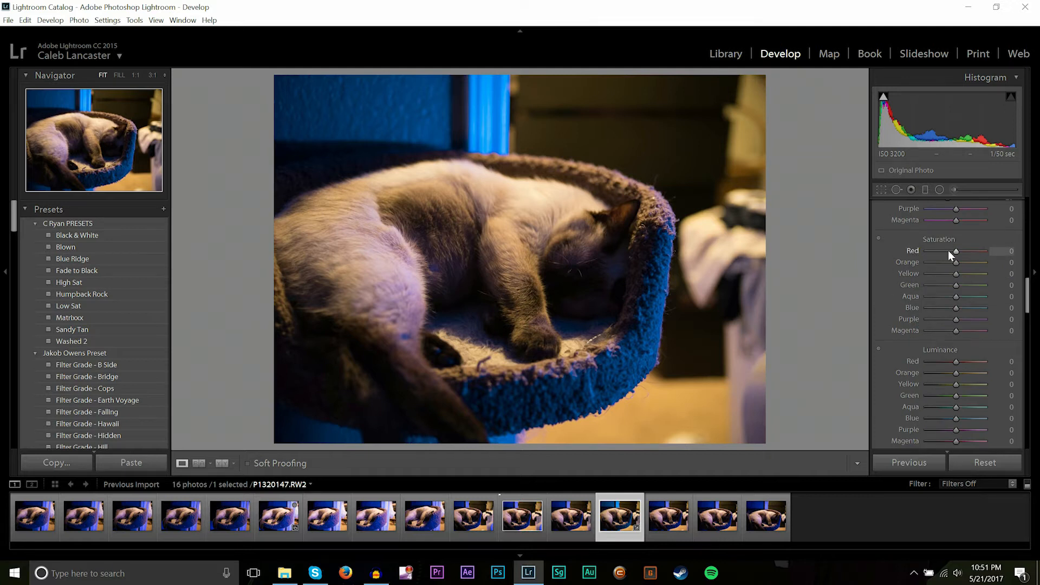
{"action": "scroll", "coordinate": [1023, 310], "scroll_direction": "down", "scroll_amount": 2}
{"action": "mouse_move", "coordinate": [1024, 310]}
{"action": "left_mouse_down"}
{"action": "mouse_move", "coordinate": [1024, 232]}
{"action": "mouse_move", "coordinate": [1035, 298]}
{"action": "left_mouse_up"}
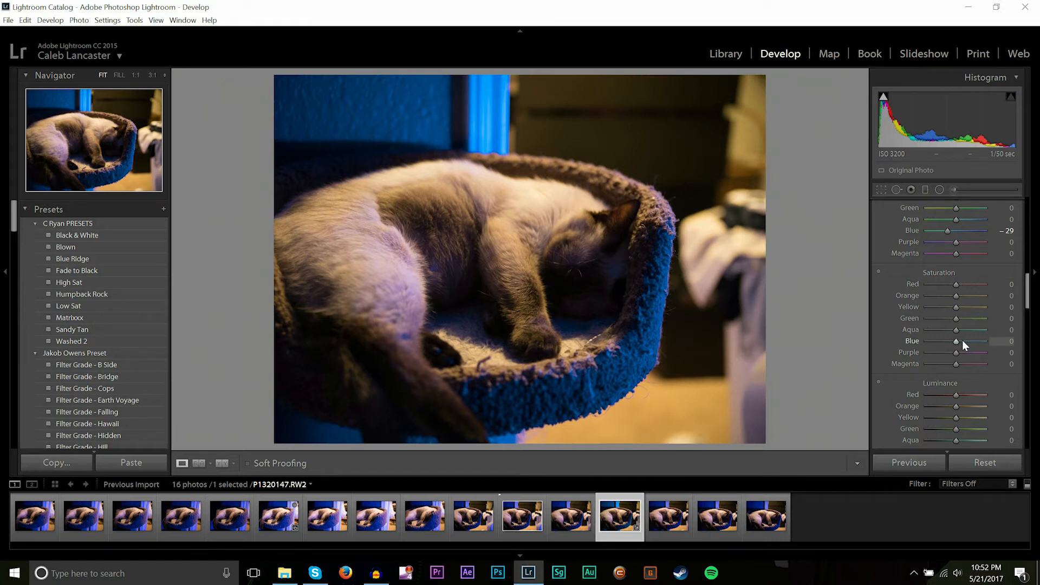
{"action": "left_click_drag", "start_coordinate": [954, 339], "coordinate": [889, 339]}
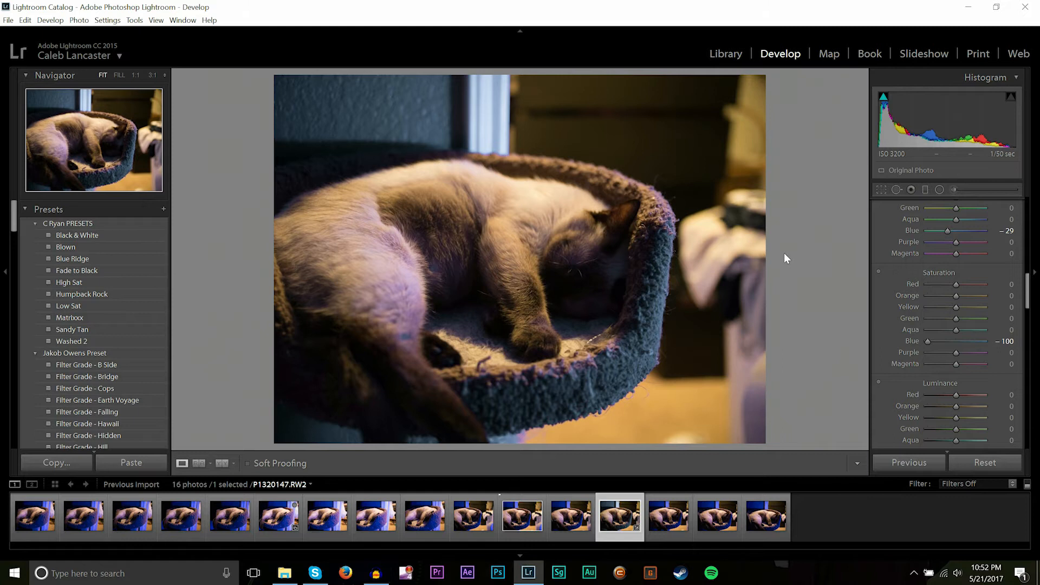
{"action": "double_click", "coordinate": [928, 340]}
{"action": "left_click_drag", "start_coordinate": [956, 346], "coordinate": [913, 341]}
{"action": "double_click", "coordinate": [928, 340]}
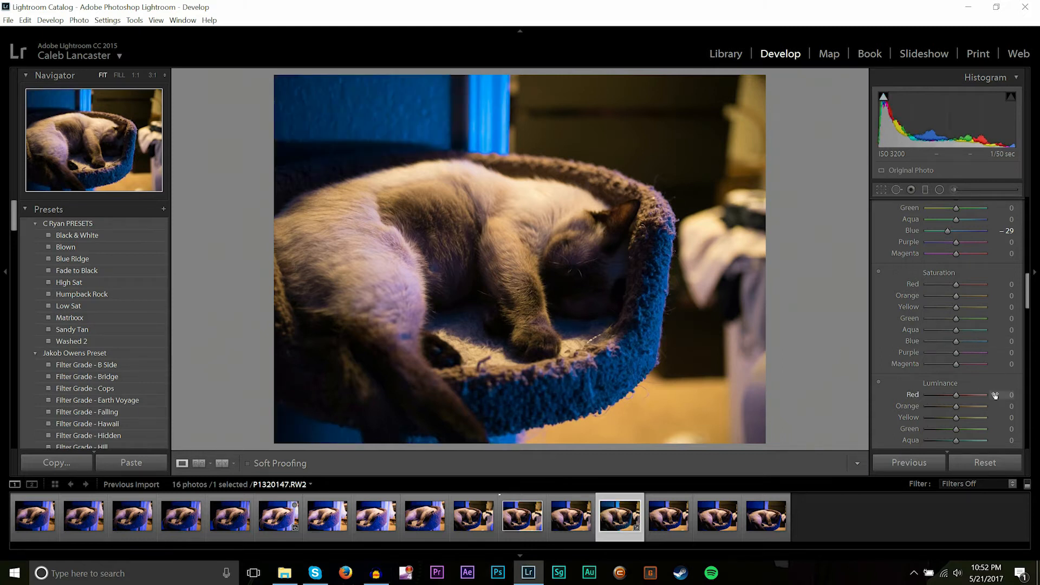
Step: Try the HSL Blue luminance at +100 and at -100, resetting it to its default each time
{"action": "scroll", "coordinate": [995, 395], "scroll_direction": "down", "scroll_amount": 3}
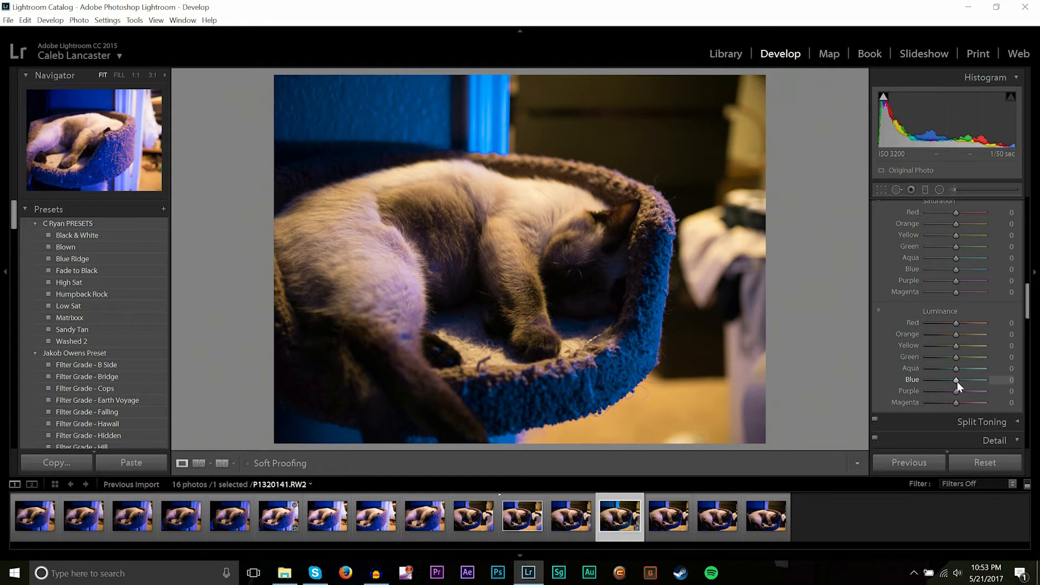
{"action": "left_click_drag", "start_coordinate": [957, 382], "coordinate": [999, 381]}
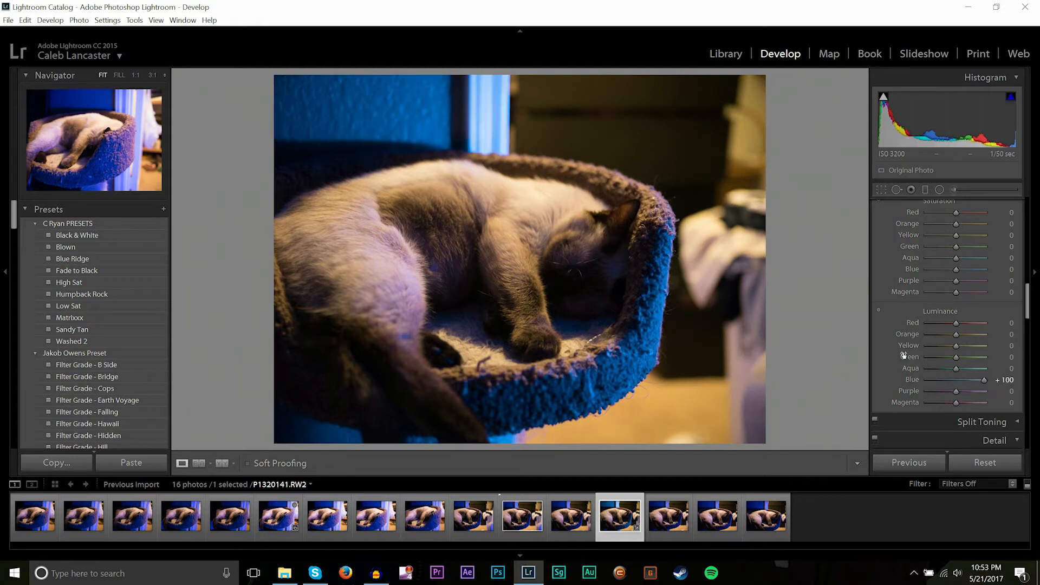
{"action": "double_click", "coordinate": [984, 381]}
{"action": "left_click_drag", "start_coordinate": [957, 381], "coordinate": [927, 383]}
{"action": "double_click", "coordinate": [985, 382]}
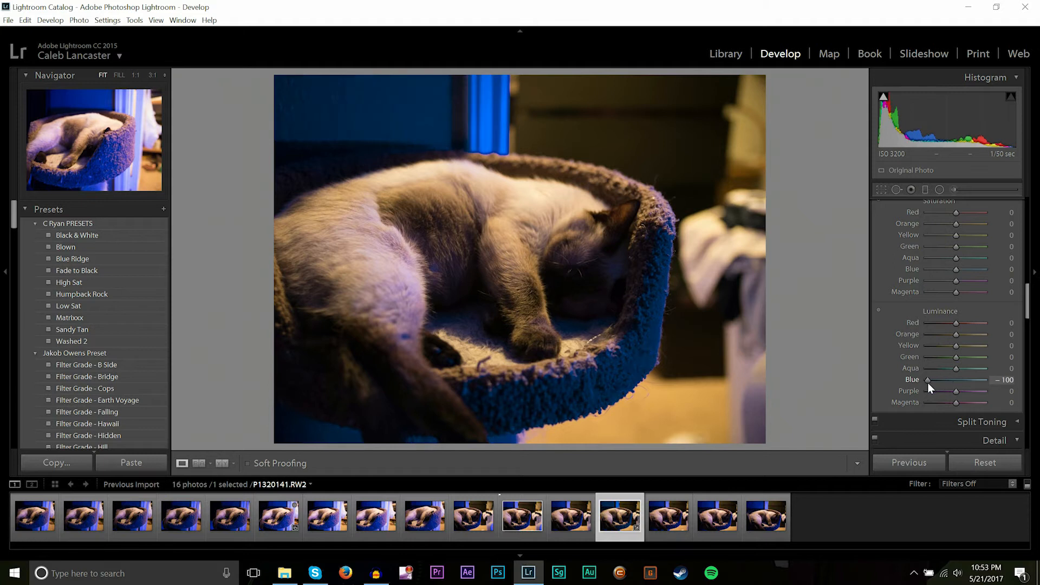
{"action": "double_click", "coordinate": [928, 382]}
Step: In the Detail adjustments, set the Sharpening Amount to 0 with the cat bed's rim viewed at 1:1
{"action": "scroll", "coordinate": [929, 385], "scroll_direction": "up", "scroll_amount": 3}
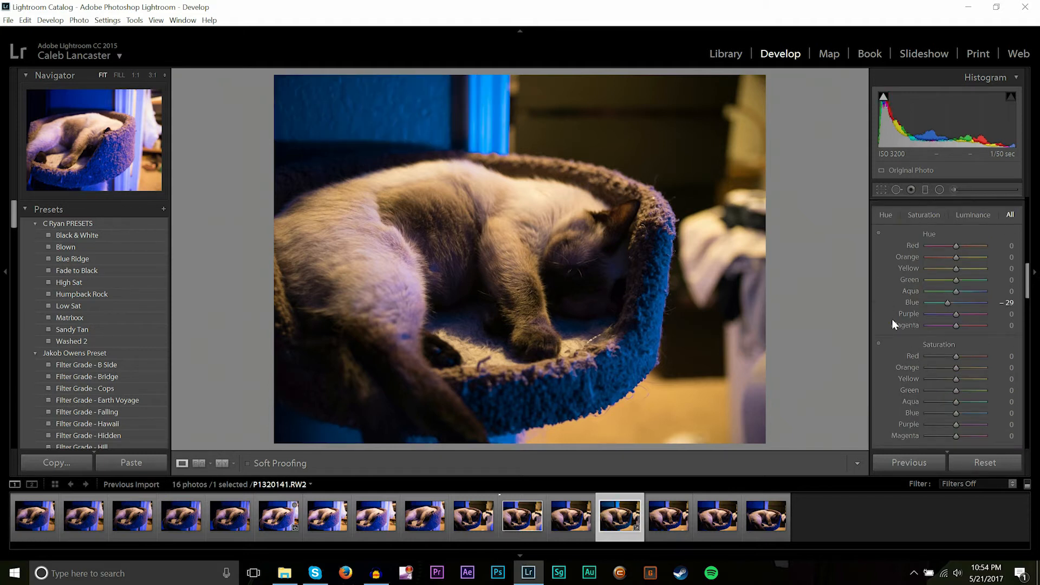
{"action": "scroll", "coordinate": [893, 321], "scroll_direction": "down", "scroll_amount": 3}
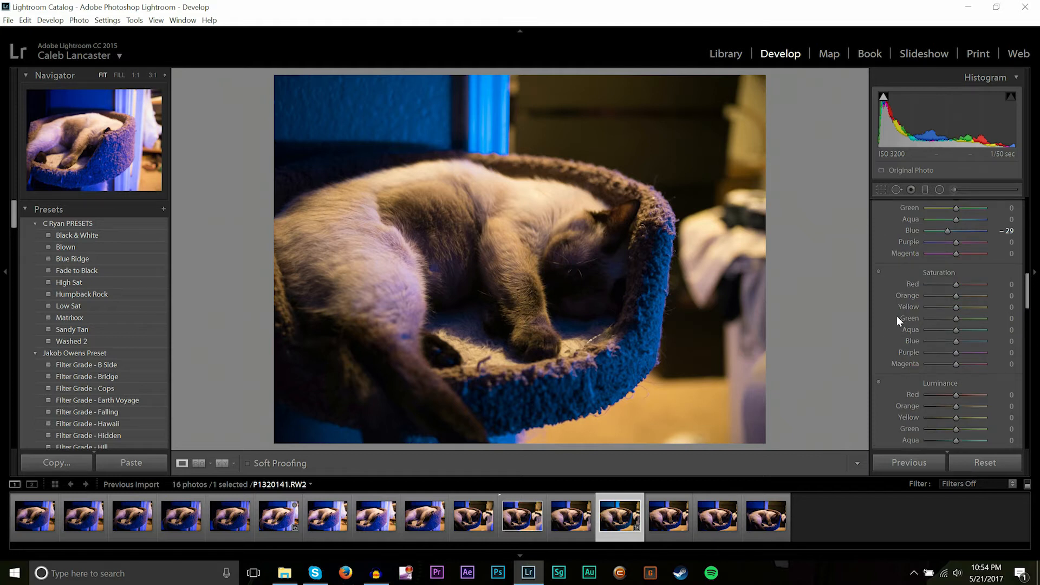
{"action": "scroll", "coordinate": [985, 309], "scroll_direction": "down", "scroll_amount": 6}
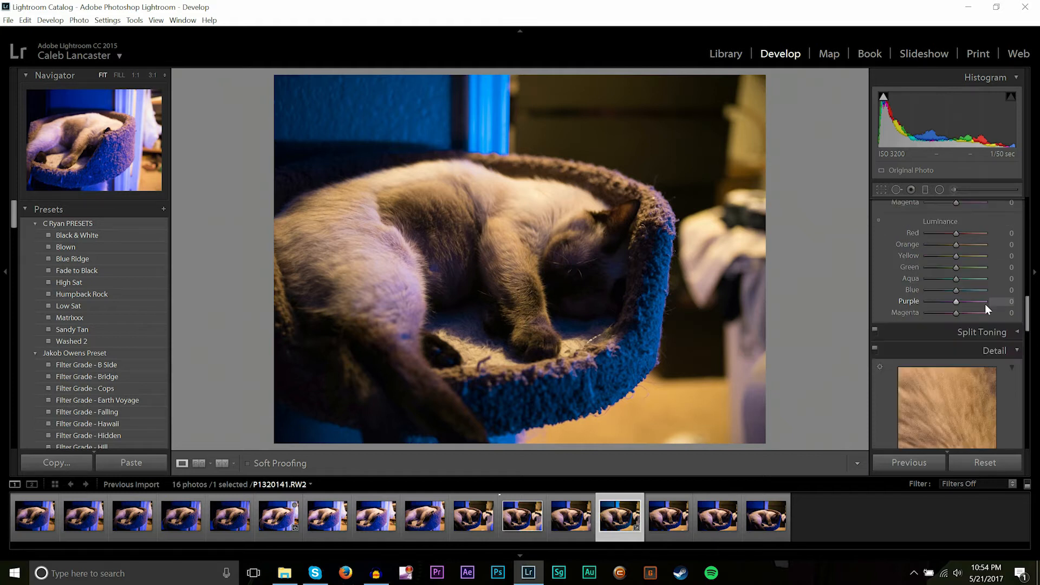
{"action": "left_click_drag", "start_coordinate": [1028, 297], "coordinate": [1026, 339]}
{"action": "mouse_move", "coordinate": [933, 334]}
{"action": "left_mouse_down"}
{"action": "mouse_move", "coordinate": [950, 333]}
{"action": "mouse_move", "coordinate": [932, 335]}
{"action": "left_mouse_up"}
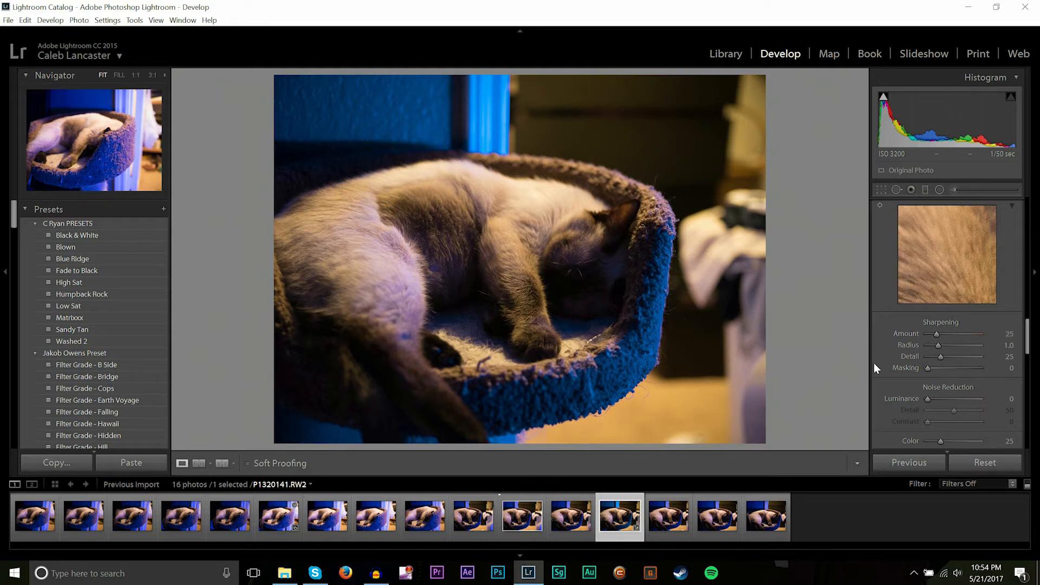
{"action": "left_click_drag", "start_coordinate": [575, 285], "coordinate": [581, 225]}
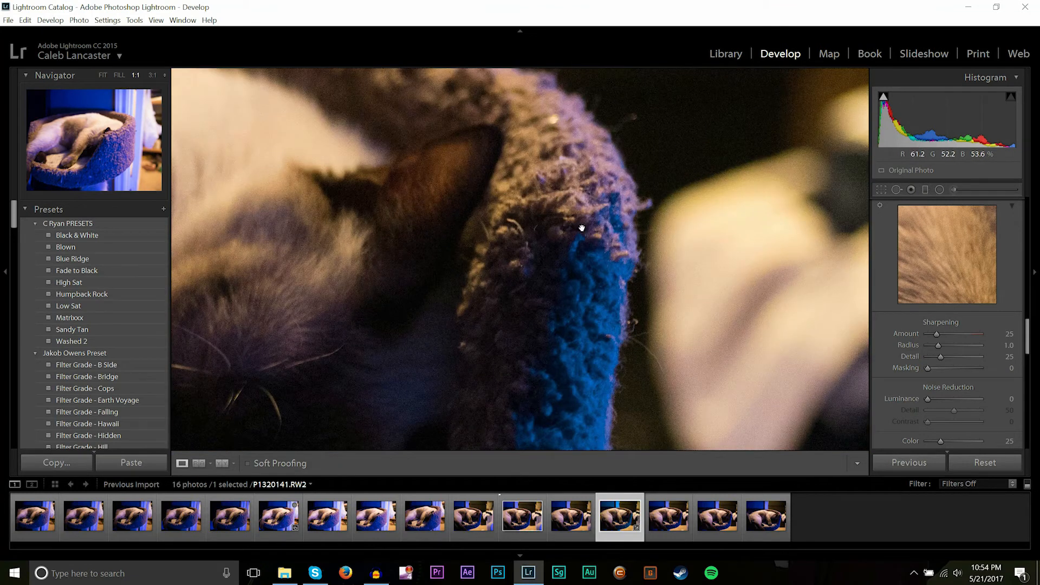
{"action": "mouse_move", "coordinate": [938, 332]}
{"action": "left_mouse_down"}
{"action": "mouse_move", "coordinate": [1019, 334]}
{"action": "mouse_move", "coordinate": [925, 333]}
{"action": "left_mouse_up"}
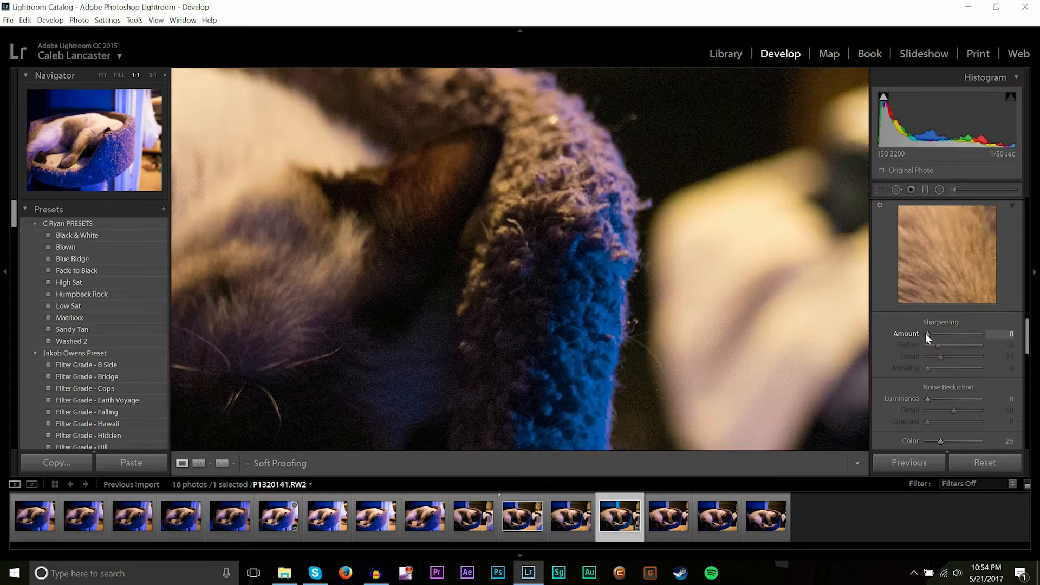
Step: Try the Sharpening Amount at 150 on the cat bed's rim at 1:1, and set it to 38
{"action": "double_click", "coordinate": [930, 334]}
{"action": "left_click_drag", "start_coordinate": [936, 335], "coordinate": [1028, 338]}
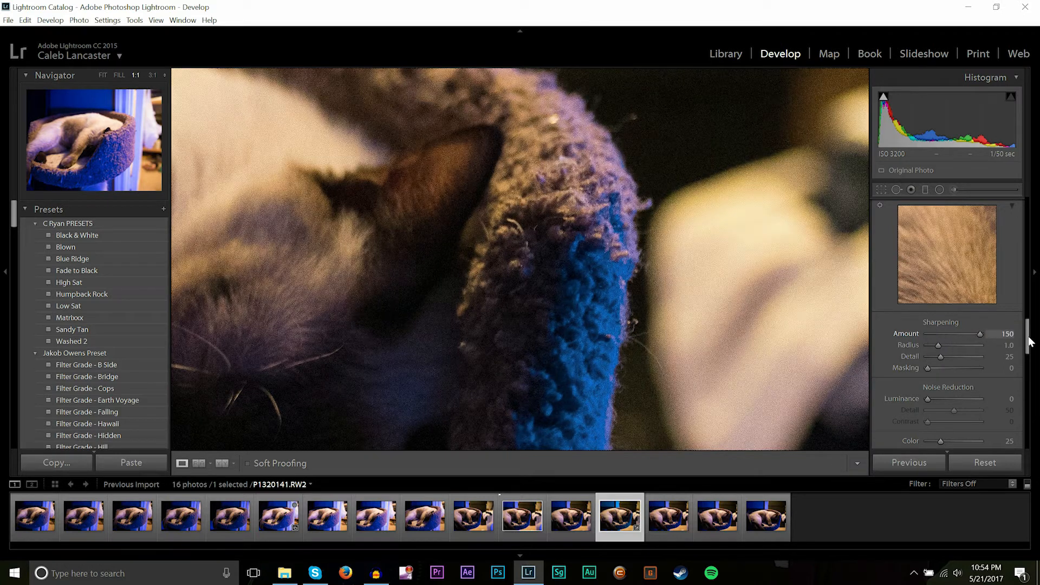
{"action": "left_click_drag", "start_coordinate": [629, 281], "coordinate": [692, 272]}
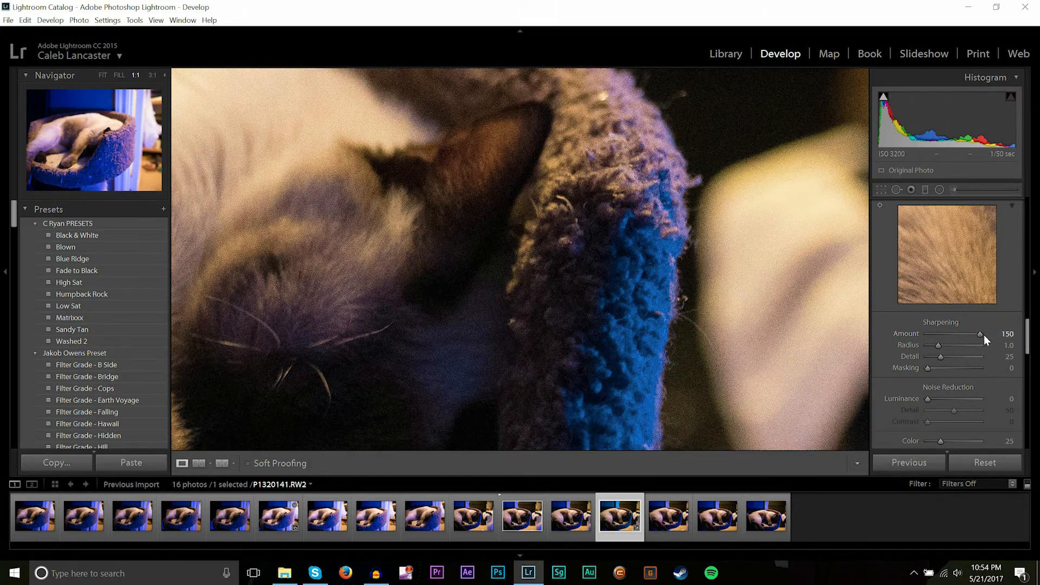
{"action": "left_click_drag", "start_coordinate": [983, 335], "coordinate": [961, 333]}
{"action": "left_click", "coordinate": [699, 297]}
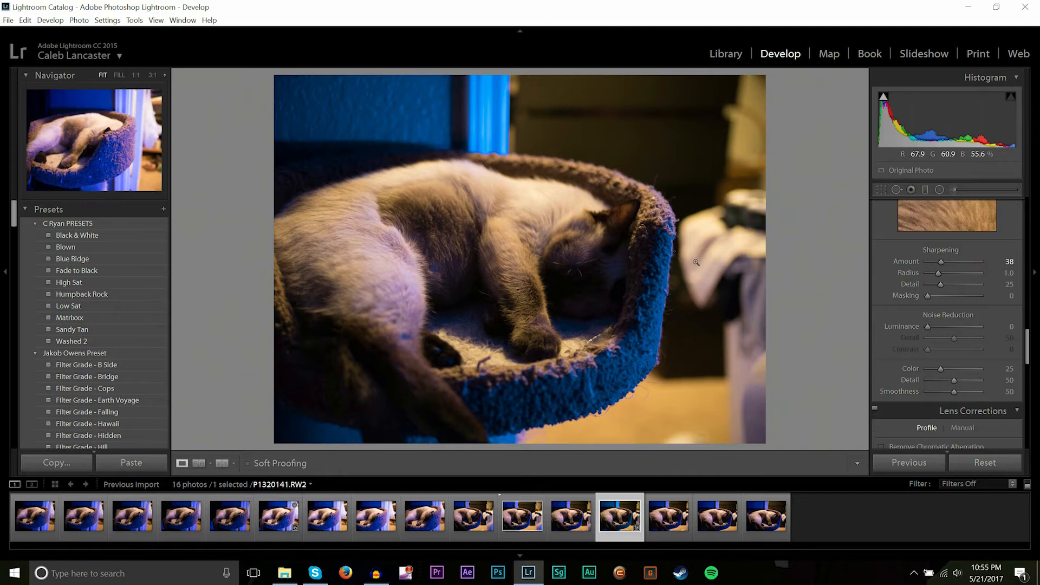
Step: Try the Noise Reduction Luminance at 78 with the cat bed's rim viewed at 1:1
{"action": "scroll", "coordinate": [932, 341], "scroll_direction": "down", "scroll_amount": 3}
{"action": "left_click", "coordinate": [659, 226]}
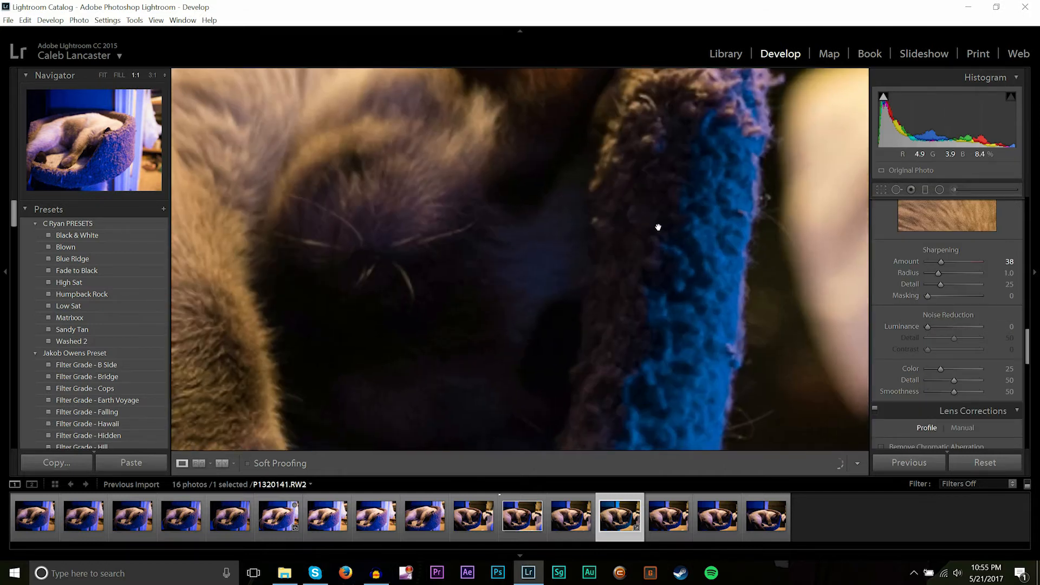
{"action": "left_click_drag", "start_coordinate": [660, 225], "coordinate": [596, 308]}
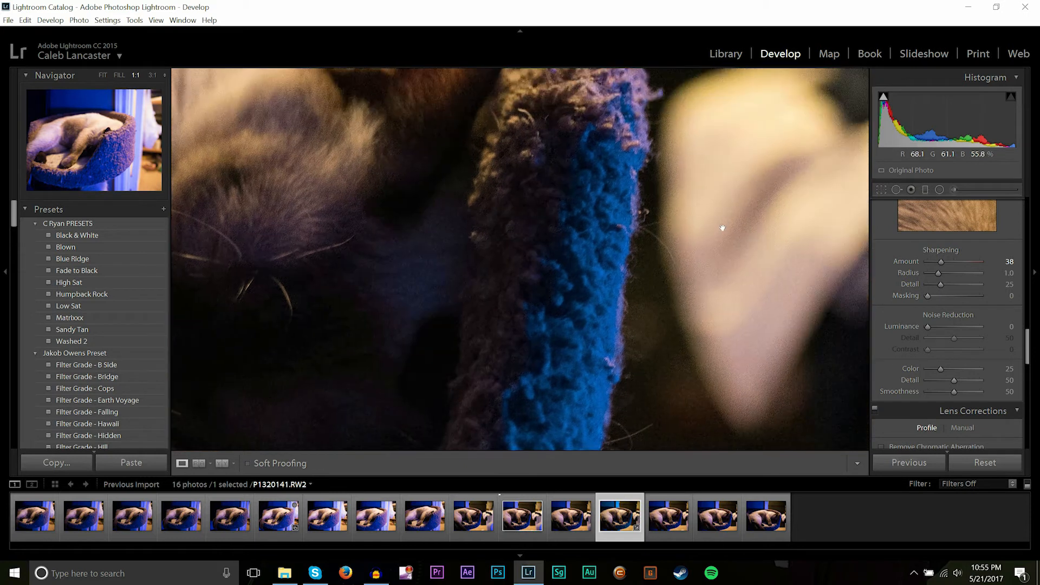
{"action": "left_click_drag", "start_coordinate": [723, 227], "coordinate": [674, 250]}
{"action": "left_click_drag", "start_coordinate": [930, 325], "coordinate": [970, 327]}
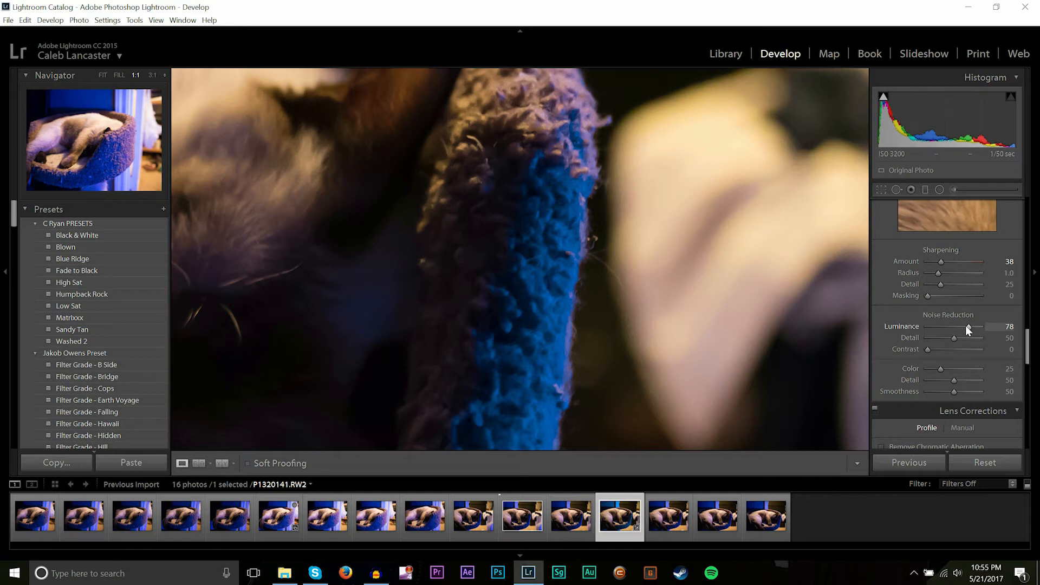
{"action": "left_click", "coordinate": [658, 292]}
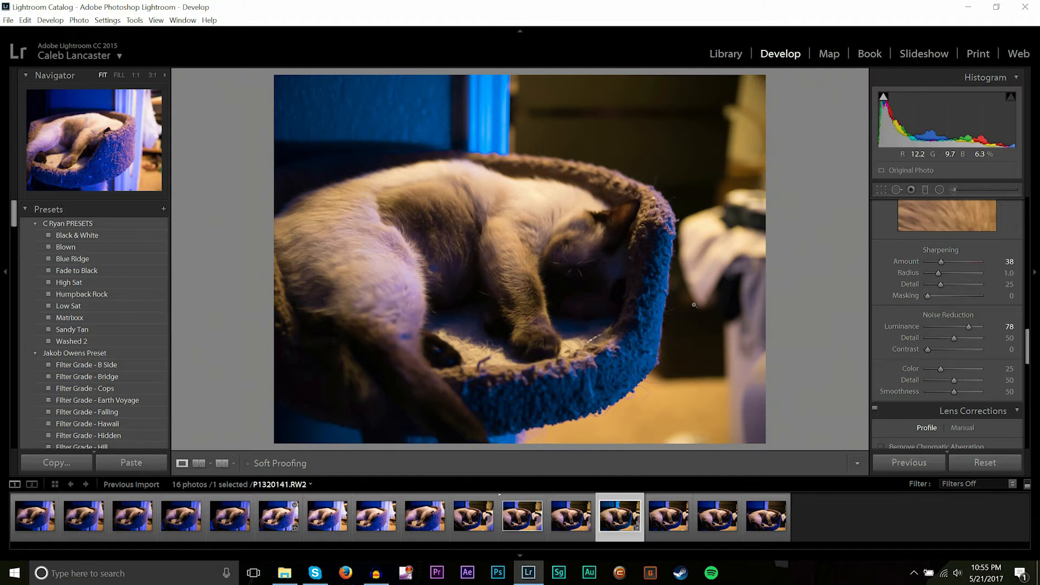
Step: Try the Noise Reduction Luminance at 100 while inspecting the cat's fur at 1:1, and set it to 9
{"action": "left_click_drag", "start_coordinate": [958, 327], "coordinate": [980, 327]}
{"action": "left_click", "coordinate": [648, 326]}
{"action": "left_click", "coordinate": [646, 325]}
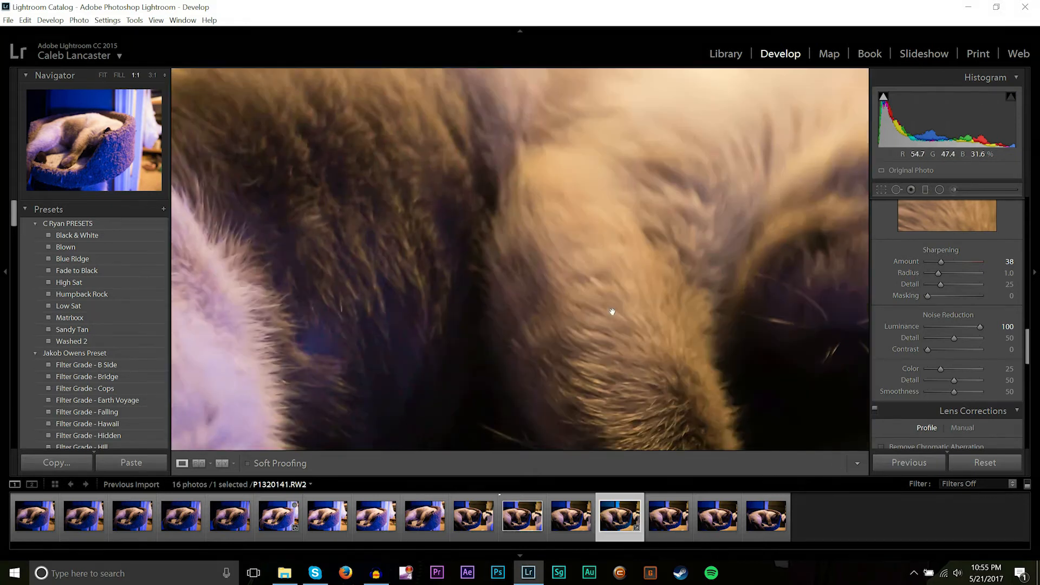
{"action": "left_click_drag", "start_coordinate": [612, 312], "coordinate": [673, 243]}
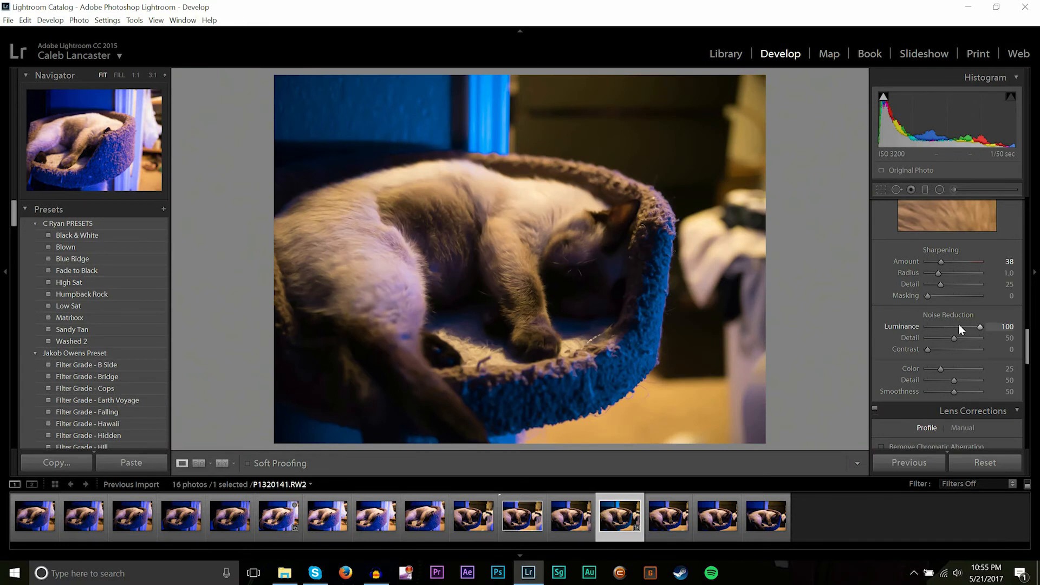
{"action": "left_click_drag", "start_coordinate": [966, 324], "coordinate": [991, 326]}
{"action": "left_click_drag", "start_coordinate": [980, 327], "coordinate": [931, 329]}
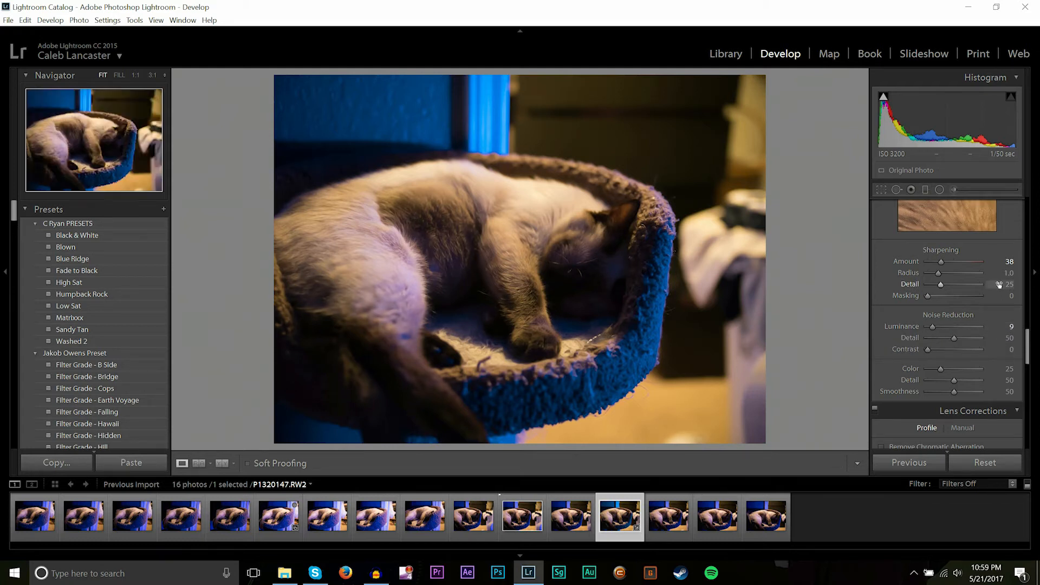
Step: Enable the lens profile corrections with make Sigma and model SIGMA 18-35mm F1.8 DC HSM A013
{"action": "scroll", "coordinate": [998, 282], "scroll_direction": "down", "scroll_amount": 2}
{"action": "scroll", "coordinate": [999, 282], "scroll_direction": "down", "scroll_amount": 2}
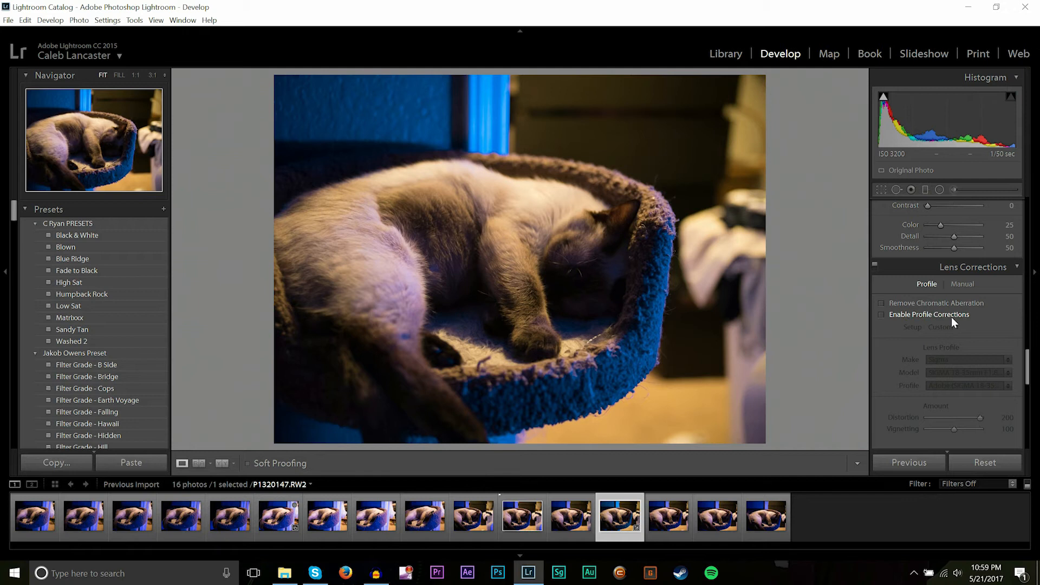
{"action": "left_click", "coordinate": [915, 315]}
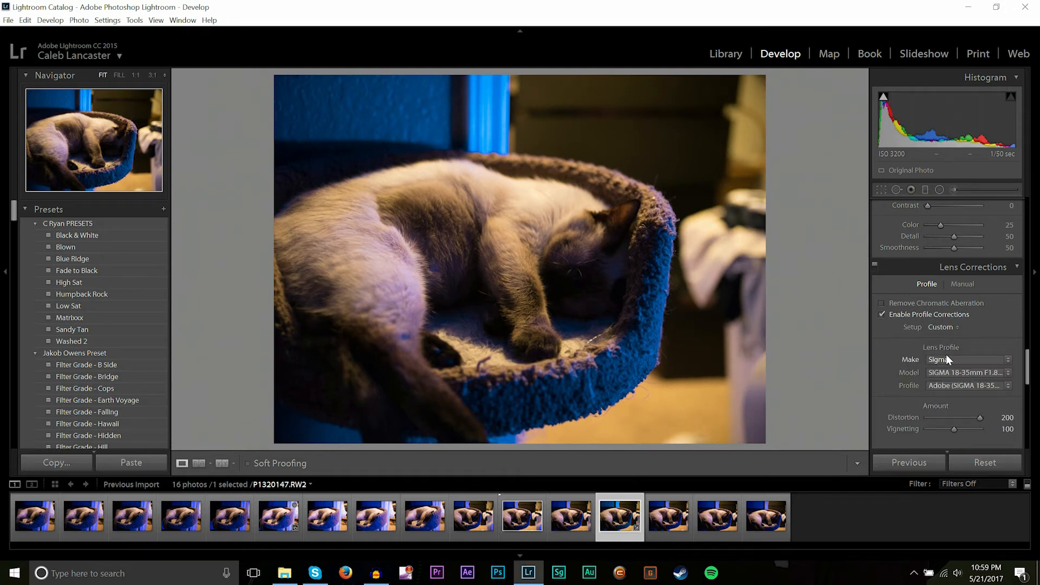
{"action": "left_click", "coordinate": [946, 354]}
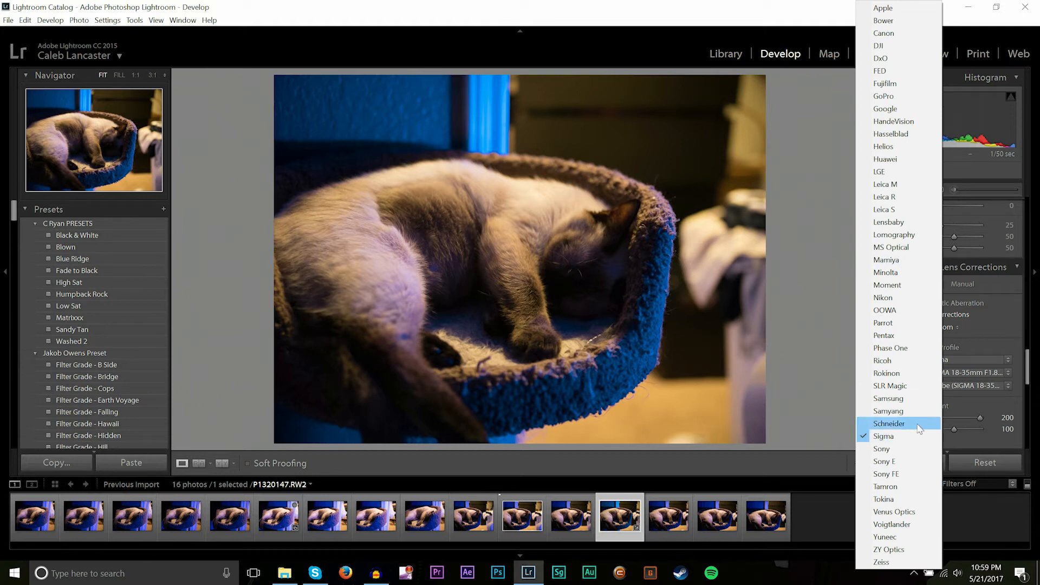
{"action": "left_click", "coordinate": [899, 437]}
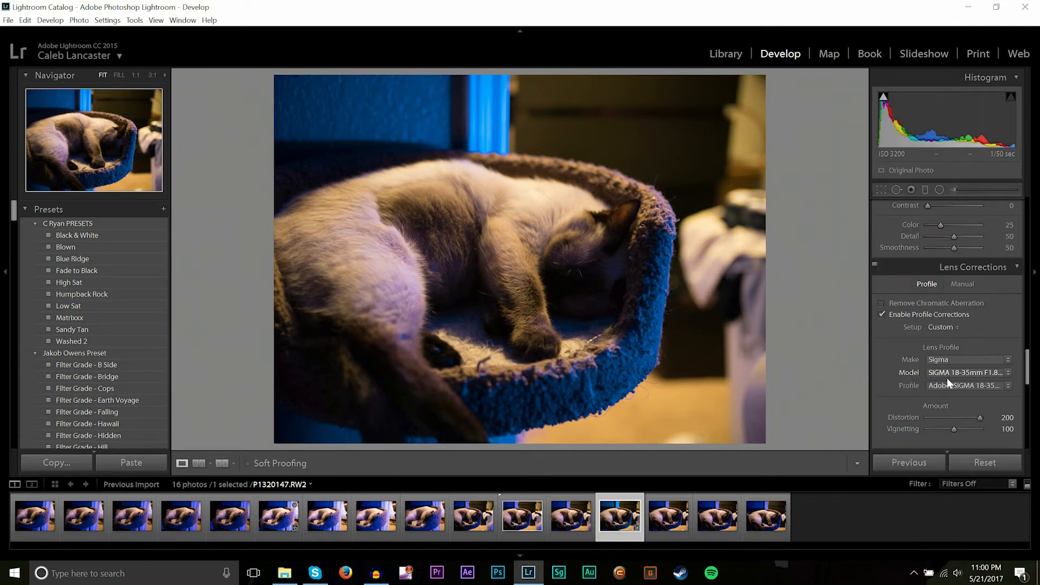
{"action": "left_click", "coordinate": [947, 378]}
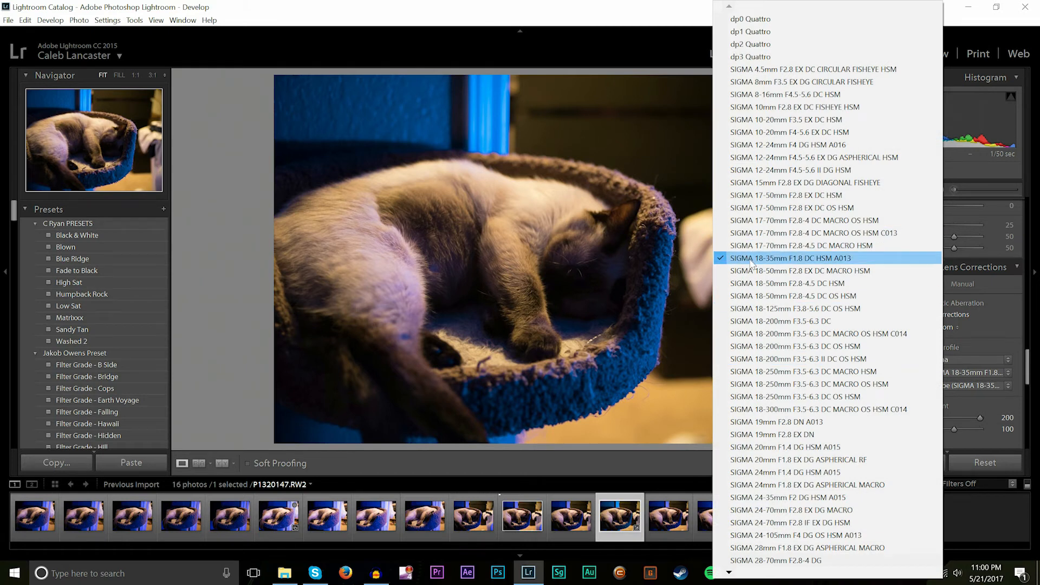
{"action": "left_click", "coordinate": [751, 260]}
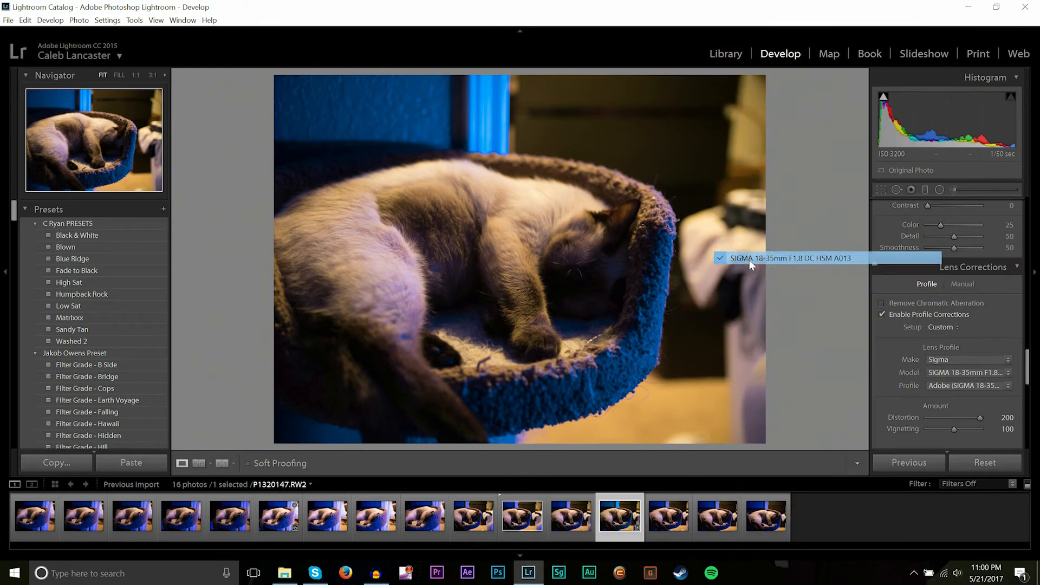
Step: Compare the photo with and without the lens profile corrections at Distortion 200 several times, and leave them disabled
{"action": "left_click", "coordinate": [978, 422]}
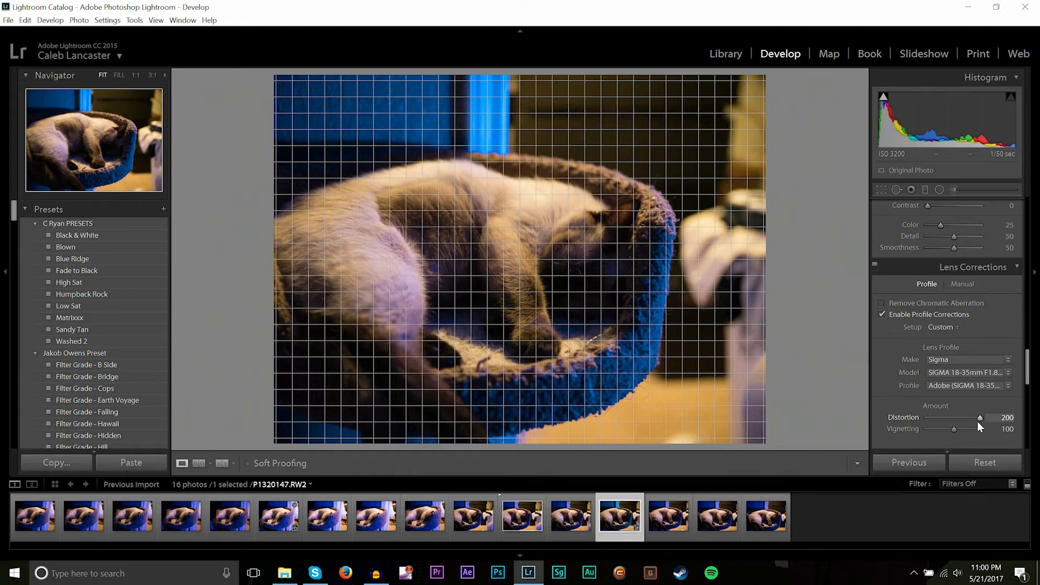
{"action": "left_click", "coordinate": [881, 315]}
{"action": "left_click", "coordinate": [881, 315]}
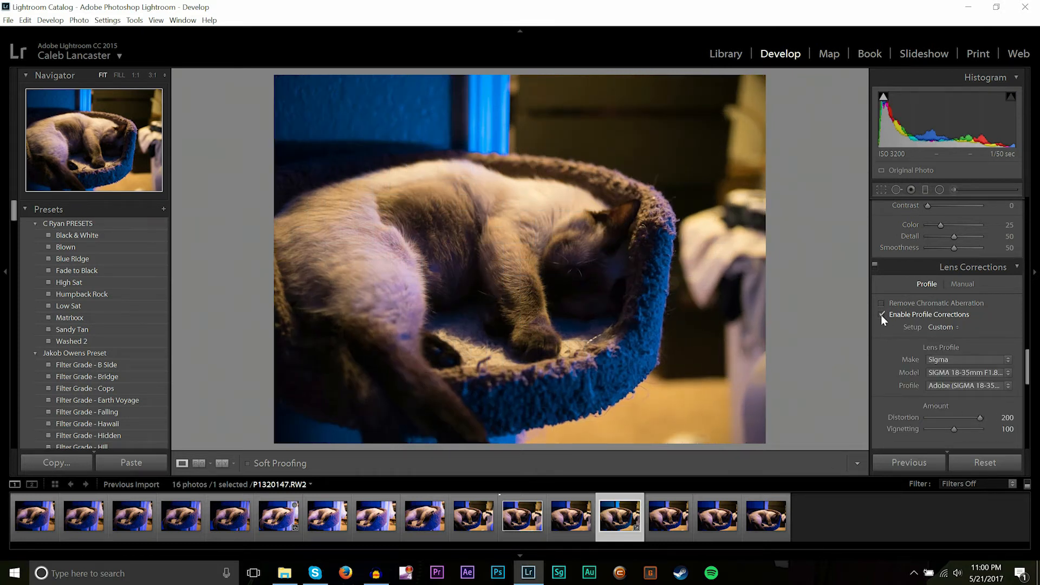
{"action": "left_click", "coordinate": [881, 314]}
{"action": "left_click", "coordinate": [881, 315]}
{"action": "left_click", "coordinate": [881, 314]}
{"action": "left_click", "coordinate": [880, 314]}
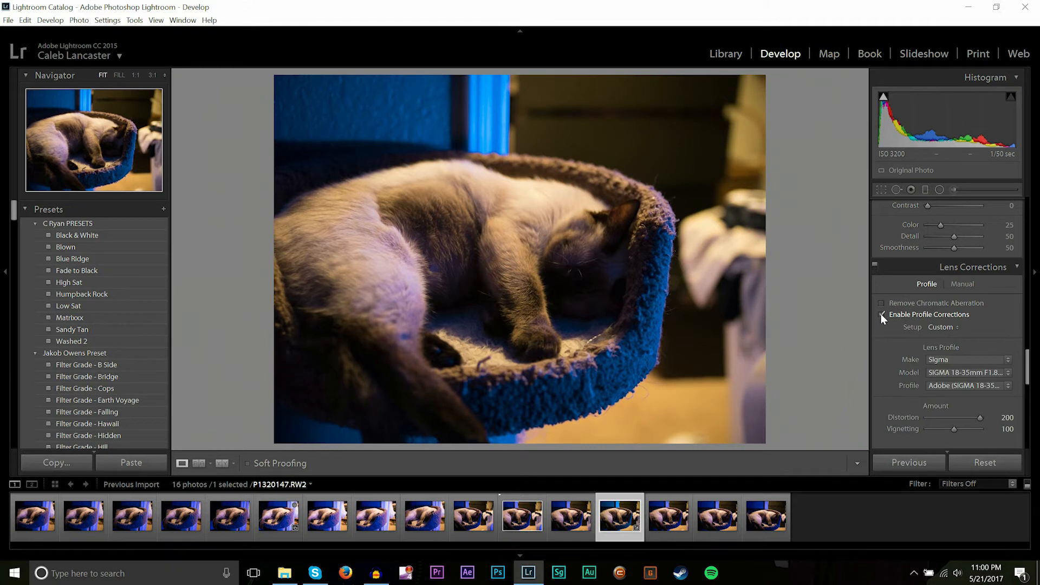
{"action": "left_click", "coordinate": [881, 314]}
{"action": "left_click", "coordinate": [881, 314]}
{"action": "left_click", "coordinate": [880, 314]}
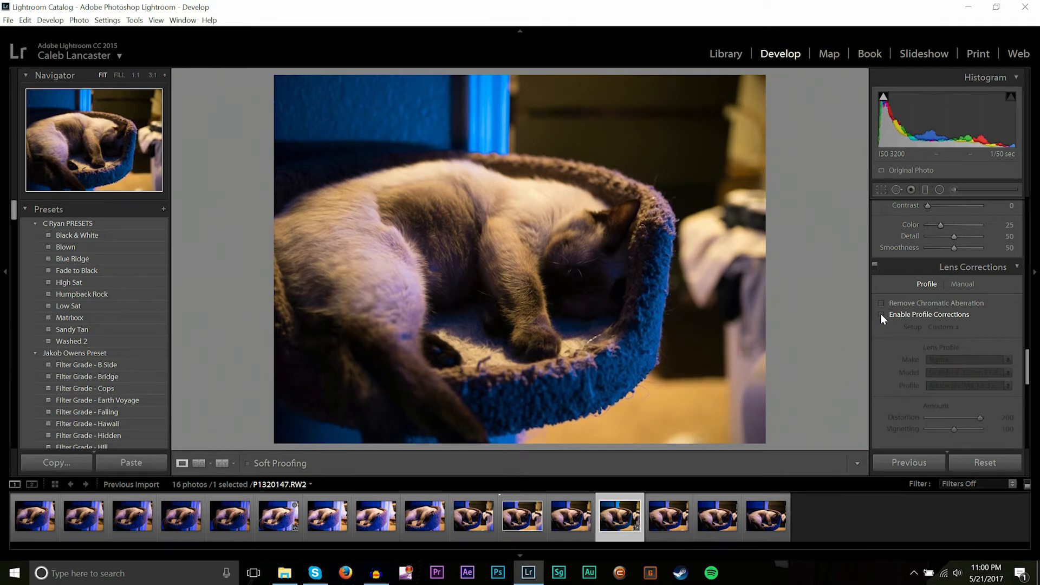
{"action": "left_click", "coordinate": [881, 313]}
{"action": "left_click", "coordinate": [881, 314]}
{"action": "left_click", "coordinate": [883, 310]}
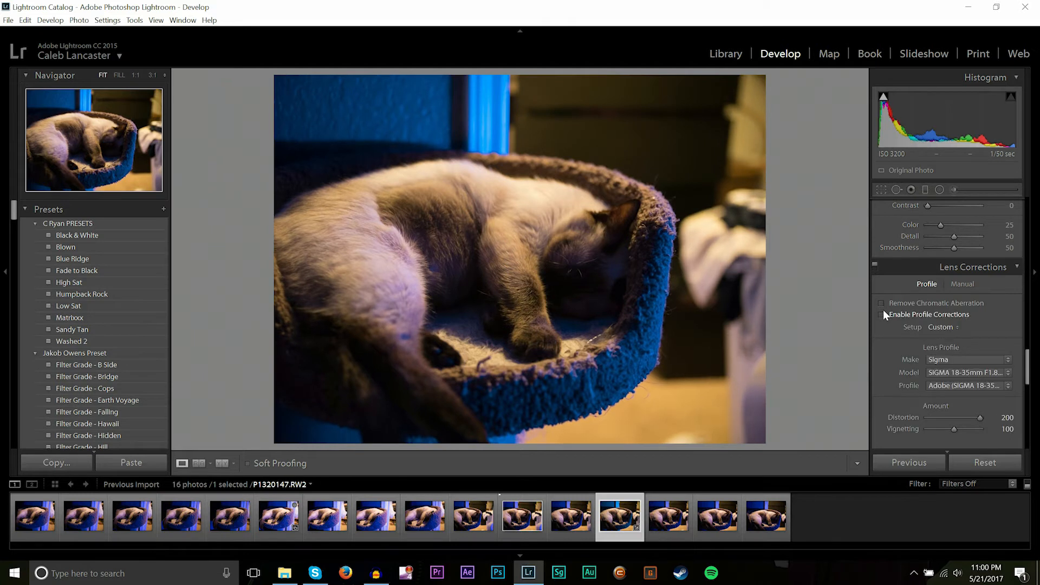
{"action": "left_click", "coordinate": [883, 311]}
{"action": "scroll", "coordinate": [926, 355], "scroll_direction": "down", "scroll_amount": 2}
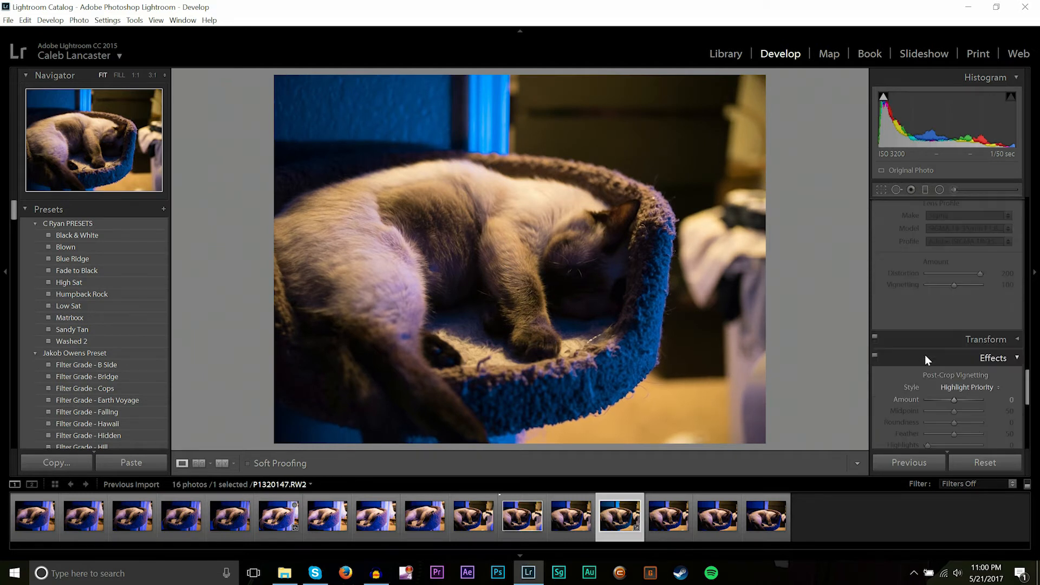
{"action": "scroll", "coordinate": [926, 356], "scroll_direction": "up", "scroll_amount": 2}
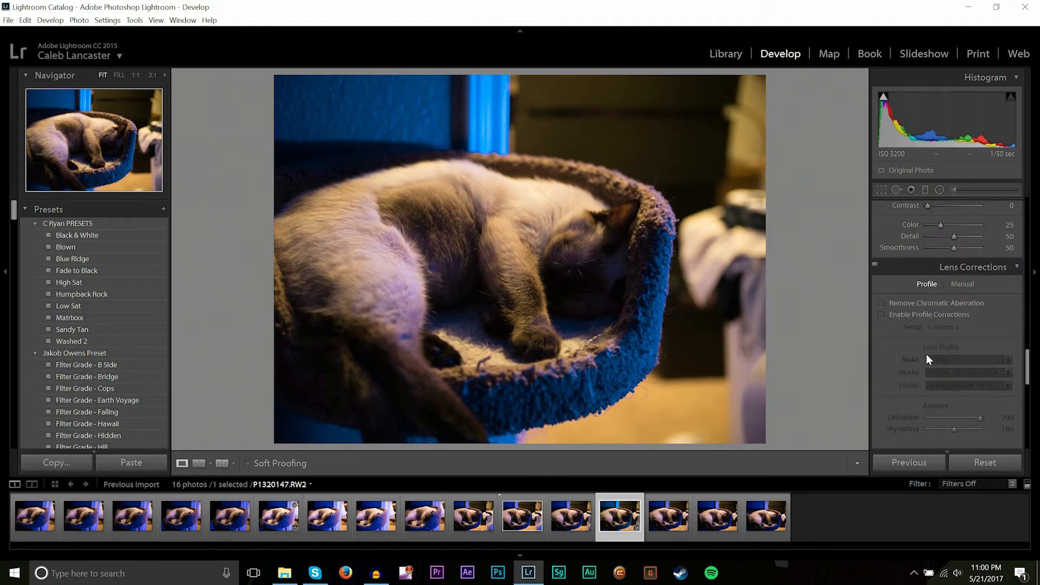
{"action": "double_click", "coordinate": [881, 316]}
Step: Try the Post-Crop Vignetting Amount at -33 with Midpoint 58, and reset the Amount to its default
{"action": "scroll", "coordinate": [1001, 269], "scroll_direction": "down", "scroll_amount": 6}
{"action": "left_click", "coordinate": [999, 269]}
{"action": "left_click", "coordinate": [997, 269]}
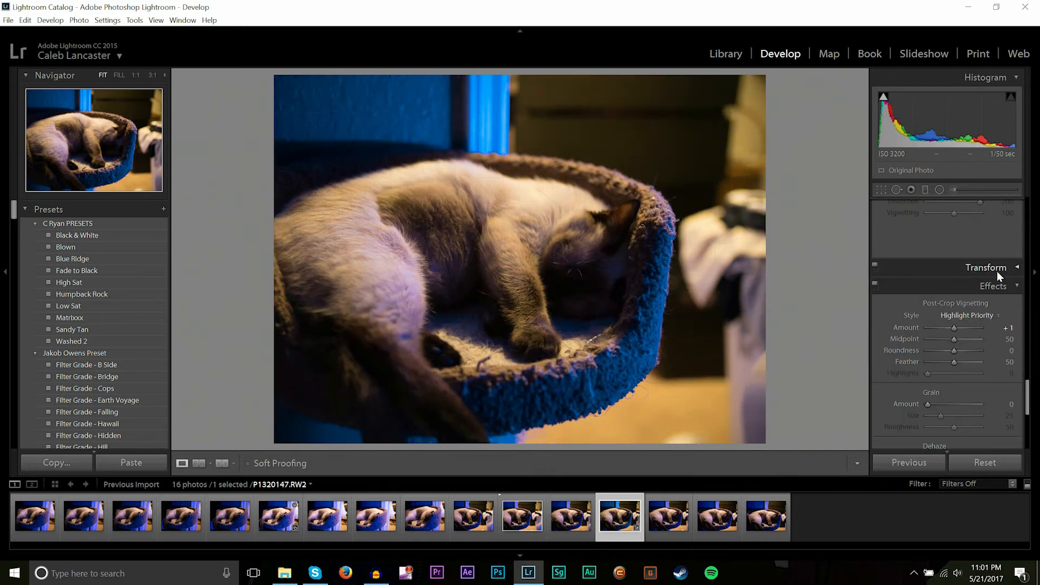
{"action": "scroll", "coordinate": [975, 303], "scroll_direction": "down", "scroll_amount": 2}
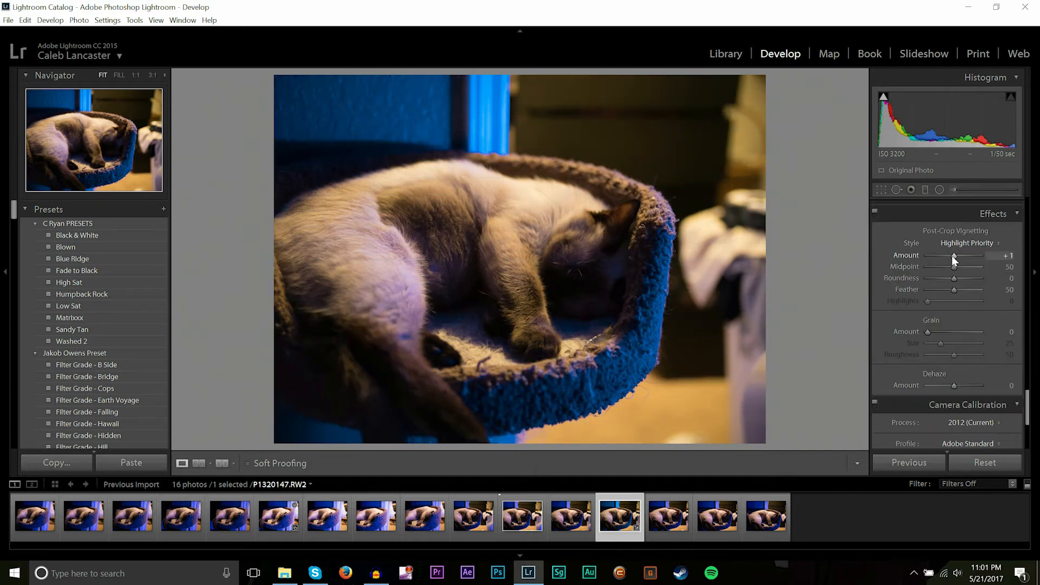
{"action": "mouse_move", "coordinate": [951, 259]}
{"action": "left_mouse_down"}
{"action": "mouse_move", "coordinate": [966, 270]}
{"action": "mouse_move", "coordinate": [949, 257]}
{"action": "mouse_move", "coordinate": [963, 257]}
{"action": "mouse_move", "coordinate": [944, 259]}
{"action": "left_mouse_up"}
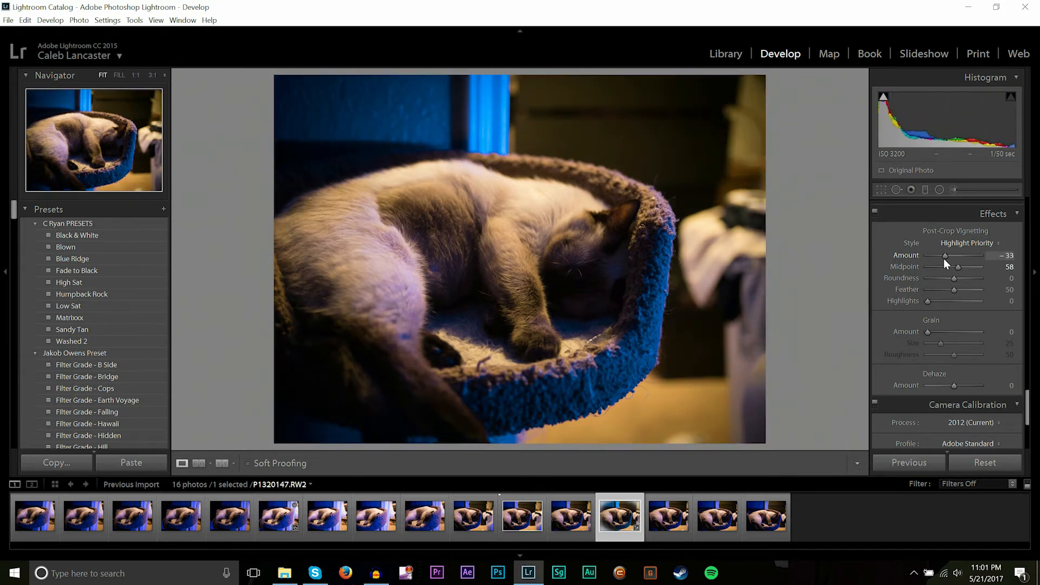
{"action": "double_click", "coordinate": [941, 259]}
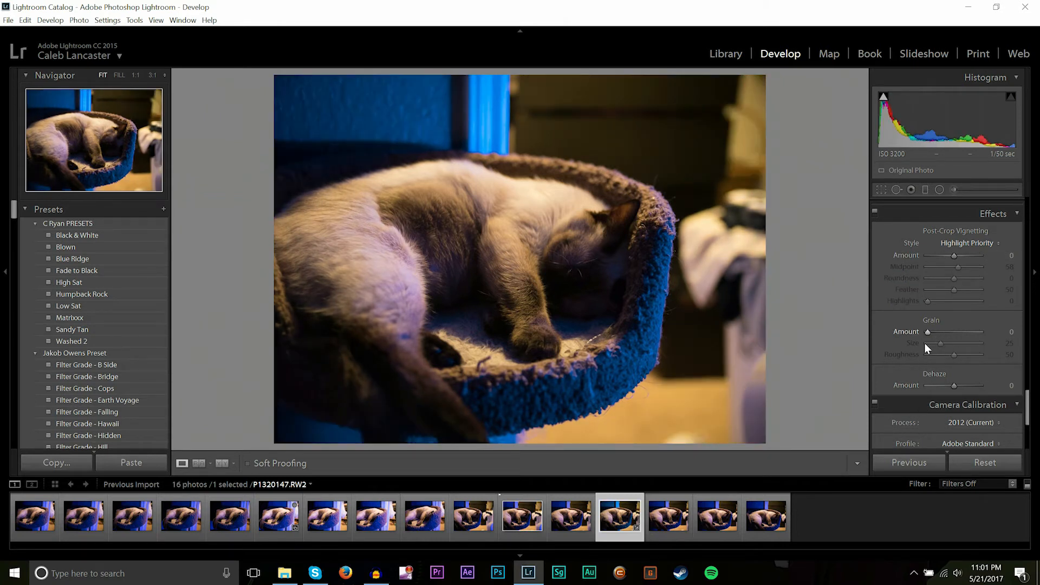
Step: Try the Grain Amount at 23, inspect the cat bed up close, and reset the grain to its default
{"action": "left_click", "coordinate": [578, 315]}
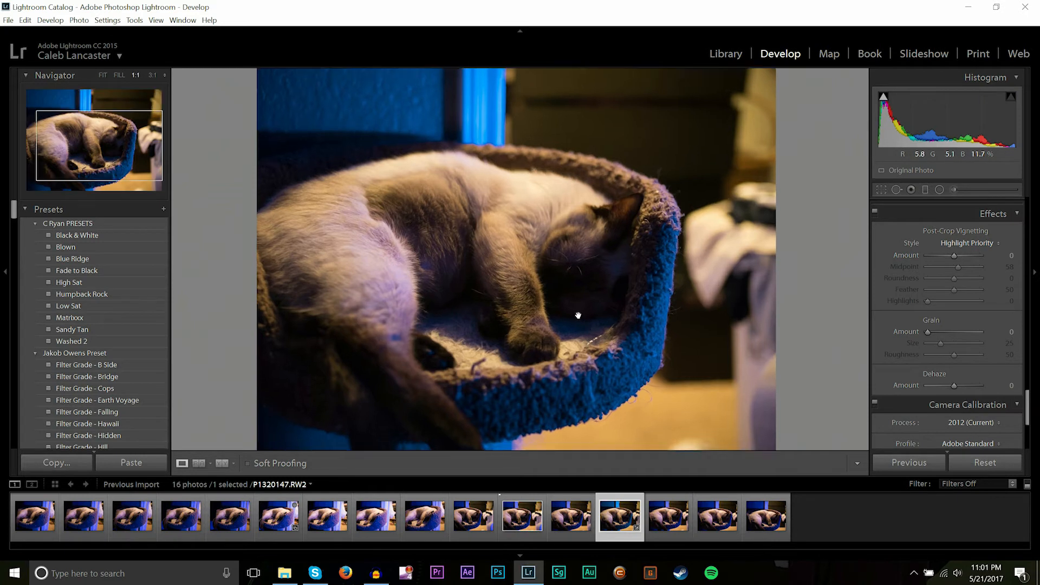
{"action": "left_click_drag", "start_coordinate": [578, 315], "coordinate": [612, 339]}
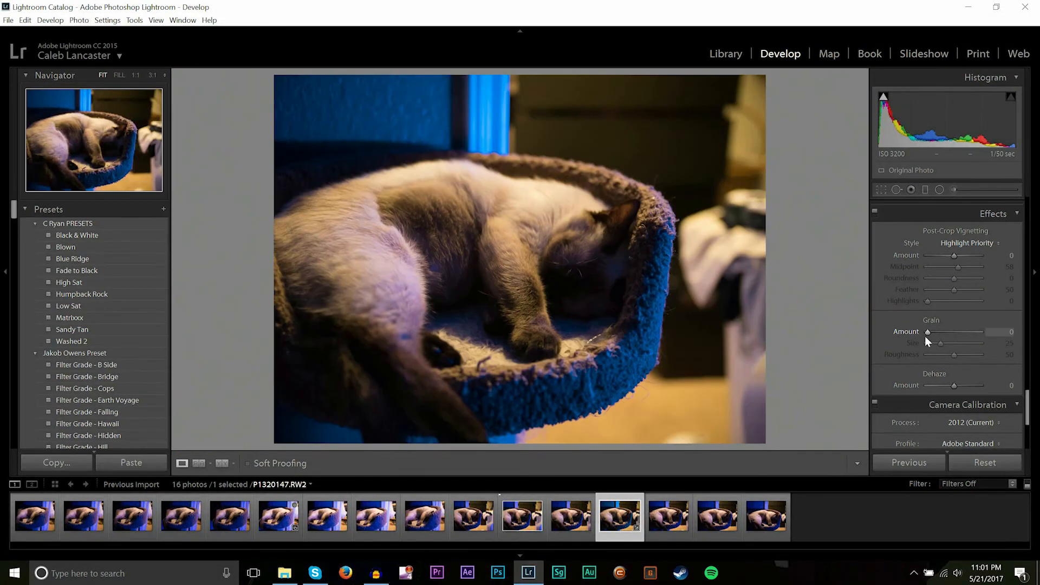
{"action": "left_click_drag", "start_coordinate": [928, 333], "coordinate": [941, 332]}
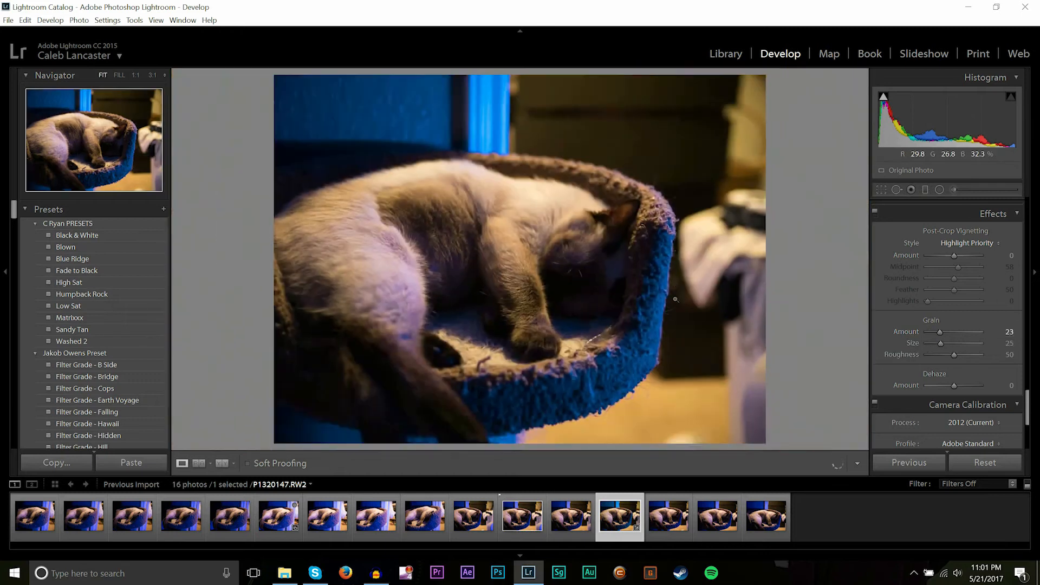
{"action": "left_click", "coordinate": [674, 364]}
{"action": "left_click_drag", "start_coordinate": [674, 365], "coordinate": [662, 292]}
{"action": "double_click", "coordinate": [942, 337]}
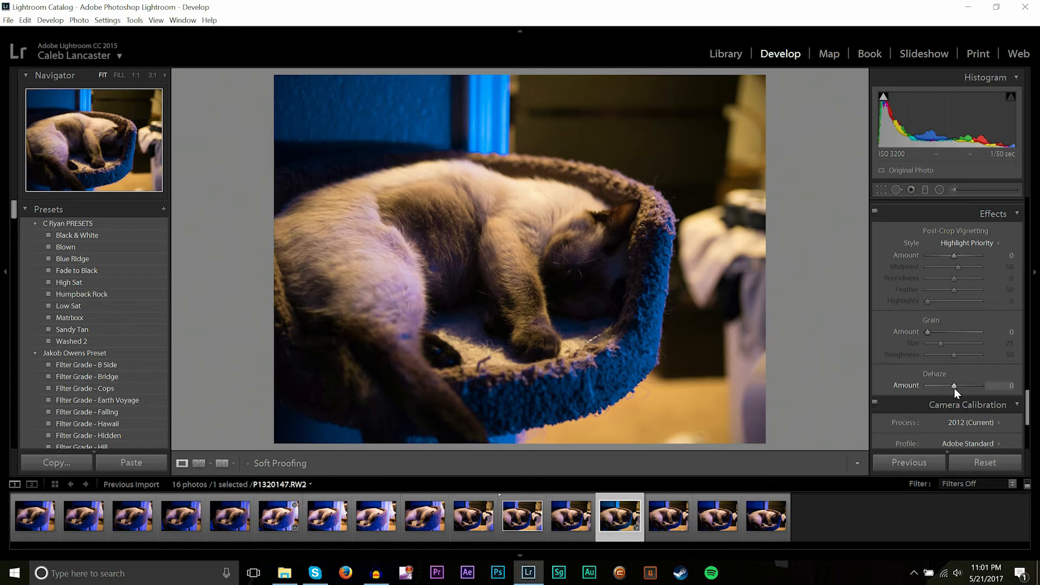
Step: Try the Dehaze Amount at -35 and at -100, resetting it to its default each time
{"action": "mouse_move", "coordinate": [953, 388]}
{"action": "left_mouse_down"}
{"action": "mouse_move", "coordinate": [991, 388]}
{"action": "mouse_move", "coordinate": [936, 382]}
{"action": "mouse_move", "coordinate": [963, 388]}
{"action": "mouse_move", "coordinate": [919, 412]}
{"action": "mouse_move", "coordinate": [944, 392]}
{"action": "left_mouse_up"}
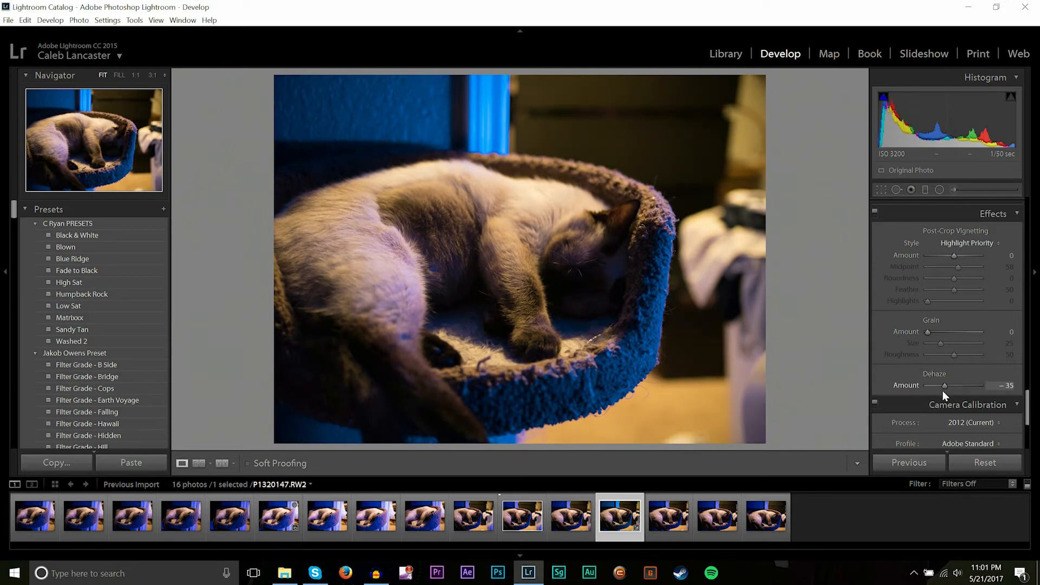
{"action": "double_click", "coordinate": [940, 390]}
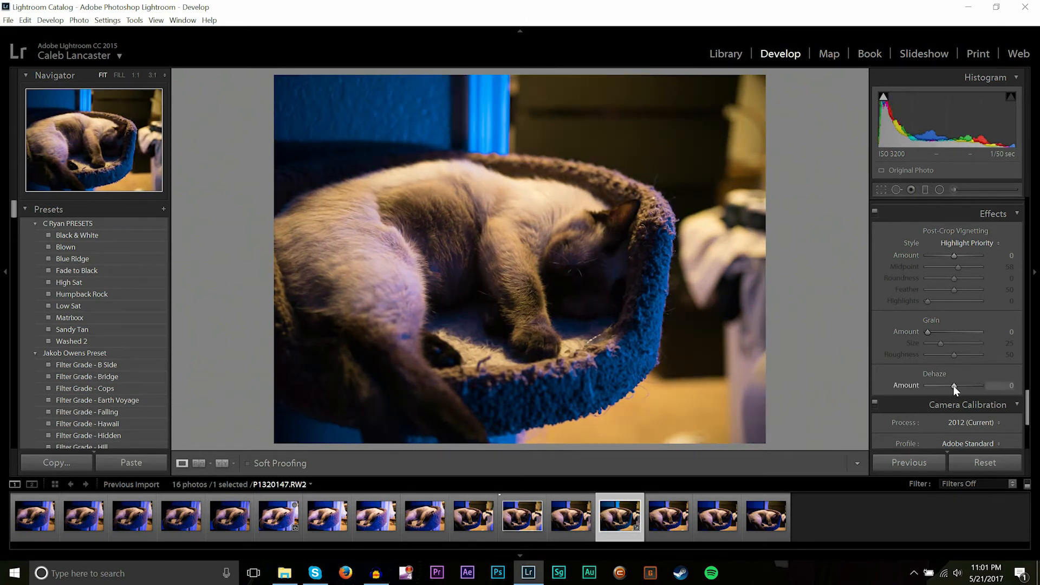
{"action": "left_click_drag", "start_coordinate": [954, 386], "coordinate": [912, 383]}
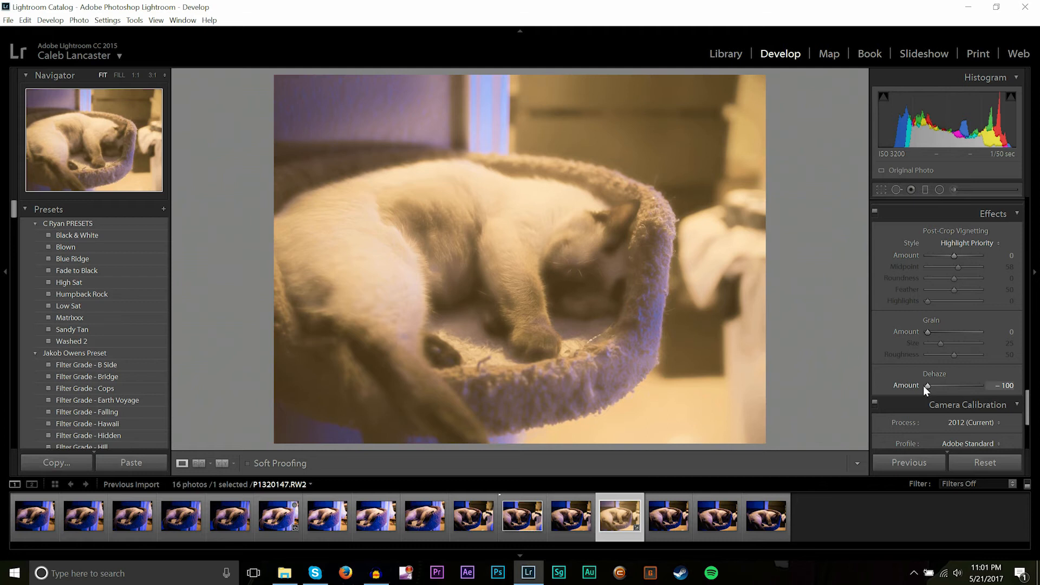
{"action": "mouse_move", "coordinate": [930, 386]}
{"action": "left_mouse_down"}
{"action": "mouse_move", "coordinate": [984, 386]}
{"action": "mouse_move", "coordinate": [939, 388]}
{"action": "left_mouse_up"}
{"action": "double_click", "coordinate": [979, 386]}
{"action": "double_click", "coordinate": [938, 388]}
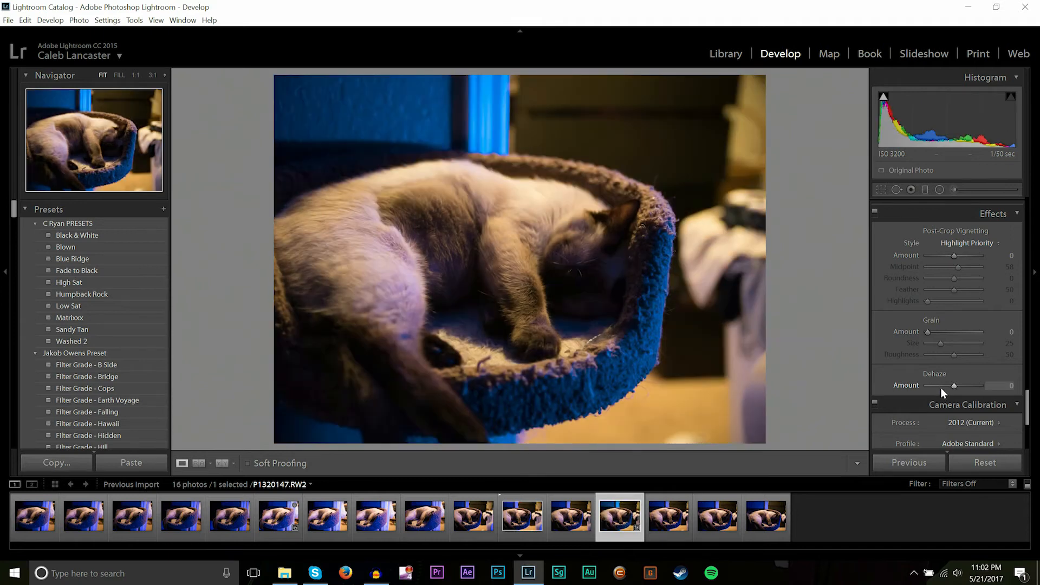
Step: Try the Camera Calibration Shadows Tint at +72 and the Blue Primary Hue at -29, and reset both to their defaults
{"action": "scroll", "coordinate": [1019, 388], "scroll_direction": "down", "scroll_amount": 5}
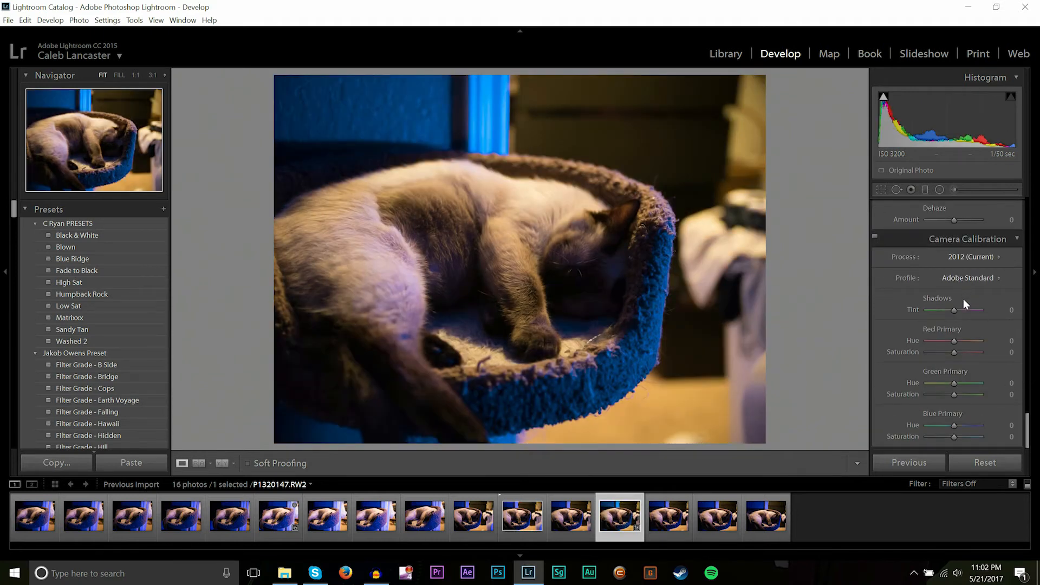
{"action": "left_click_drag", "start_coordinate": [954, 309], "coordinate": [1002, 311]}
{"action": "left_click", "coordinate": [972, 313]}
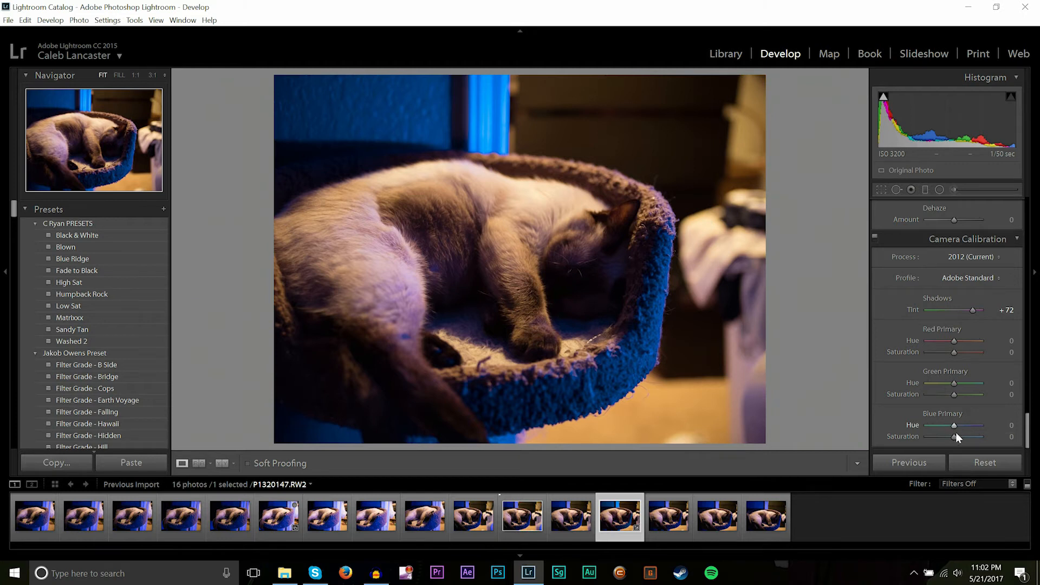
{"action": "left_click_drag", "start_coordinate": [954, 425], "coordinate": [933, 425]}
{"action": "double_click", "coordinate": [933, 424]}
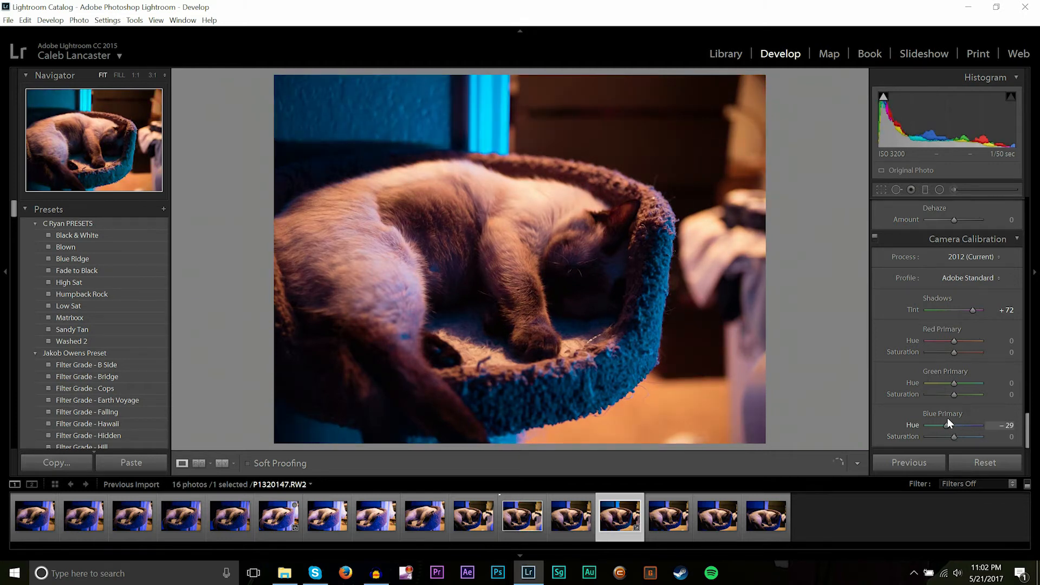
{"action": "left_click_drag", "start_coordinate": [972, 310], "coordinate": [965, 311]}
{"action": "double_click", "coordinate": [964, 310]}
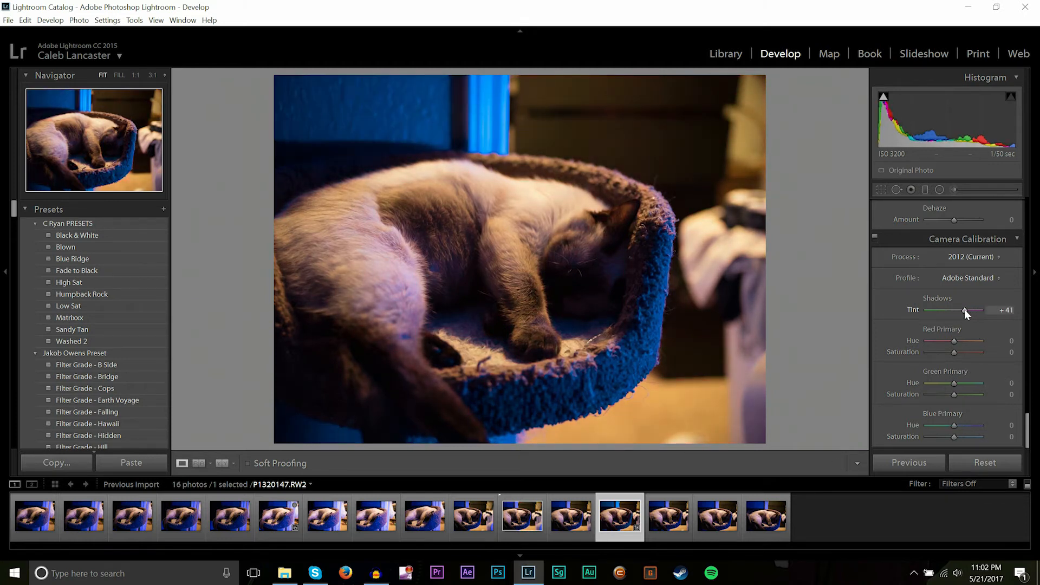
{"action": "left_click_drag", "start_coordinate": [1027, 448], "coordinate": [1028, 205]}
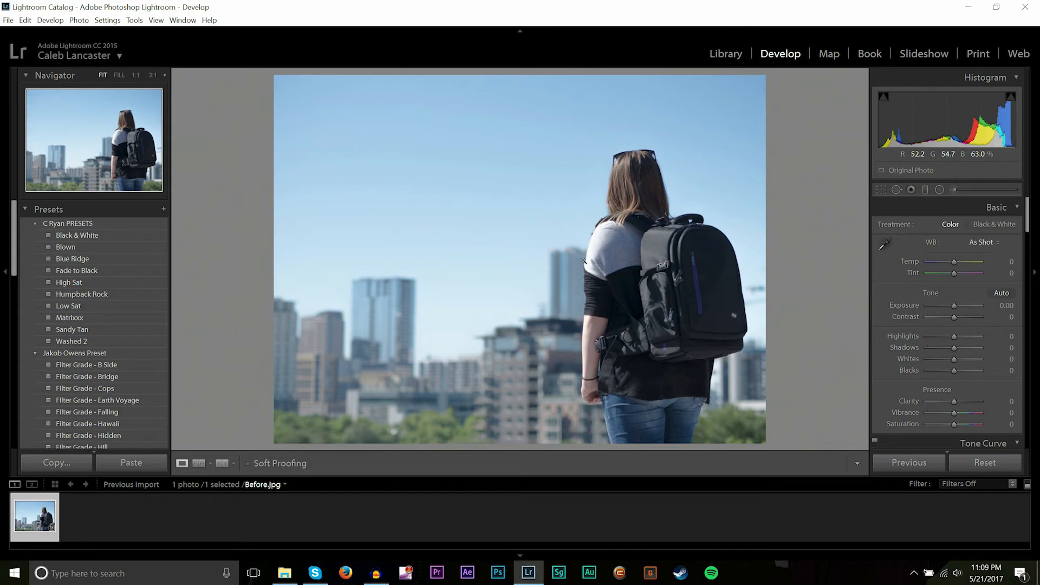
Step: Examine the unedited skyline photo Before.jpg, zooming to 1:1 on the sky and buildings and back to the full view
{"action": "left_click_drag", "start_coordinate": [599, 265], "coordinate": [471, 195]}
{"action": "left_click", "coordinate": [517, 252]}
{"action": "left_click_drag", "start_coordinate": [653, 297], "coordinate": [599, 282]}
{"action": "left_click", "coordinate": [458, 336]}
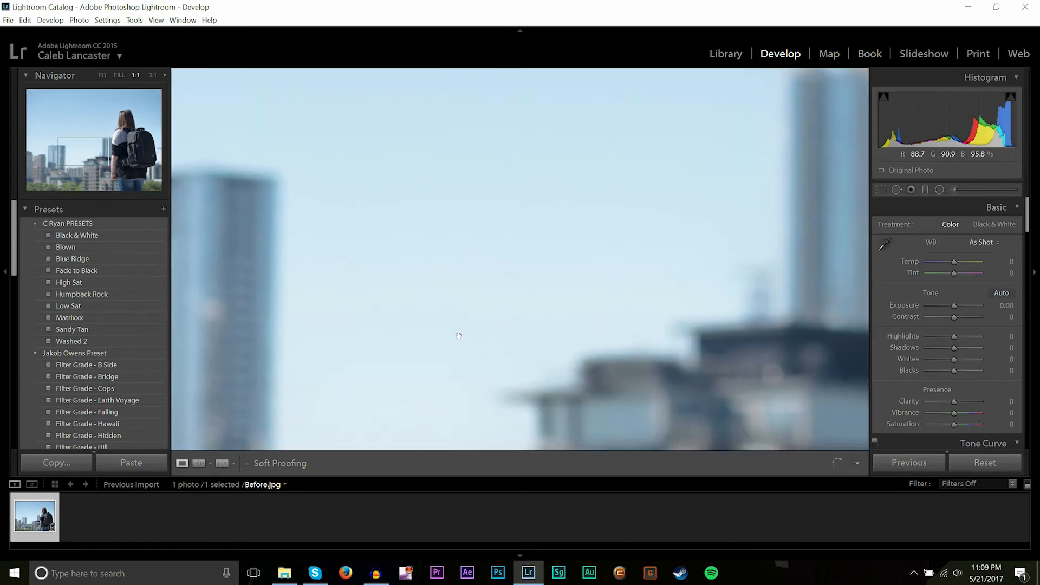
{"action": "left_click", "coordinate": [458, 336]}
{"action": "left_click", "coordinate": [459, 336]}
{"action": "left_click", "coordinate": [459, 337]}
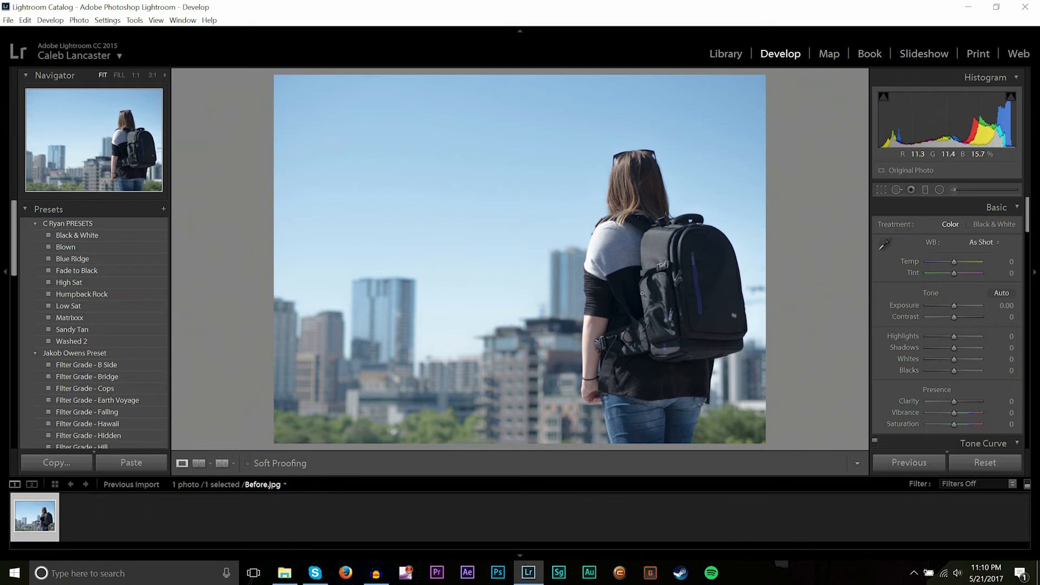
{"action": "left_click", "coordinate": [519, 305]}
{"action": "left_click", "coordinate": [519, 305]}
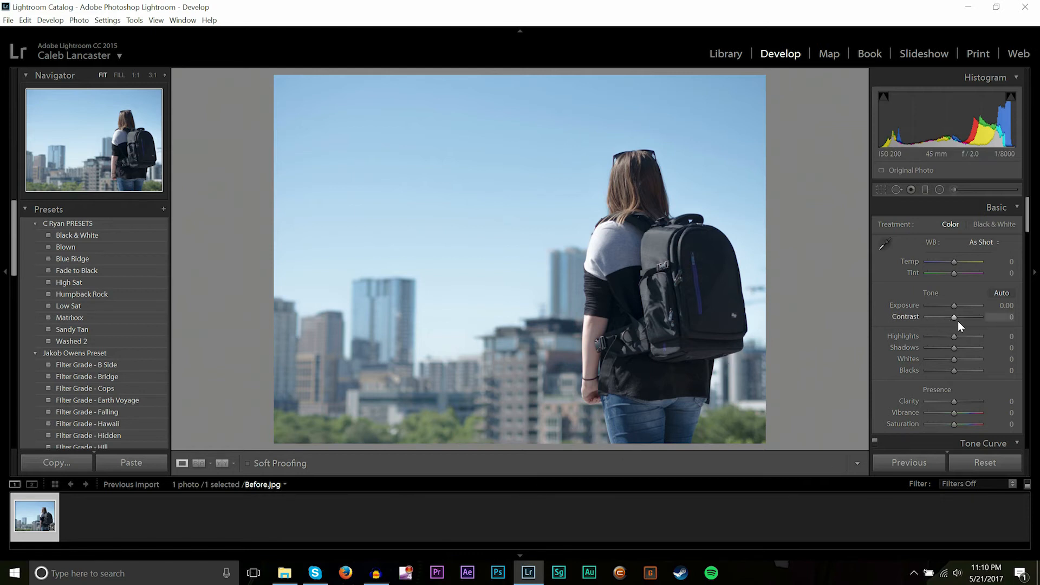
Step: Set the Contrast of Before.jpg to +52 after comparing a boosted contrast with the default
{"action": "left_click_drag", "start_coordinate": [955, 320], "coordinate": [968, 321]}
{"action": "left_click_drag", "start_coordinate": [509, 219], "coordinate": [729, 335]}
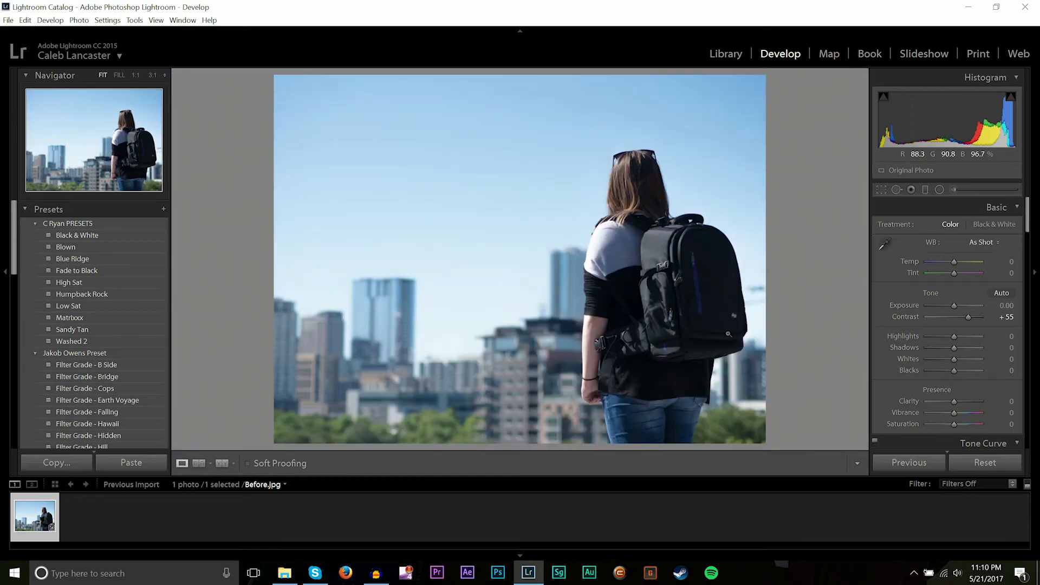
{"action": "double_click", "coordinate": [969, 316]}
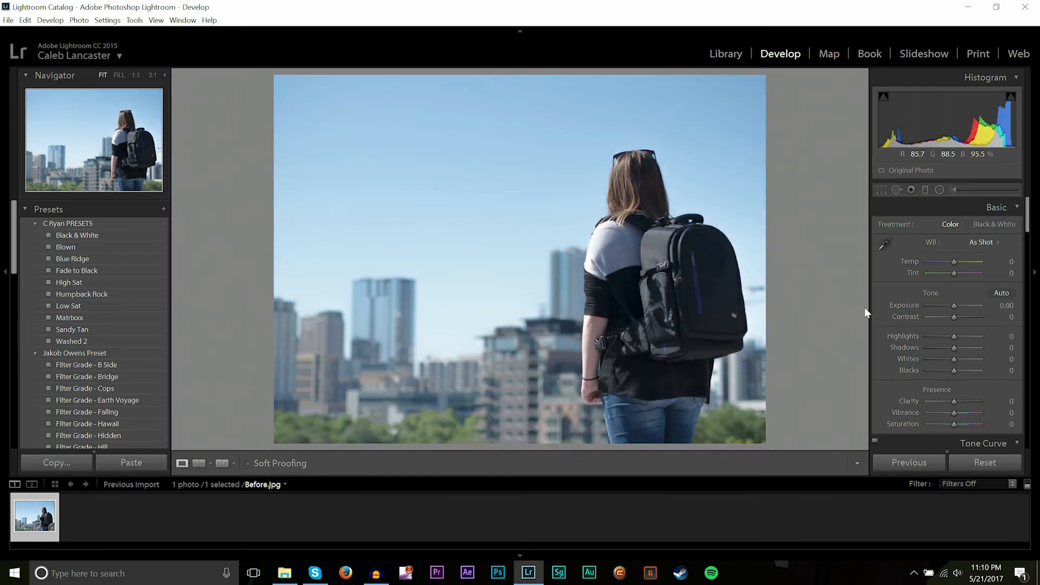
{"action": "left_click_drag", "start_coordinate": [957, 319], "coordinate": [974, 320]}
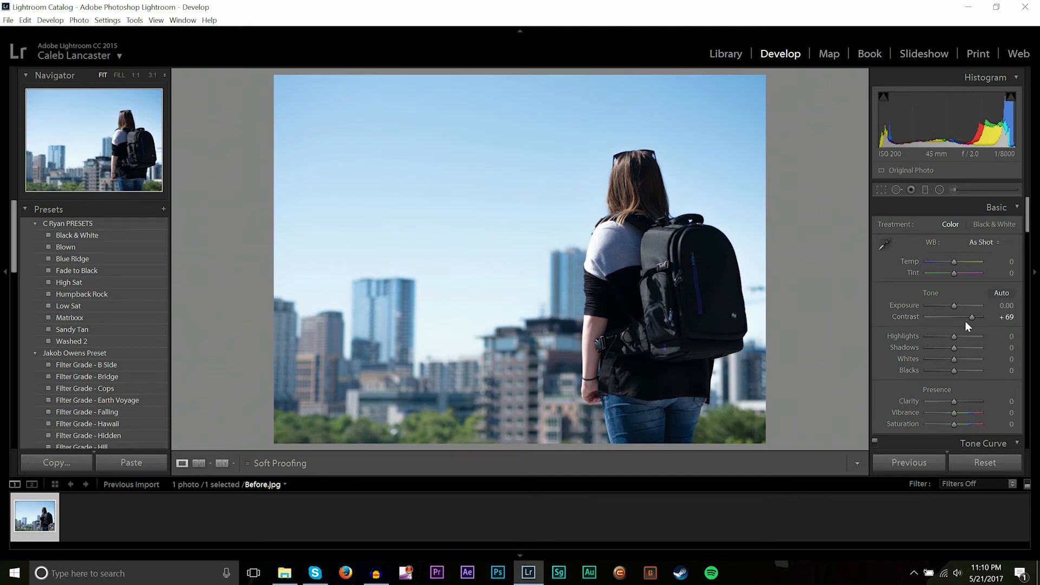
{"action": "left_click_drag", "start_coordinate": [971, 318], "coordinate": [967, 316]}
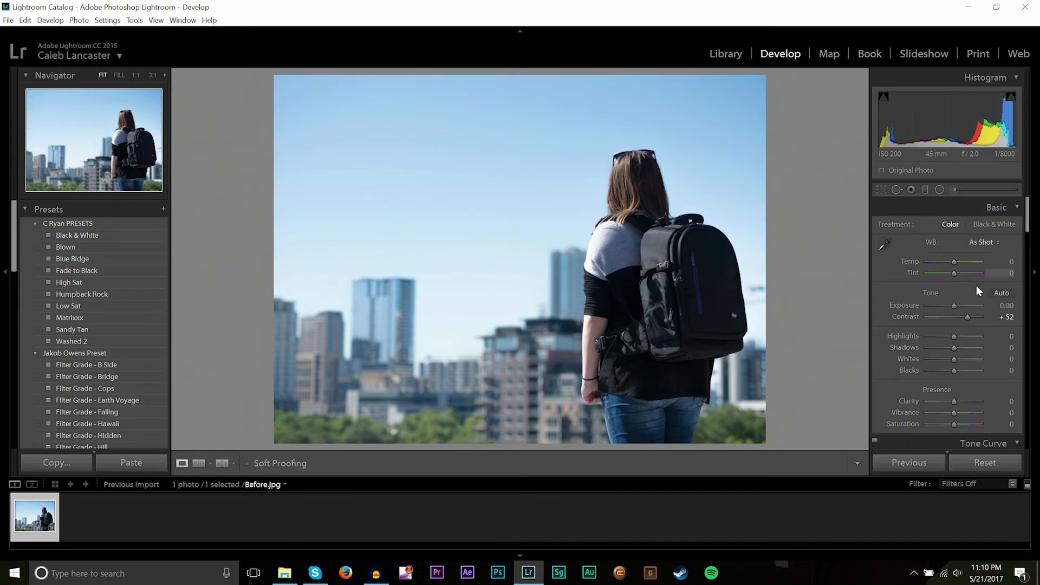
Step: Lower the Highlights to -100 and raise the Shadows to +47
{"action": "left_click_drag", "start_coordinate": [959, 333], "coordinate": [913, 336]}
{"action": "double_click", "coordinate": [904, 336]}
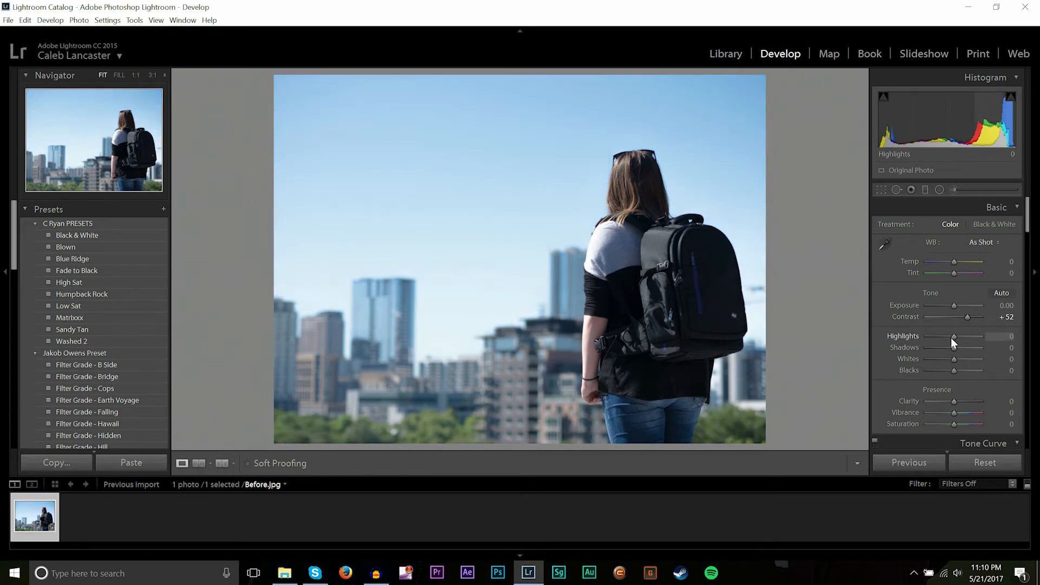
{"action": "left_click_drag", "start_coordinate": [951, 337], "coordinate": [809, 334]}
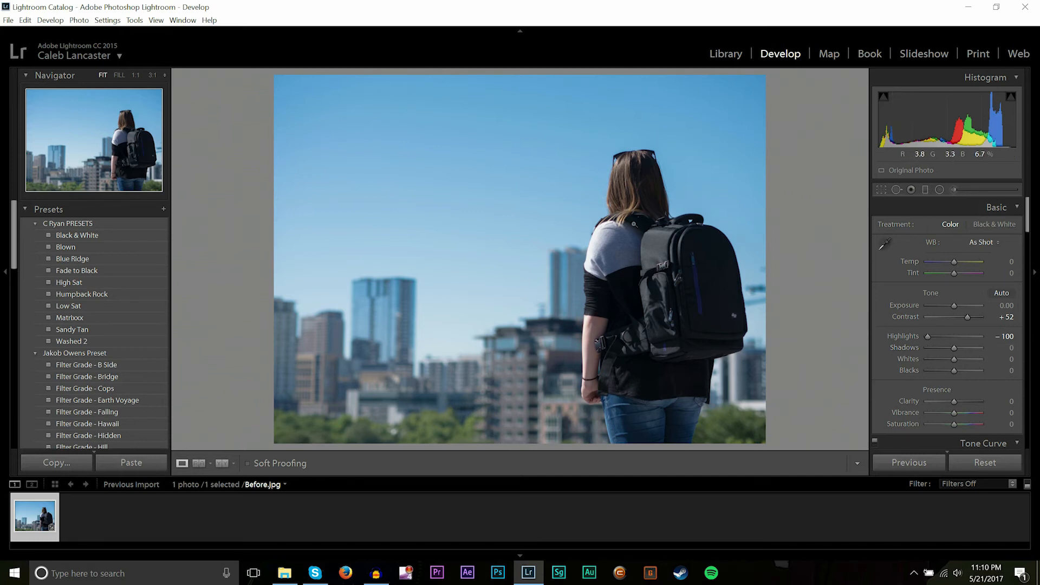
{"action": "left_click_drag", "start_coordinate": [954, 349], "coordinate": [967, 346]}
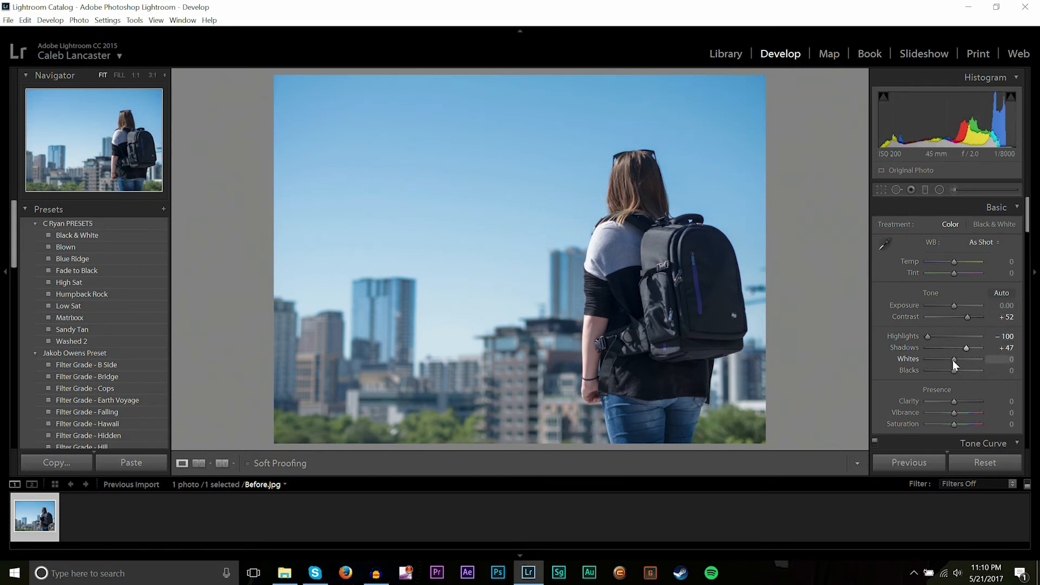
Step: Set the Whites to -100, resetting them once to compare with the default
{"action": "left_click_drag", "start_coordinate": [954, 360], "coordinate": [926, 358]}
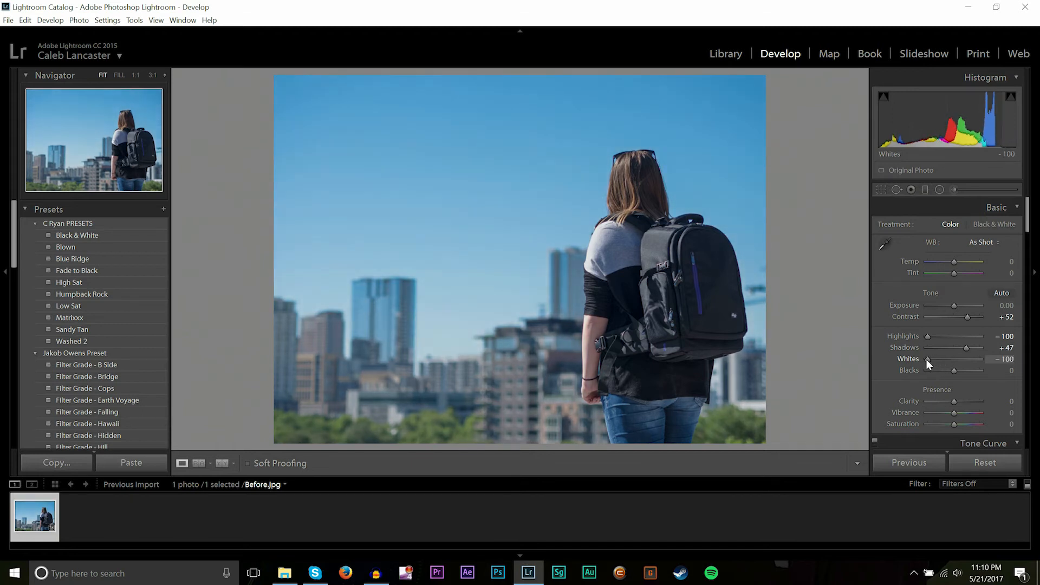
{"action": "double_click", "coordinate": [932, 360]}
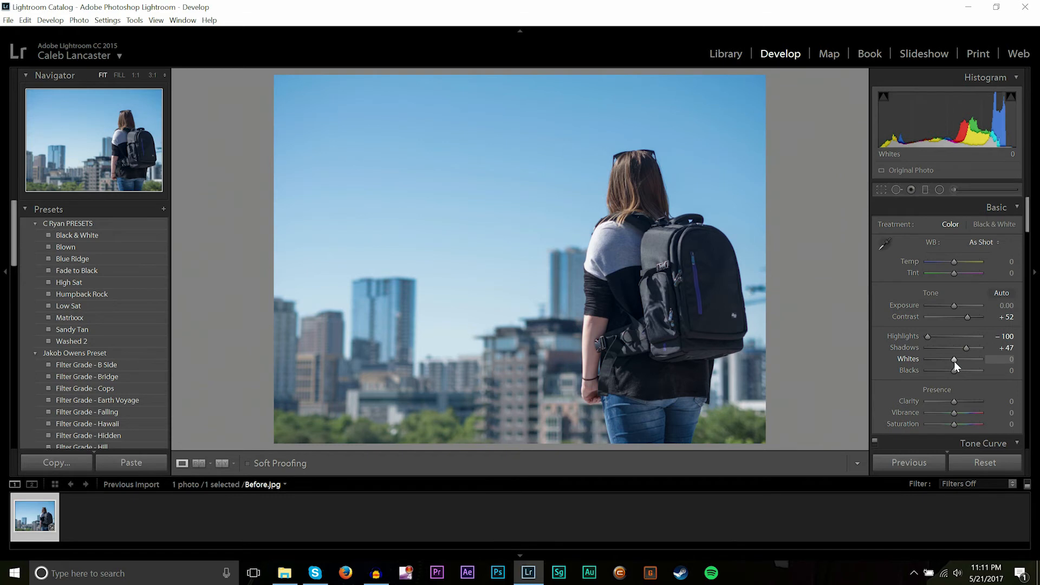
{"action": "left_click_drag", "start_coordinate": [954, 361], "coordinate": [928, 360]}
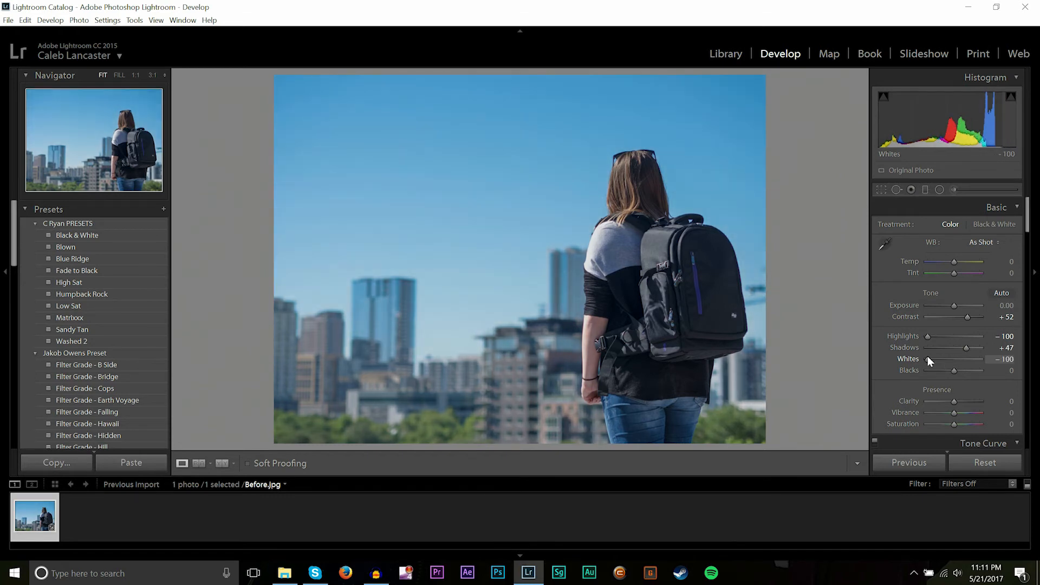
Step: Try raised Blacks and Blacks at -20, and reset them to the default
{"action": "mouse_move", "coordinate": [951, 370]}
{"action": "left_mouse_down"}
{"action": "mouse_move", "coordinate": [937, 366]}
{"action": "mouse_move", "coordinate": [986, 372]}
{"action": "mouse_move", "coordinate": [963, 372]}
{"action": "left_mouse_up"}
{"action": "double_click", "coordinate": [963, 372]}
{"action": "left_click", "coordinate": [1010, 373]}
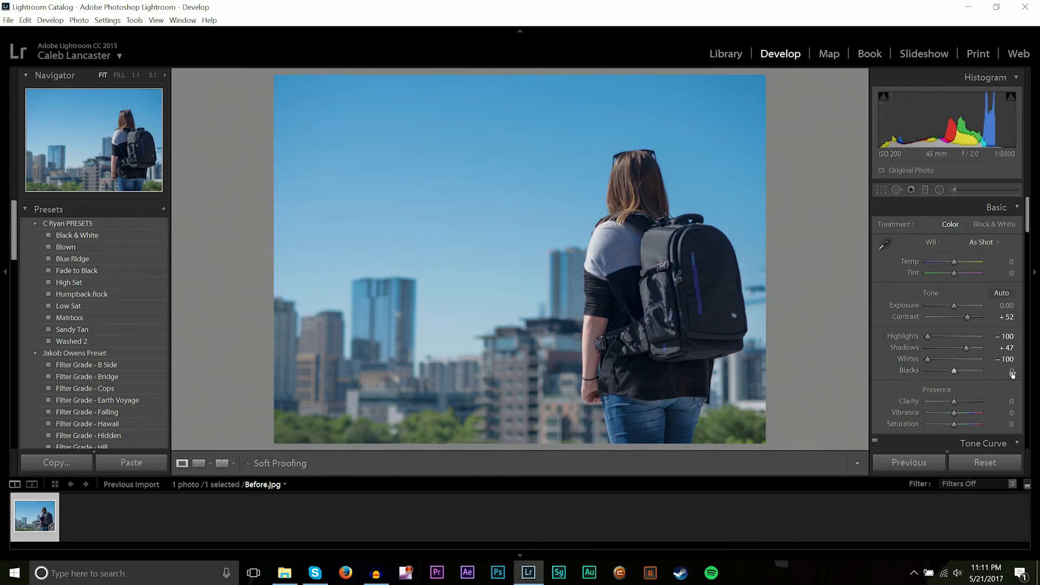
{"action": "type", "text": "-20"}
{"action": "key", "text": "Return"}
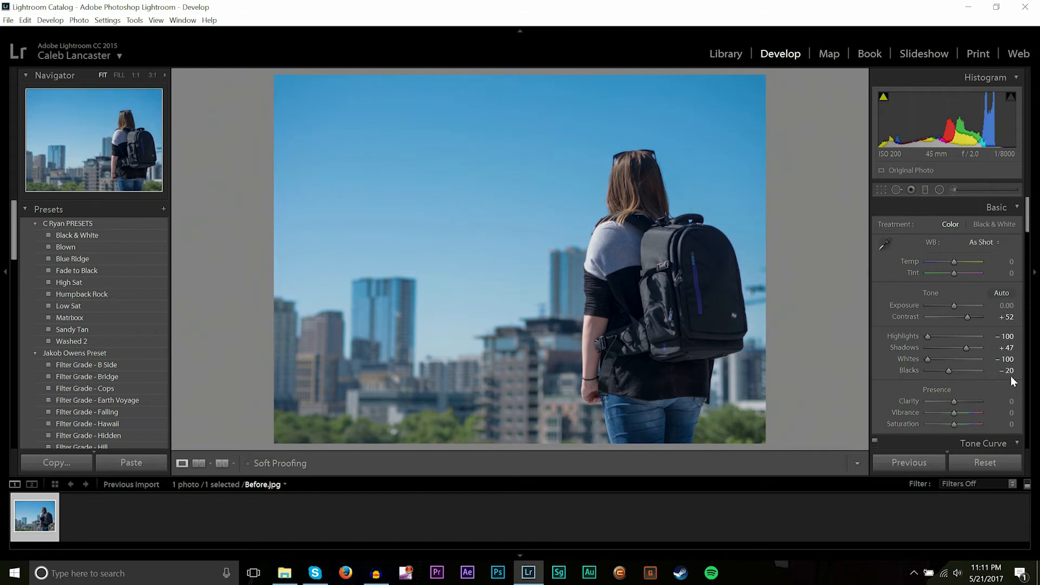
{"action": "left_click_drag", "start_coordinate": [950, 372], "coordinate": [945, 366]}
{"action": "double_click", "coordinate": [942, 369]}
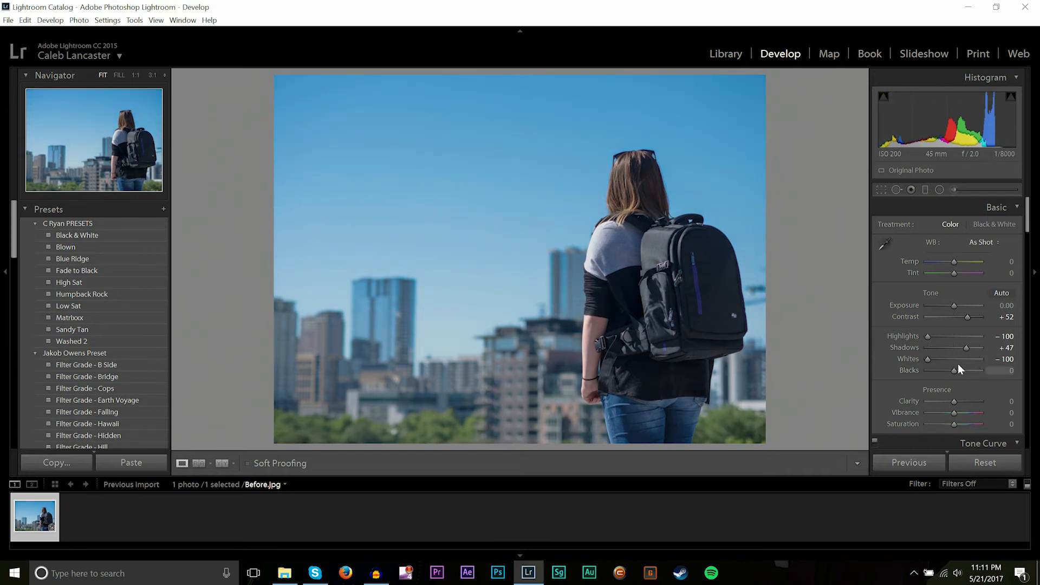
Step: Set the Blacks to -30
{"action": "left_click_drag", "start_coordinate": [954, 373], "coordinate": [947, 372]}
{"action": "left_click", "coordinate": [1006, 371]}
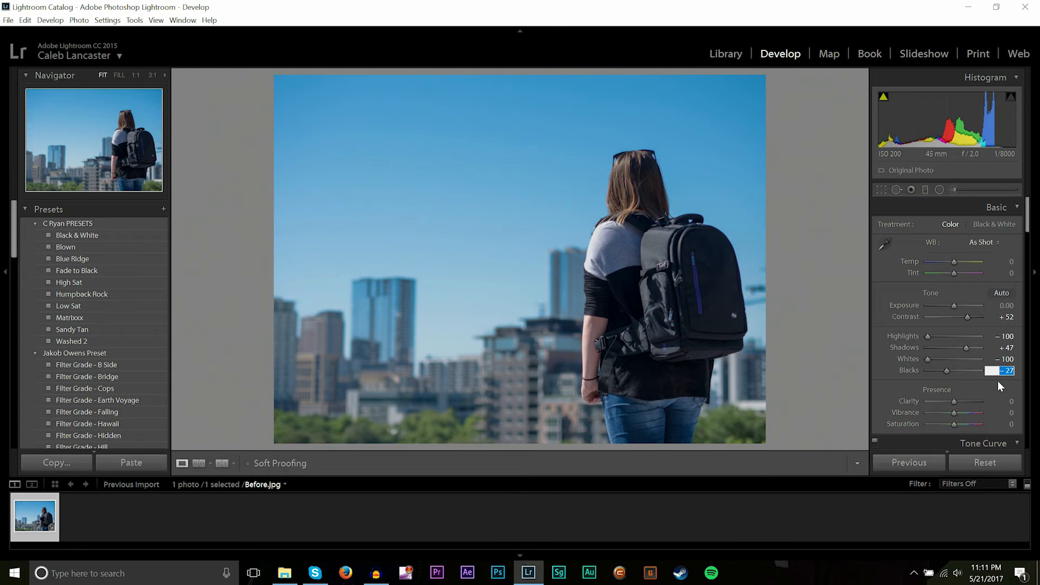
{"action": "type", "text": "-30"}
Step: Set the Vibrance to +24 and the Saturation to +7
{"action": "left_click_drag", "start_coordinate": [955, 415], "coordinate": [960, 416]}
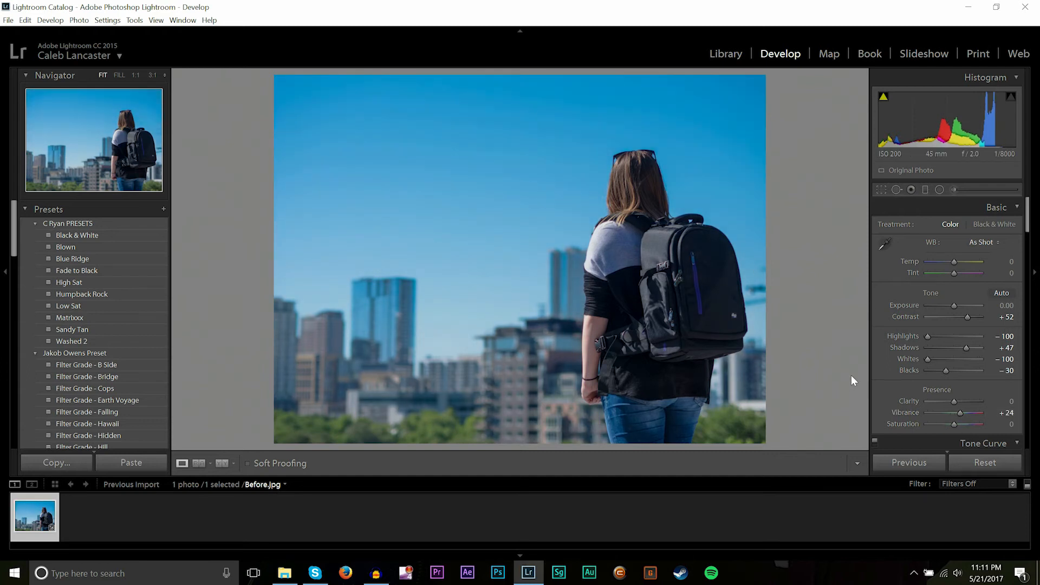
{"action": "left_click", "coordinate": [1009, 424]}
{"action": "type", "text": "7"}
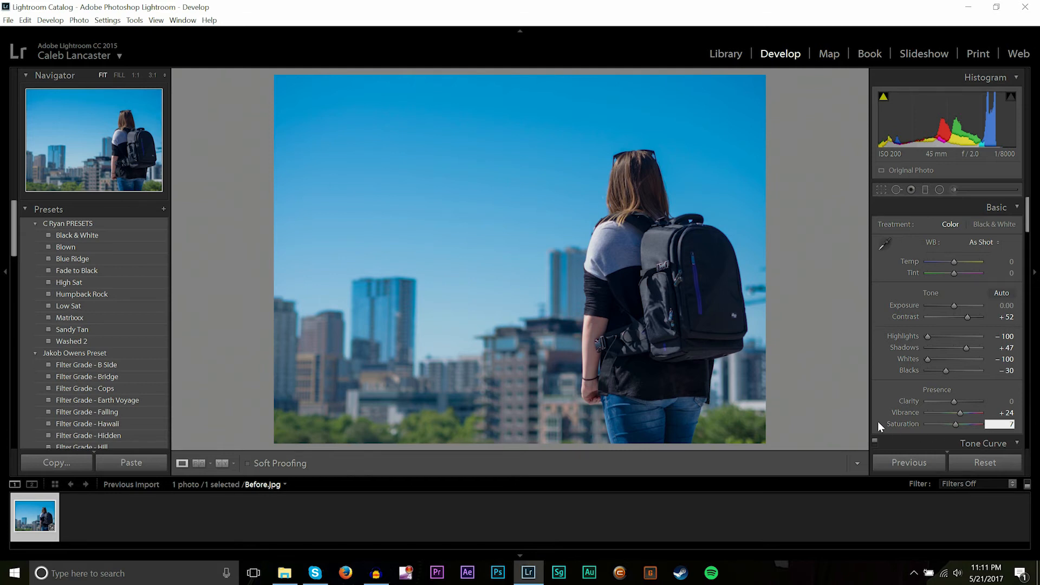
{"action": "key", "text": "Return"}
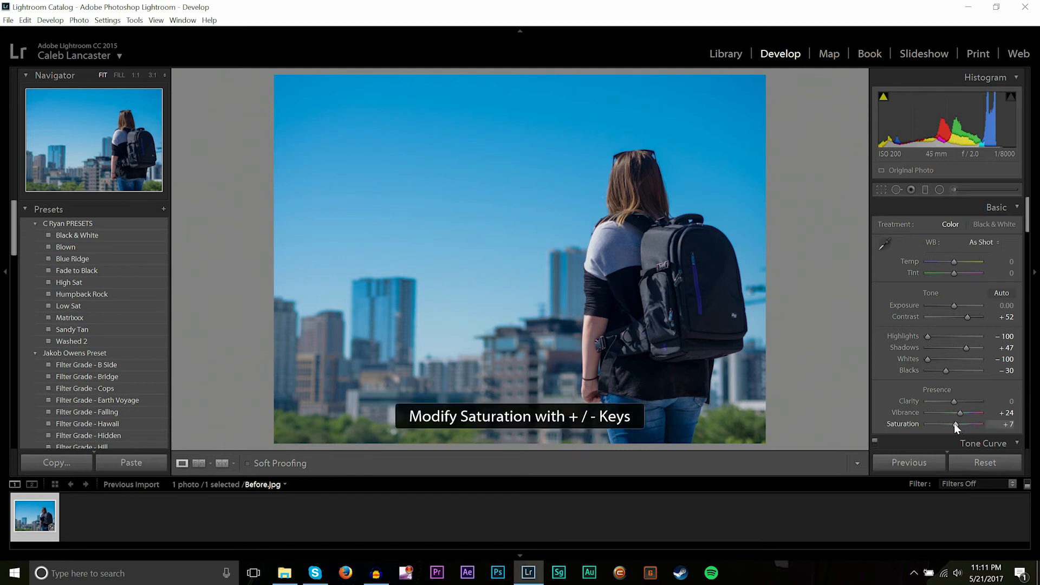
Step: Reset all adjustments on the photo to compare with the original, and undo the reset
{"action": "left_click", "coordinate": [984, 461]}
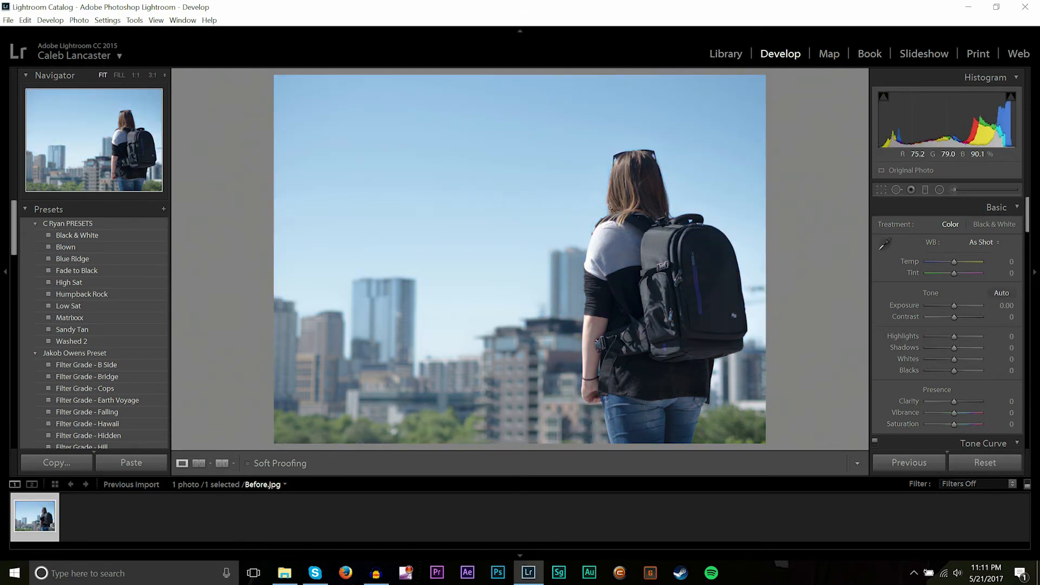
{"action": "left_click", "coordinate": [25, 20]}
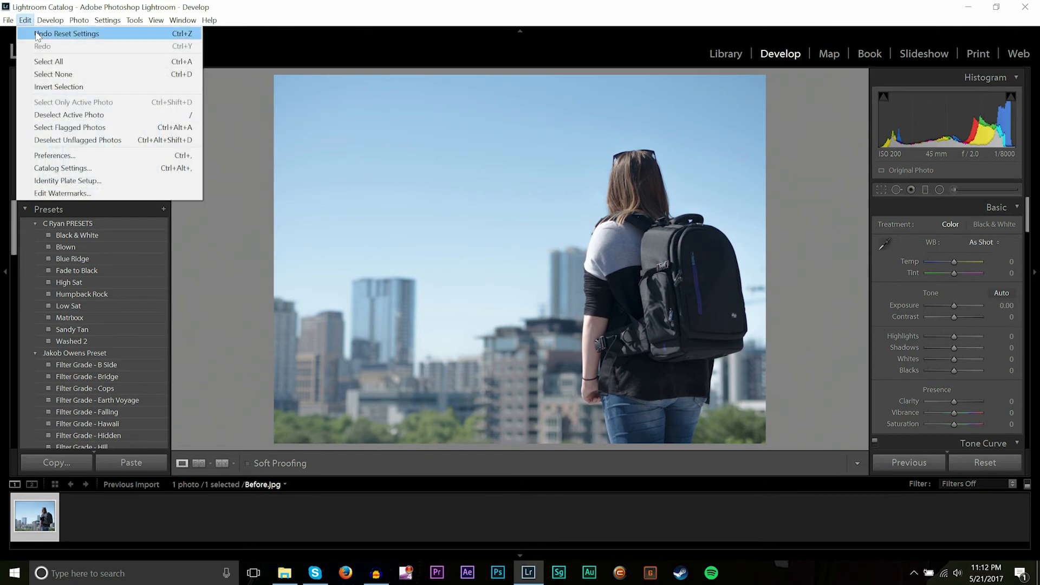
{"action": "left_click", "coordinate": [65, 34]}
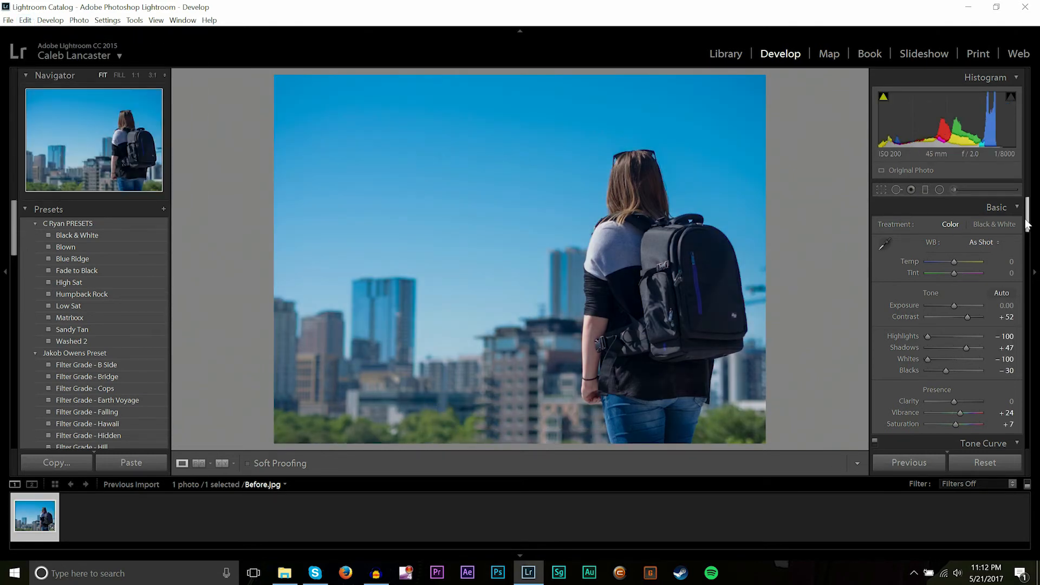
Step: Try the Tone Curve Highlights at -12 and at a raised value, and reset them to the default
{"action": "left_click_drag", "start_coordinate": [1026, 223], "coordinate": [1034, 257]}
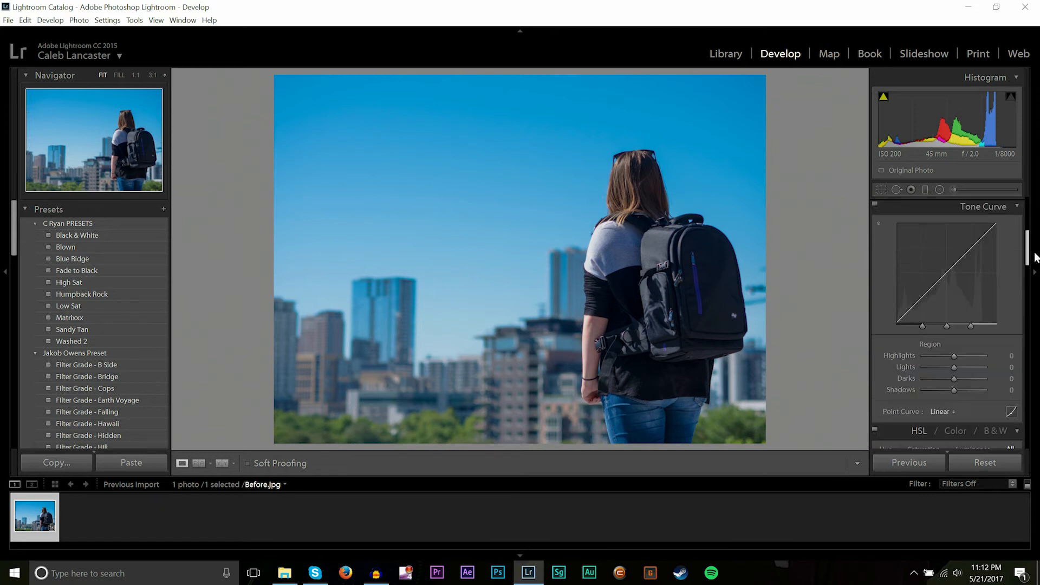
{"action": "scroll", "coordinate": [967, 359], "scroll_direction": "down", "scroll_amount": 3}
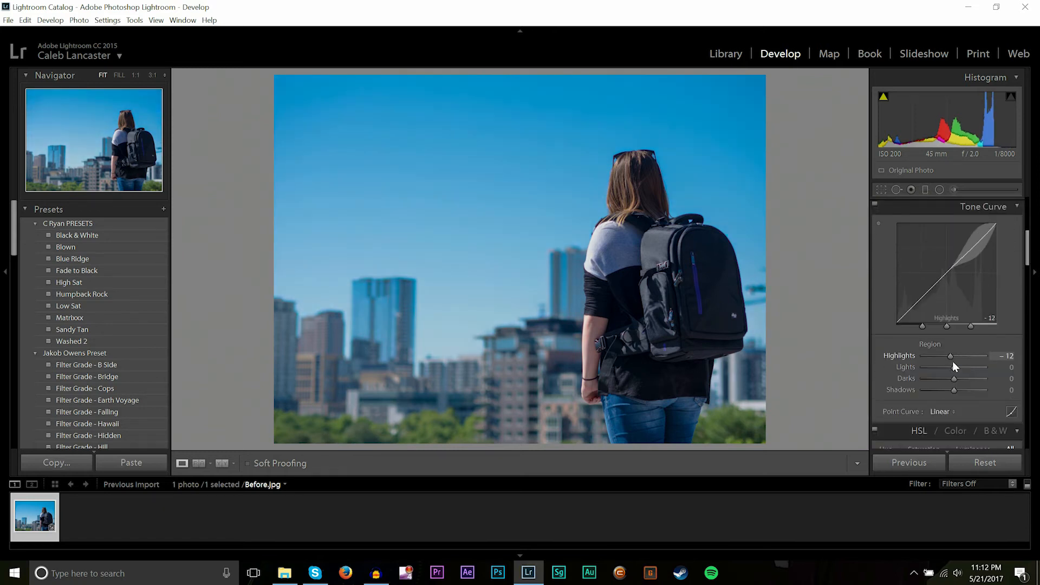
{"action": "left_click_drag", "start_coordinate": [952, 361], "coordinate": [961, 361]}
{"action": "double_click", "coordinate": [959, 355]}
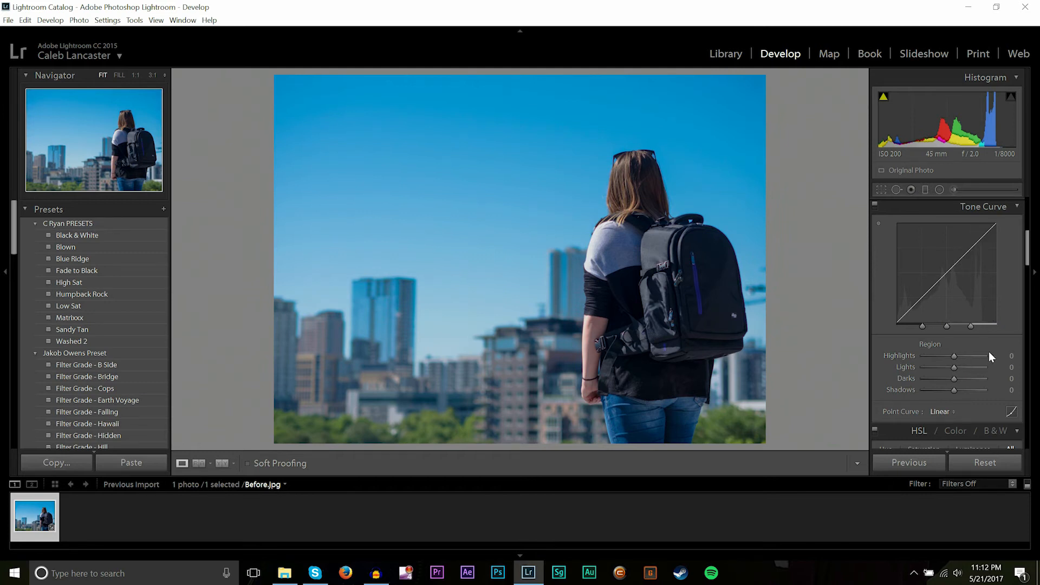
Step: Try the Tone Curve Highlights at +77, inspect the white shirt at 1:1, and reset the Highlights to the default
{"action": "scroll", "coordinate": [1016, 265], "scroll_direction": "up", "scroll_amount": 5}
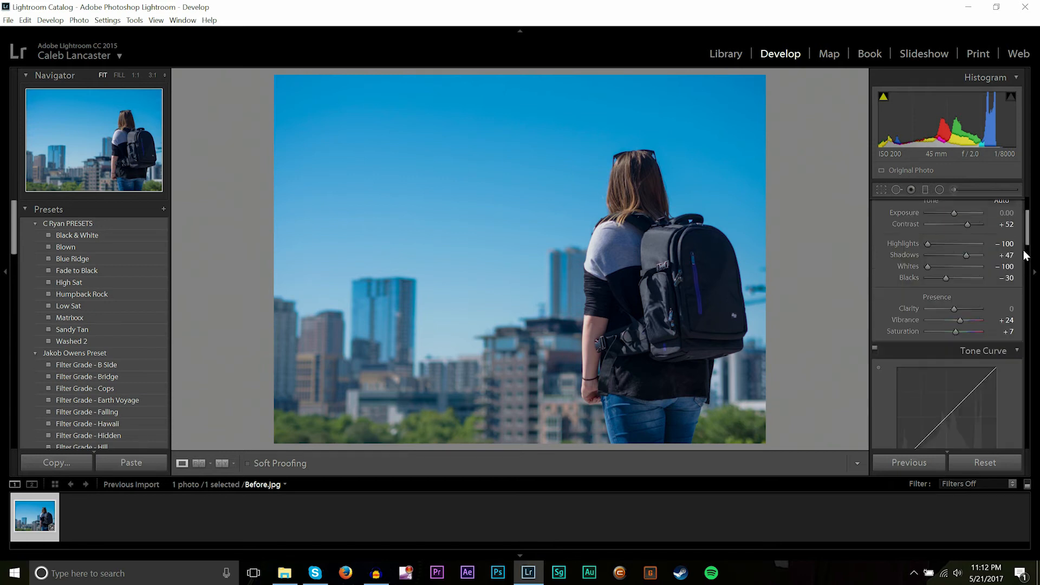
{"action": "scroll", "coordinate": [1026, 256], "scroll_direction": "down", "scroll_amount": 4}
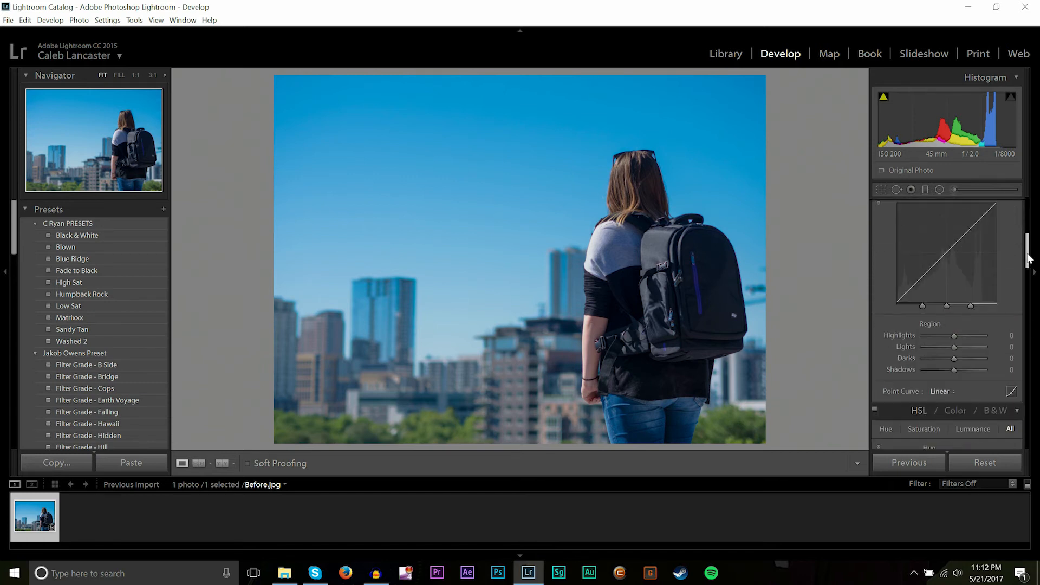
{"action": "left_click_drag", "start_coordinate": [1027, 253], "coordinate": [1027, 251]}
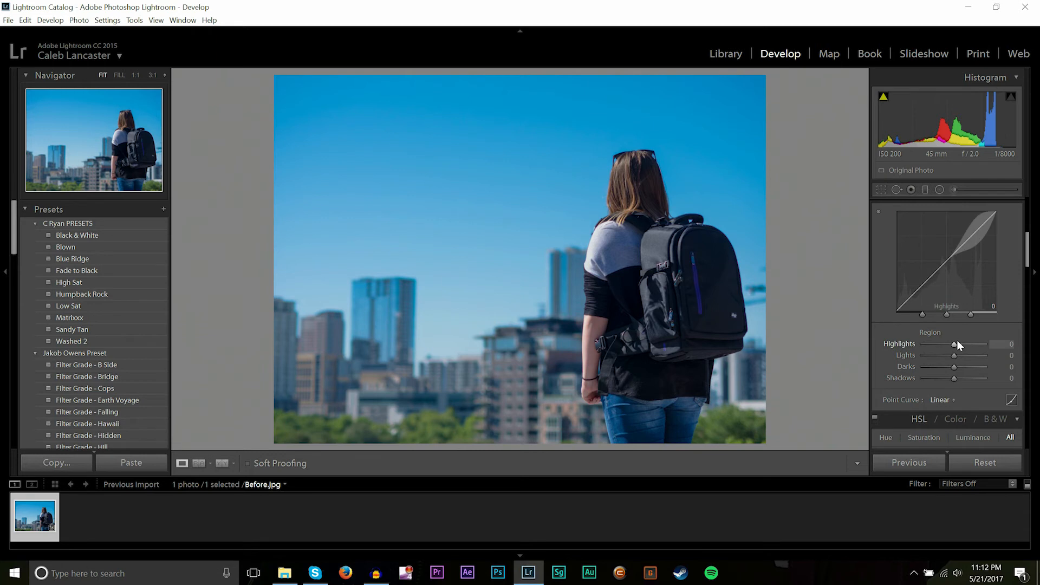
{"action": "left_click_drag", "start_coordinate": [954, 343], "coordinate": [977, 343]}
{"action": "left_click", "coordinate": [600, 235]}
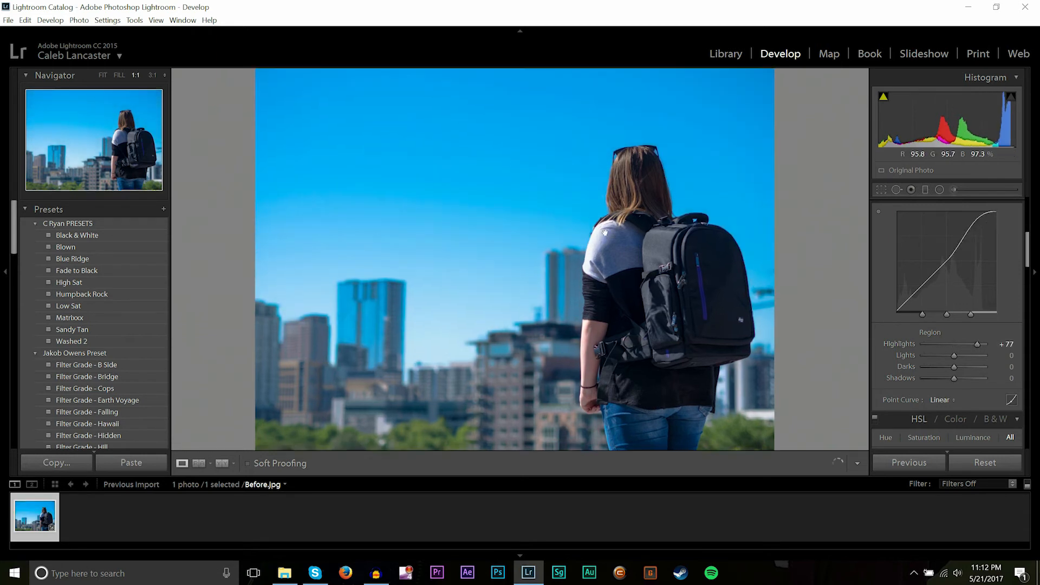
{"action": "left_click", "coordinate": [600, 236]}
{"action": "left_click_drag", "start_coordinate": [977, 344], "coordinate": [969, 344]}
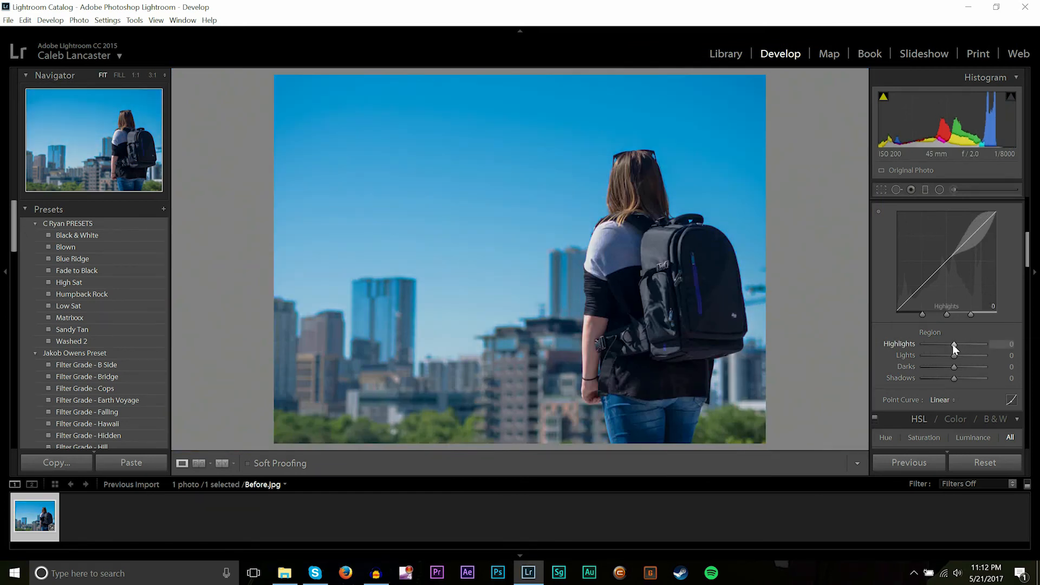
Step: Try the Tone Curve Highlights at the maximum of +100 and reset them to the default
{"action": "left_click", "coordinate": [606, 182]}
{"action": "left_click_drag", "start_coordinate": [954, 344], "coordinate": [984, 344]}
{"action": "left_click", "coordinate": [549, 222]}
{"action": "left_click", "coordinate": [549, 222]}
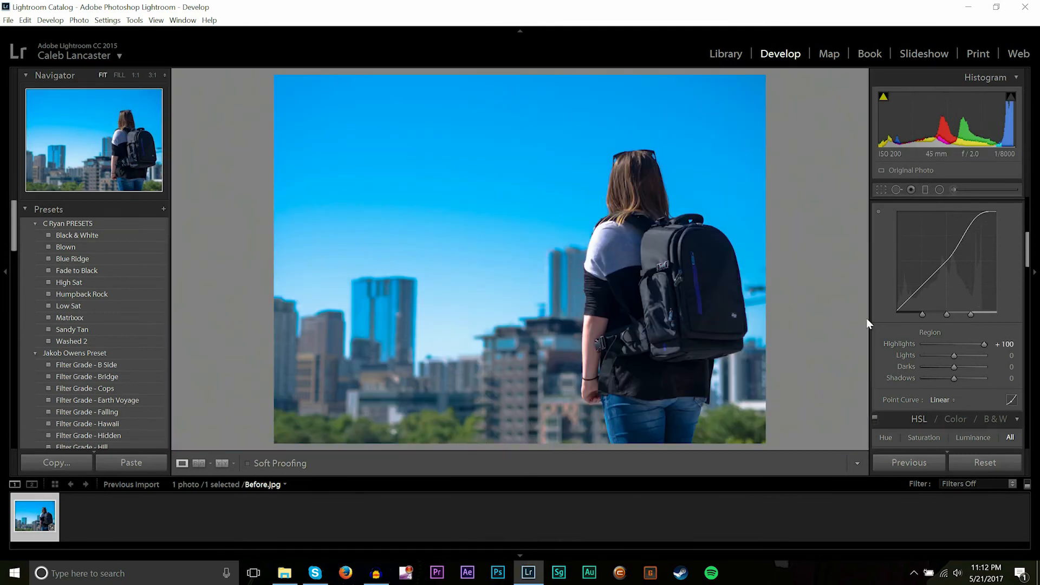
{"action": "double_click", "coordinate": [982, 344]}
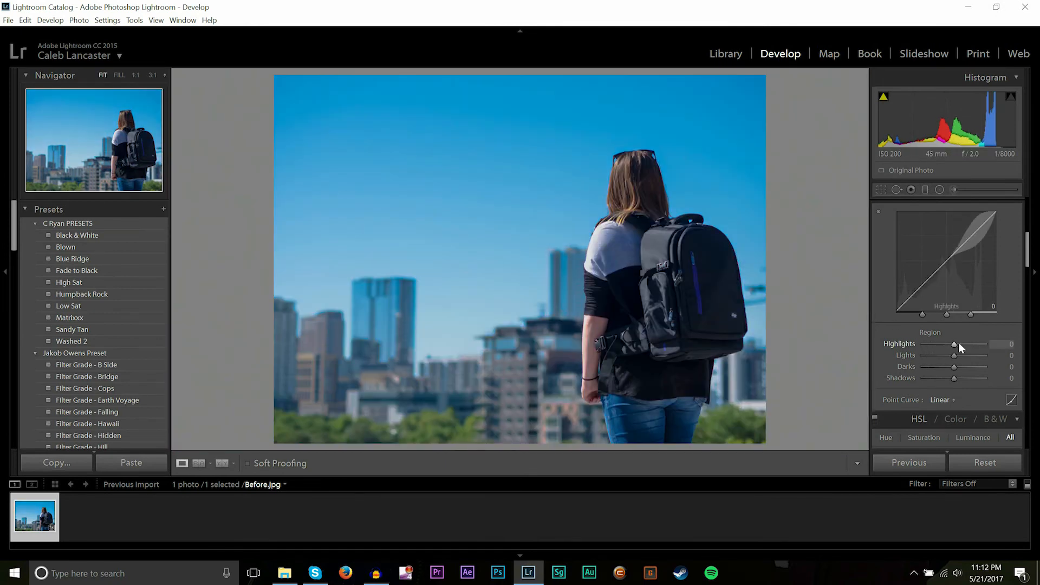
Step: Set the Tone Curve Highlights to +50 and check the photo at 1:1 before returning to the fitted view
{"action": "left_click", "coordinate": [1011, 344]}
{"action": "type", "text": "50"}
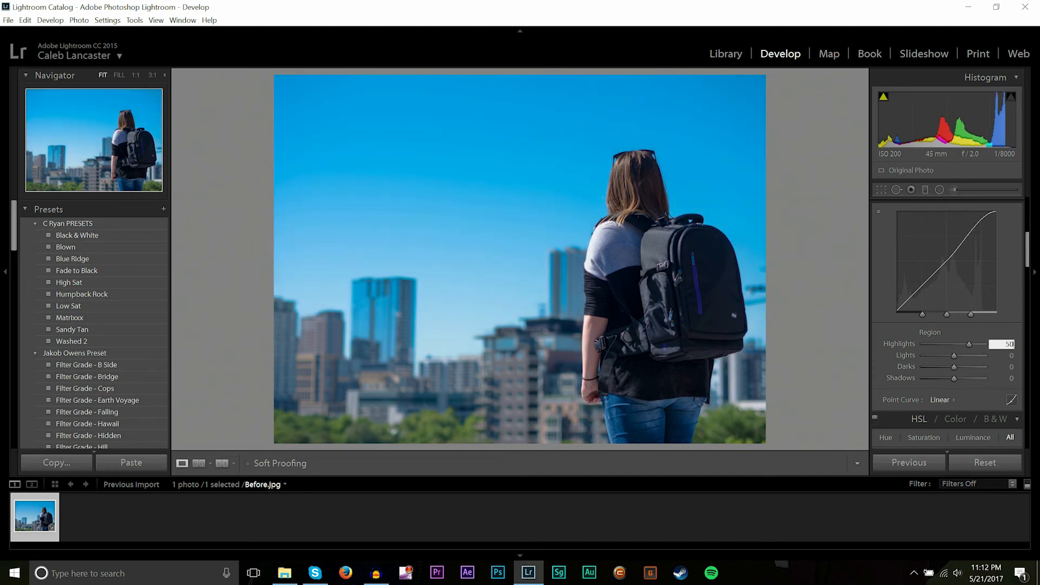
{"action": "key", "text": "Return"}
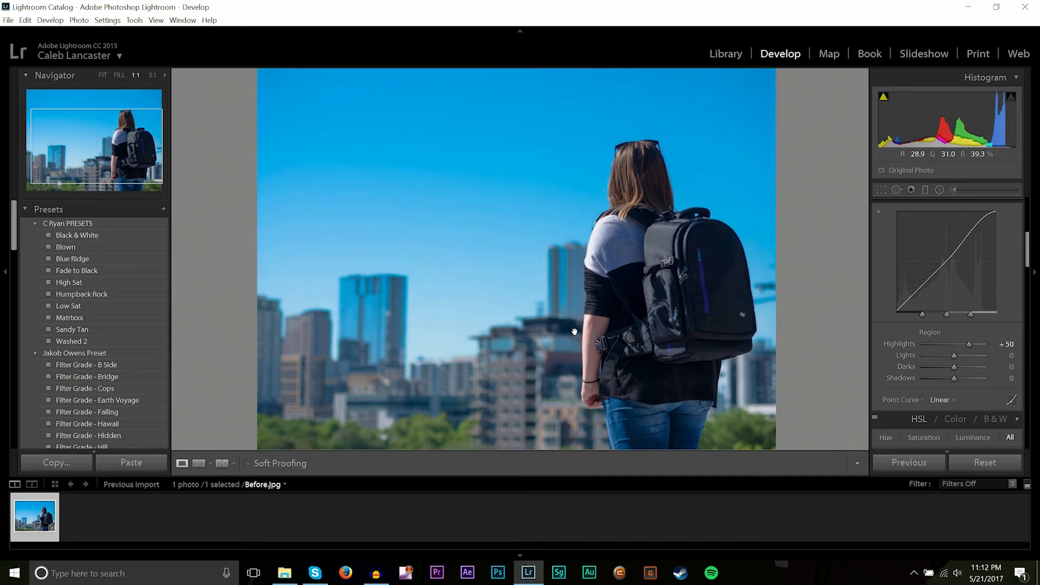
{"action": "left_click", "coordinate": [569, 339]}
{"action": "left_click", "coordinate": [568, 338]}
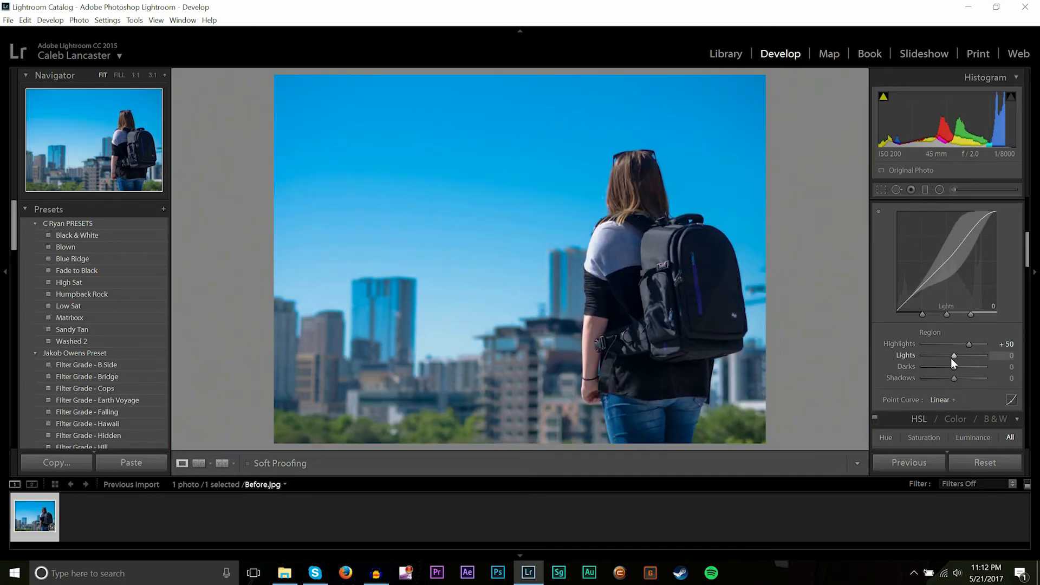
Step: Try different Tone Curve Lights and Darks values, resetting both to the default, and try the Shadows at +16
{"action": "left_click_drag", "start_coordinate": [954, 356], "coordinate": [955, 358]}
{"action": "left_click", "coordinate": [941, 355]}
{"action": "double_click", "coordinate": [938, 356]}
{"action": "left_click_drag", "start_coordinate": [952, 362], "coordinate": [960, 379]}
{"action": "double_click", "coordinate": [956, 369]}
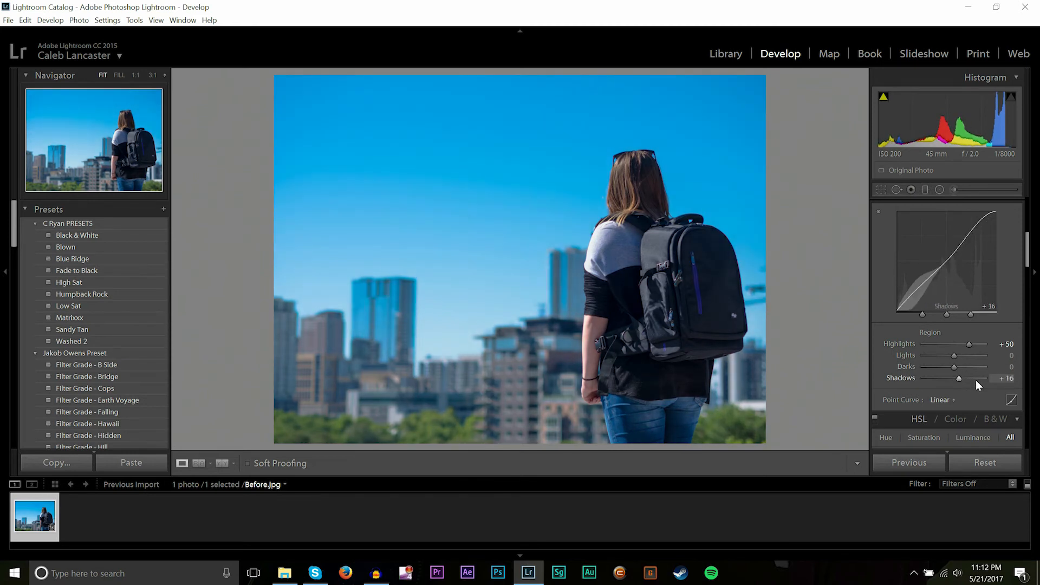
Step: Set the Tone Curve Shadows to +3, inspect the backpack, and compare with the default by resetting the Shadows and undoing the reset
{"action": "left_click", "coordinate": [1005, 379]}
{"action": "type", "text": "3"}
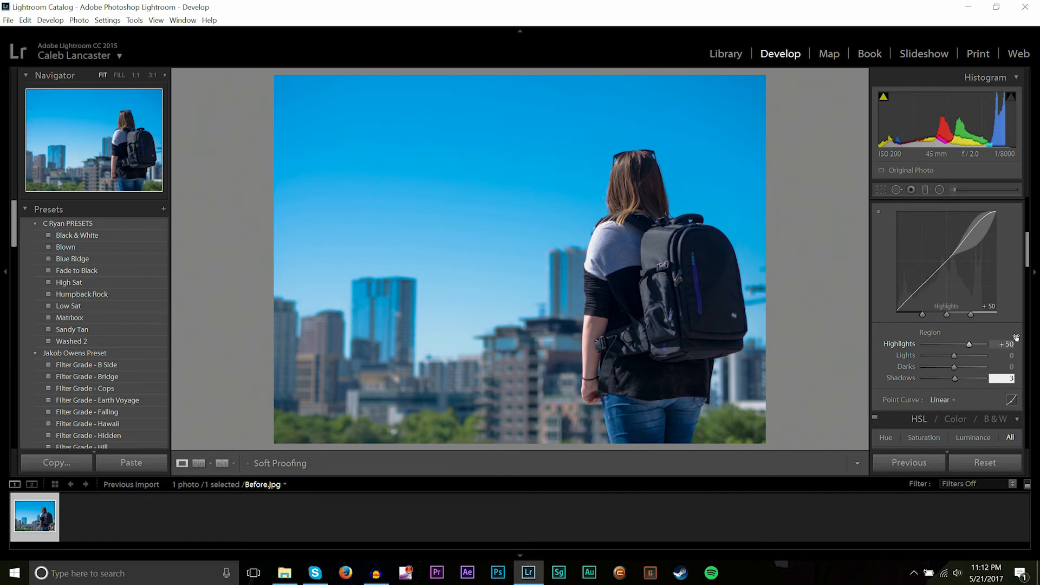
{"action": "key", "text": "Return"}
{"action": "left_click", "coordinate": [656, 292]}
{"action": "left_click_drag", "start_coordinate": [669, 339], "coordinate": [717, 265]}
{"action": "double_click", "coordinate": [956, 378]}
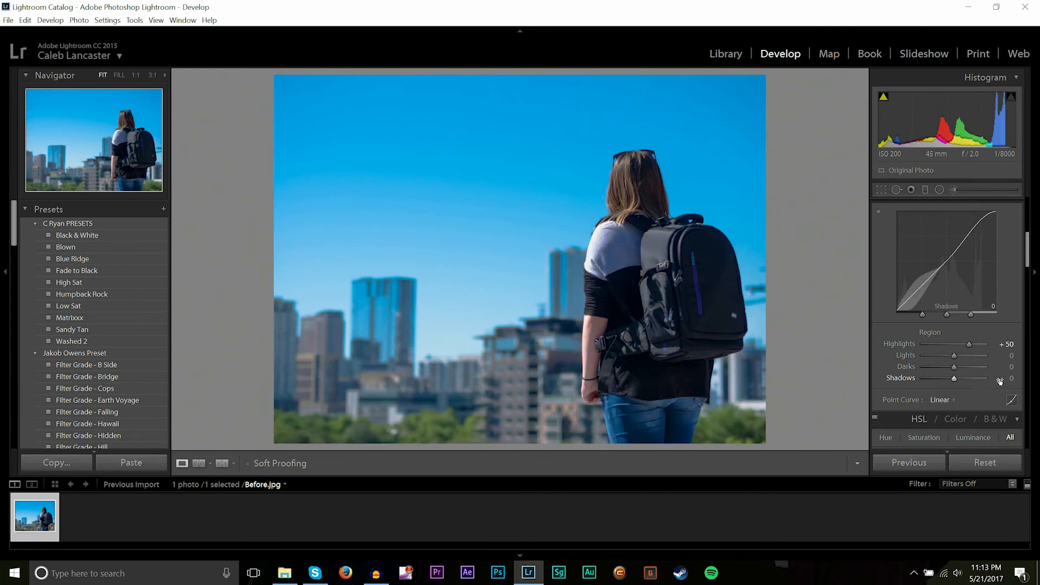
{"action": "key", "text": "ctrl+z"}
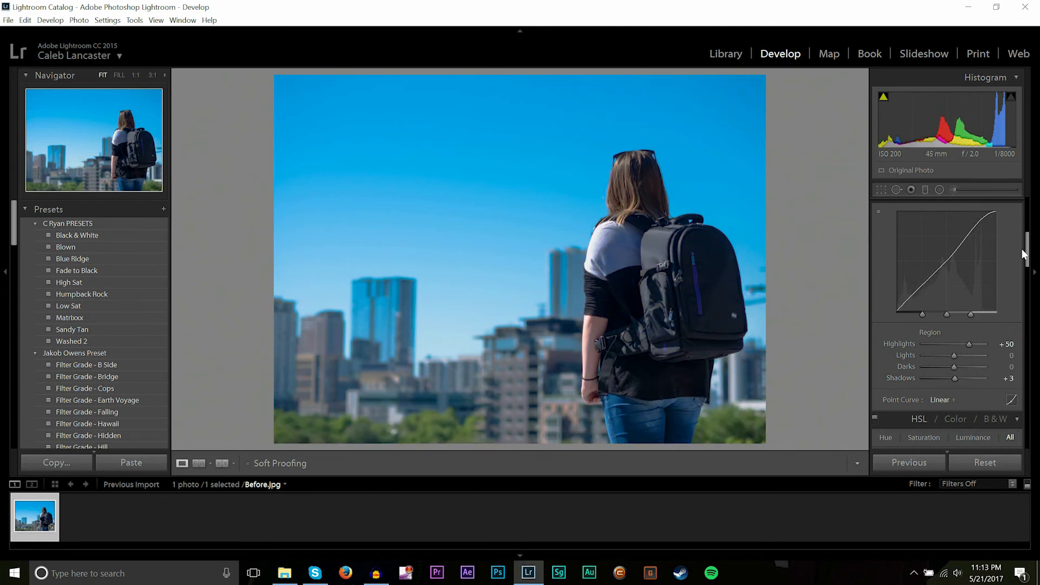
Step: Try a lower Blue value in the HSL Hue section and reset it to the default
{"action": "left_click_drag", "start_coordinate": [1023, 251], "coordinate": [1024, 266]}
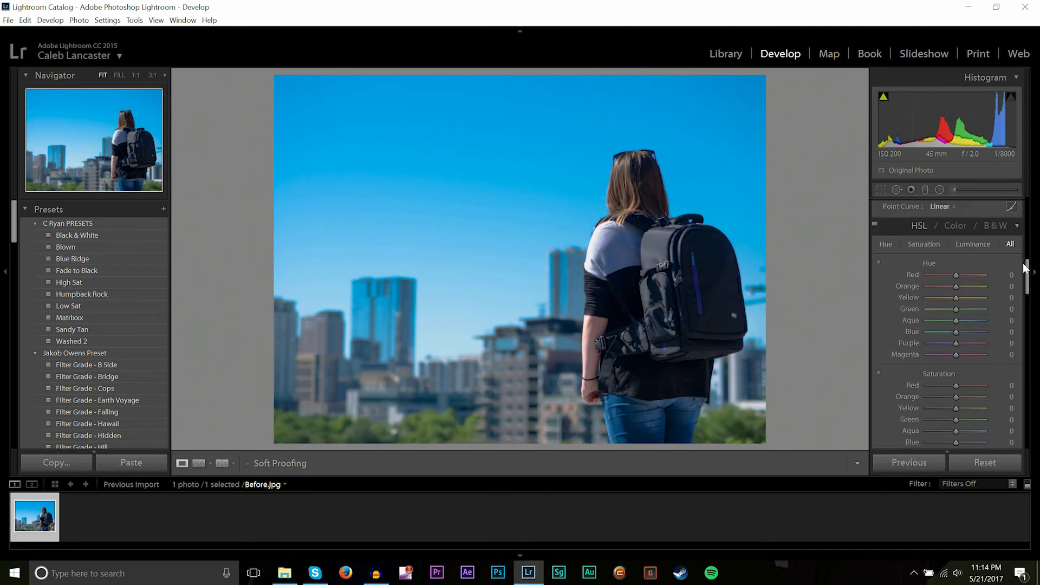
{"action": "left_click_drag", "start_coordinate": [954, 331], "coordinate": [947, 330]}
{"action": "double_click", "coordinate": [949, 330]}
Step: Try the HSL Blue saturation at +15, inspect the backpack and the sky at 1:1, and reset it to the default
{"action": "scroll", "coordinate": [1028, 292], "scroll_direction": "down", "scroll_amount": 3}
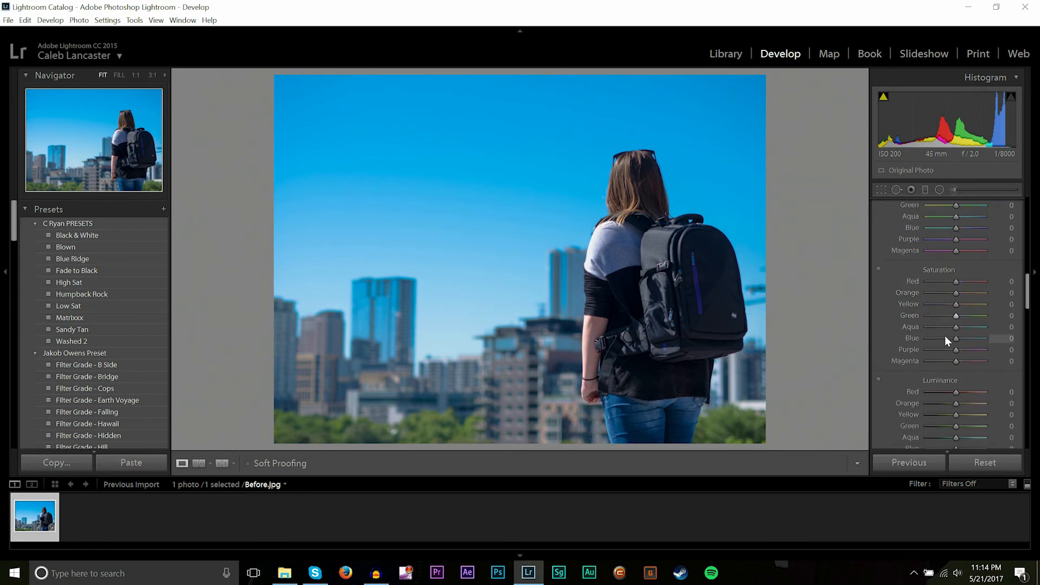
{"action": "left_click_drag", "start_coordinate": [960, 340], "coordinate": [963, 341]}
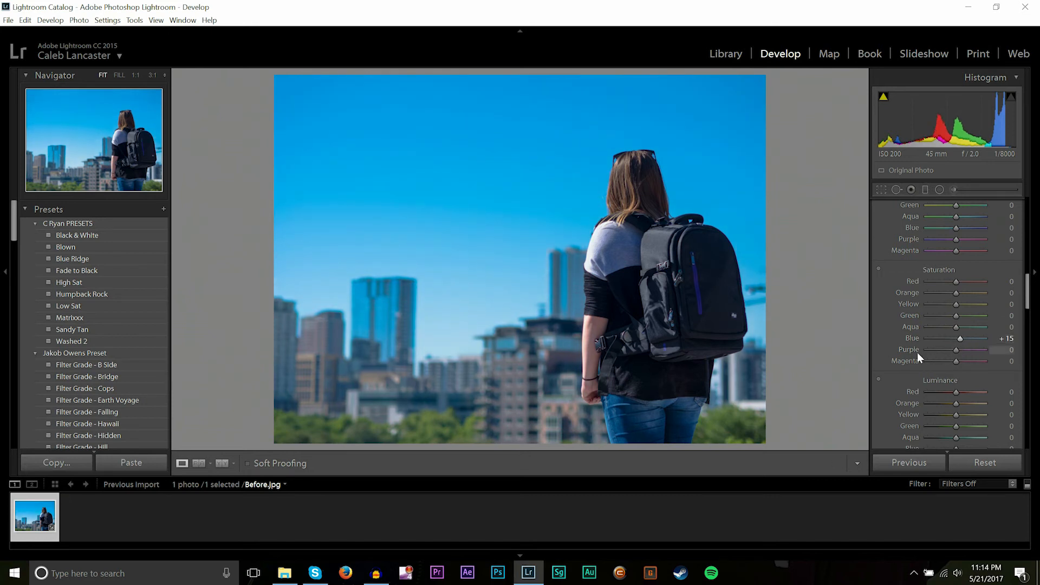
{"action": "left_click", "coordinate": [704, 275]}
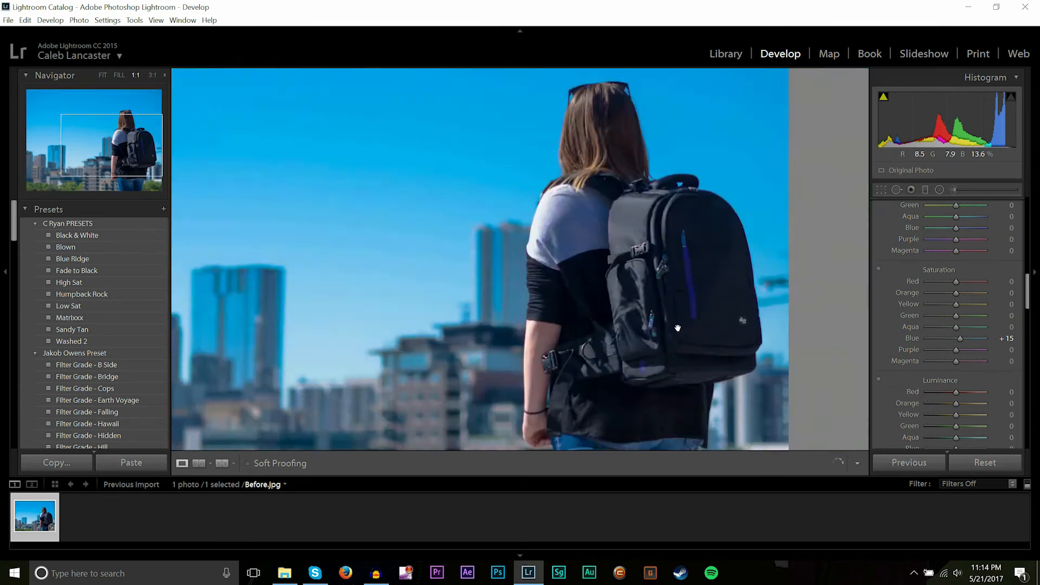
{"action": "left_click", "coordinate": [678, 328]}
{"action": "left_click", "coordinate": [446, 241]}
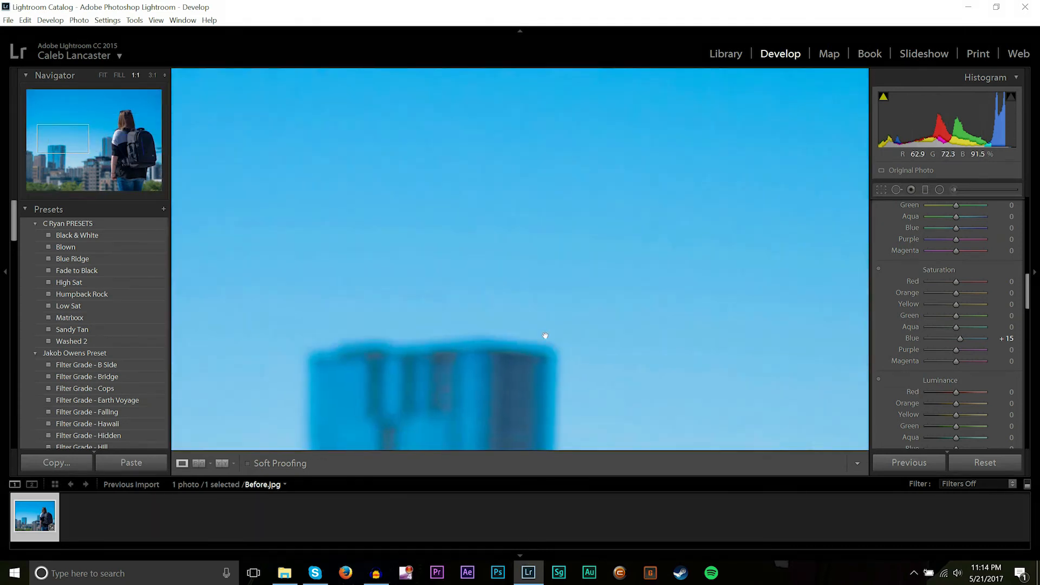
{"action": "left_click", "coordinate": [545, 336]}
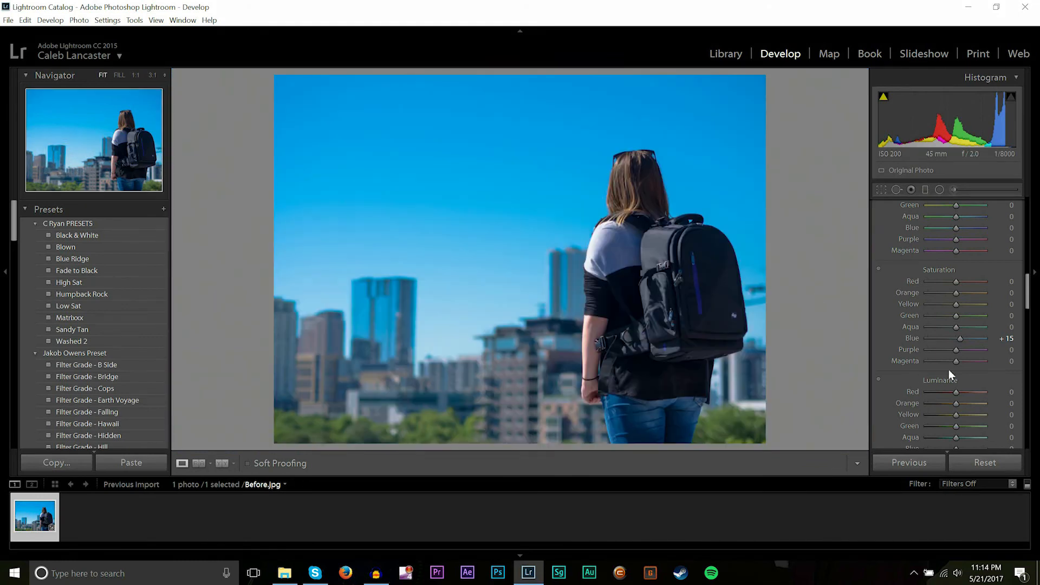
{"action": "double_click", "coordinate": [959, 338]}
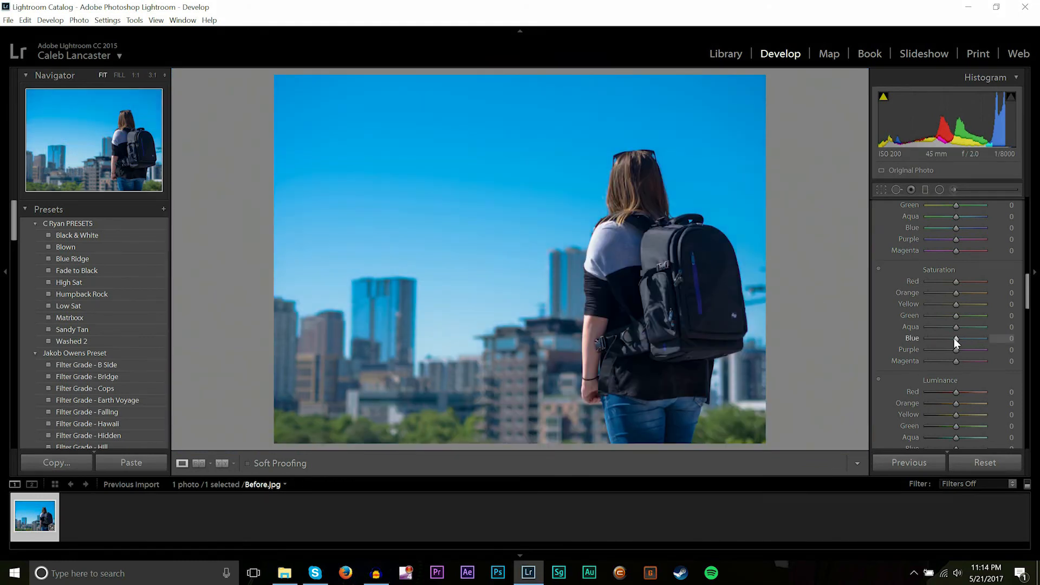
Step: Set the HSL Blue saturation to +12
{"action": "mouse_move", "coordinate": [957, 339]}
{"action": "left_mouse_down"}
{"action": "mouse_move", "coordinate": [1000, 347]}
{"action": "mouse_move", "coordinate": [954, 343]}
{"action": "left_mouse_up"}
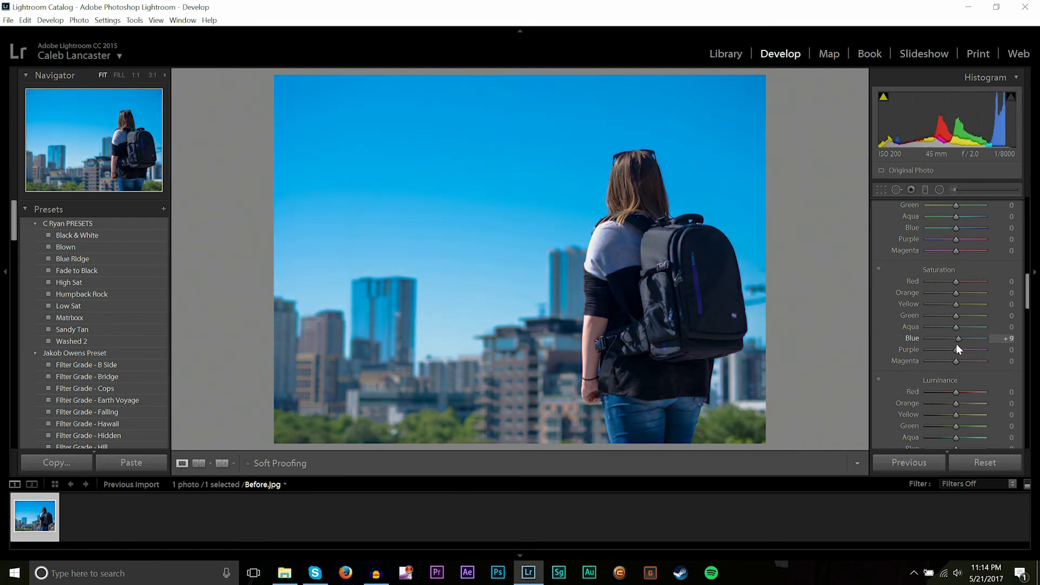
{"action": "left_click", "coordinate": [1005, 338]}
{"action": "type", "text": "12"}
{"action": "key", "text": "Return"}
Step: Compare the HSL Blue saturation at its default and at +24, and return it to +12
{"action": "double_click", "coordinate": [952, 336]}
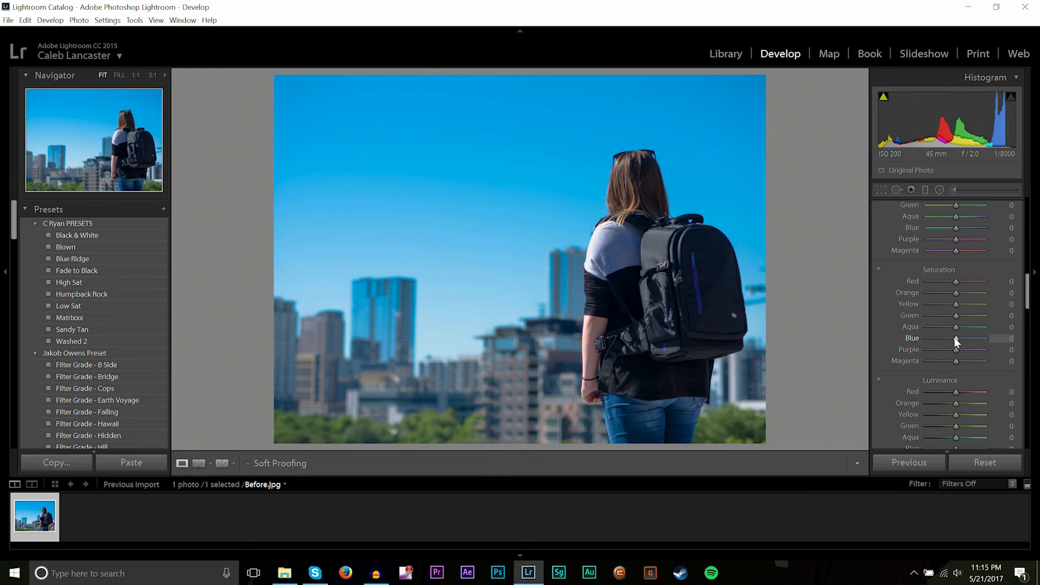
{"action": "left_click_drag", "start_coordinate": [956, 338], "coordinate": [963, 339]}
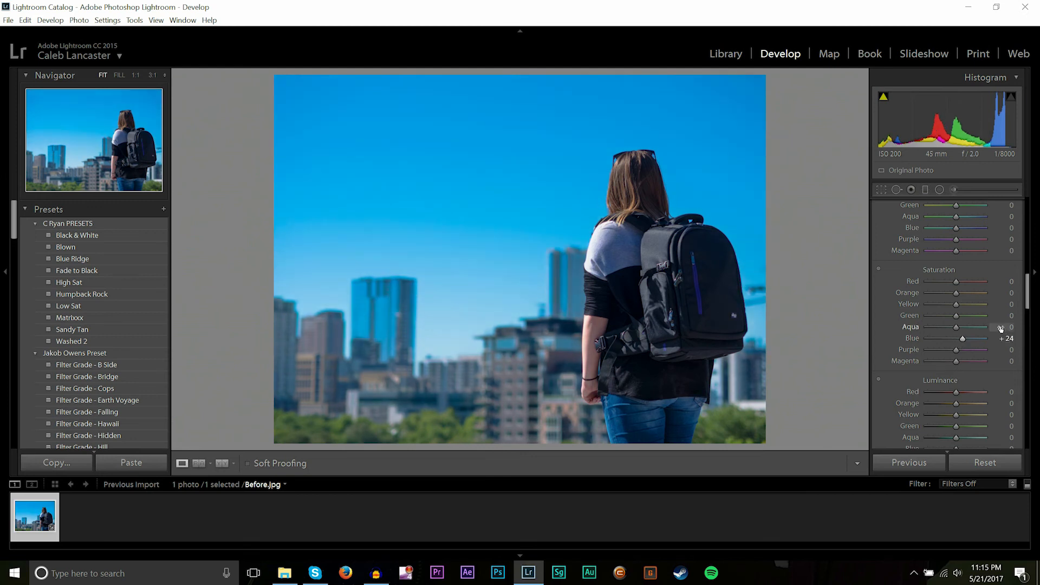
{"action": "left_click", "coordinate": [944, 341]}
Step: Try the HSL Blue luminance at -35 and set it to -9 to darken the sky slightly
{"action": "scroll", "coordinate": [936, 260], "scroll_direction": "down", "scroll_amount": 2}
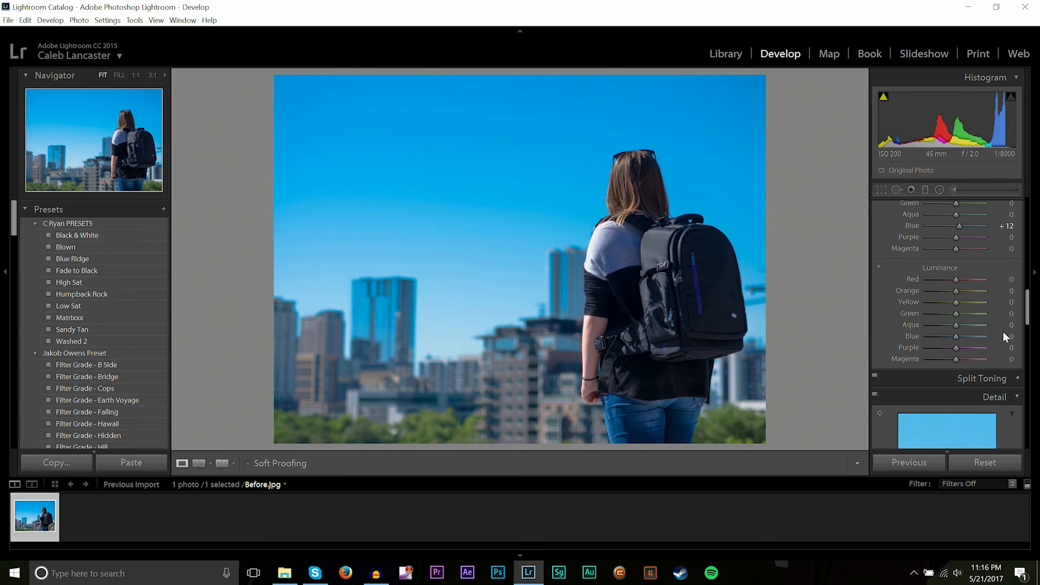
{"action": "left_click_drag", "start_coordinate": [955, 337], "coordinate": [945, 337]}
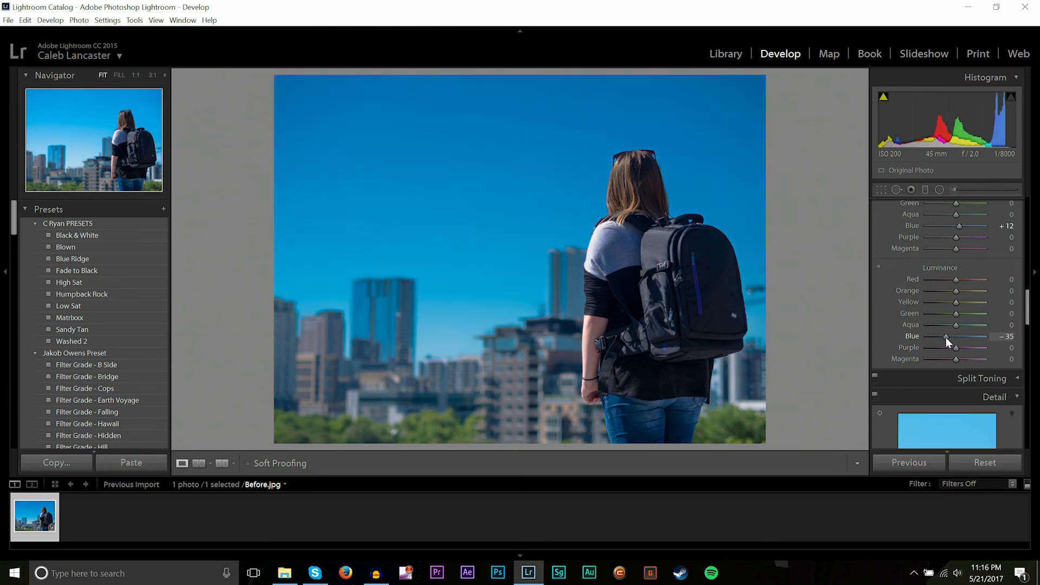
{"action": "left_click", "coordinate": [1009, 337]}
{"action": "type", "text": "-9"}
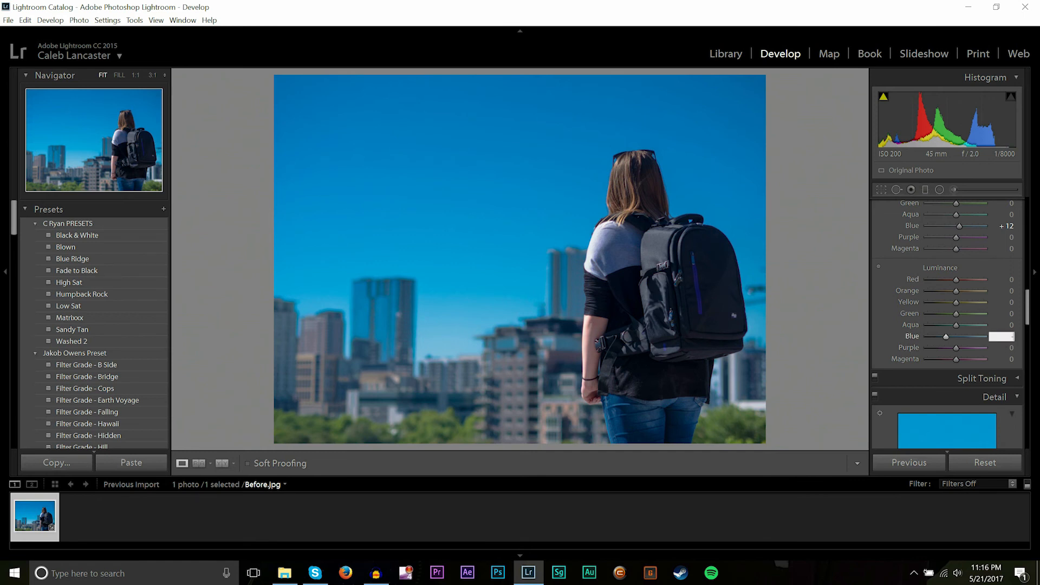
{"action": "key", "text": "Return"}
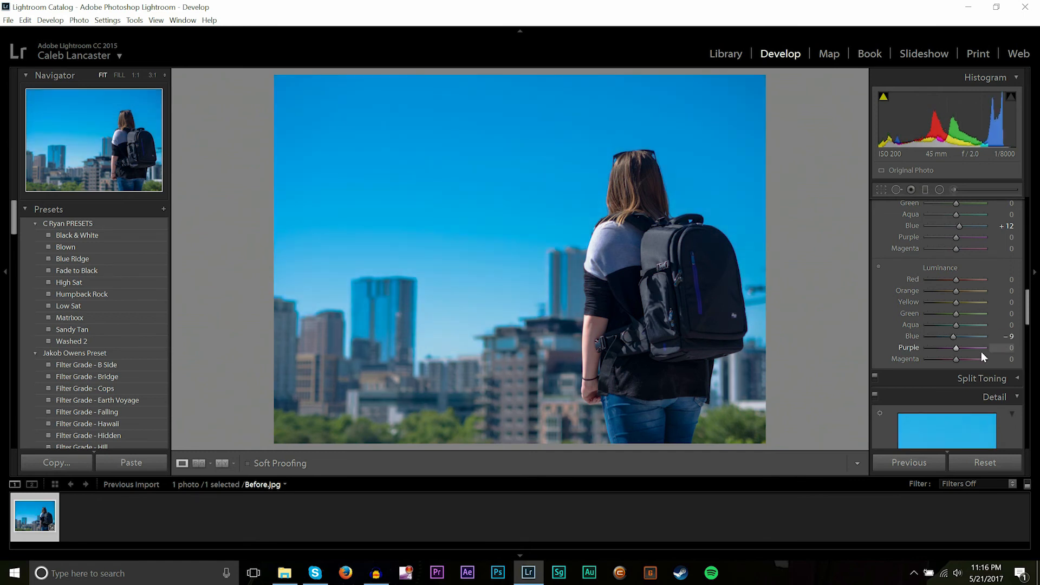
Step: Reset the HSL Blue luminance to compare the sky with the default, and set it back to -9
{"action": "left_click", "coordinate": [947, 337]}
{"action": "double_click", "coordinate": [950, 337]}
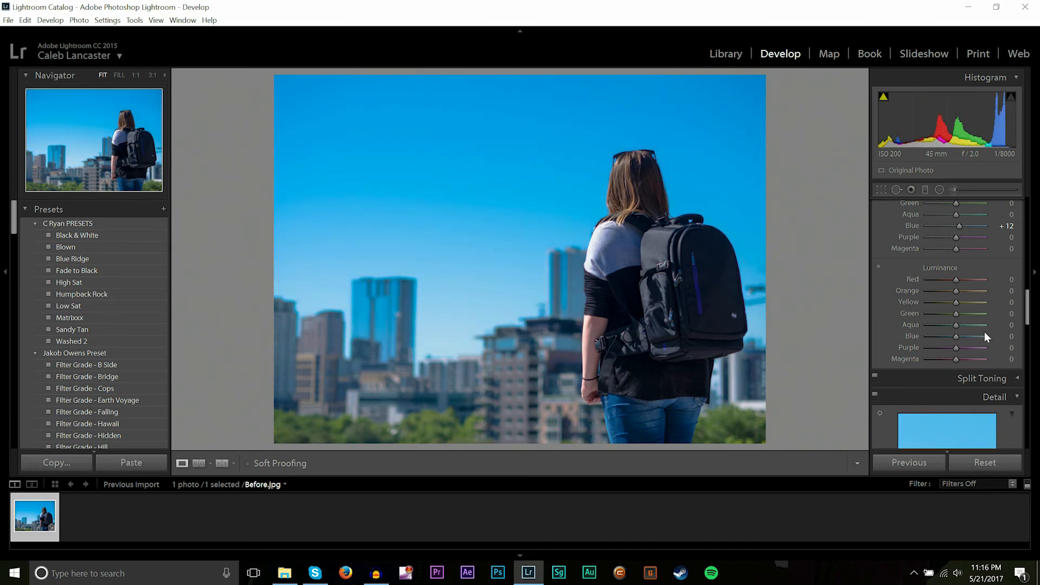
{"action": "left_click", "coordinate": [1008, 337]}
{"action": "type", "text": "-9"}
{"action": "key", "text": "Return"}
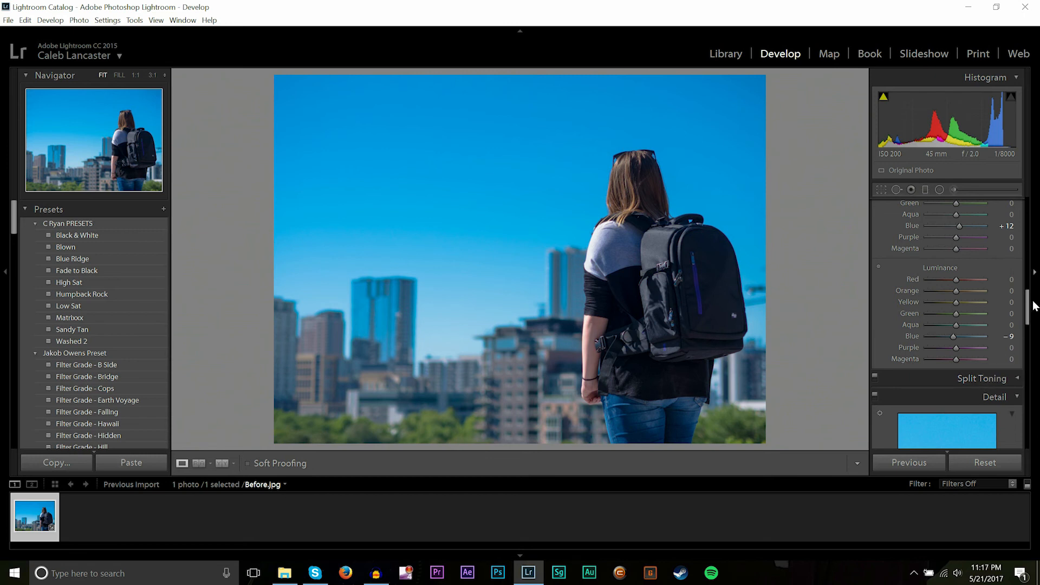
Step: Set the Sharpening Amount to 25 while viewing the shirt at 1:1, and return to the fitted view
{"action": "left_click_drag", "start_coordinate": [1031, 299], "coordinate": [1038, 320]}
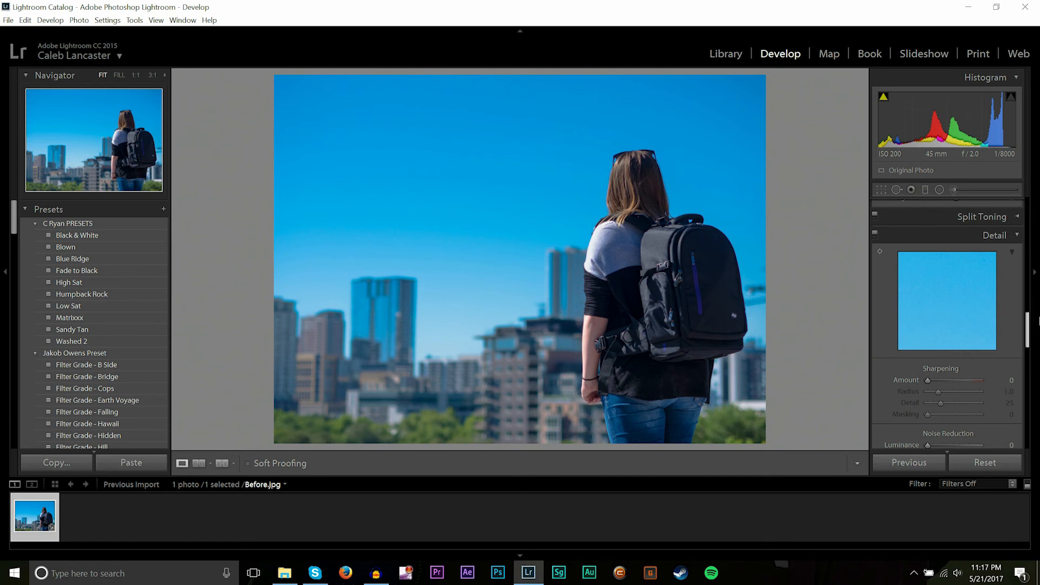
{"action": "left_click", "coordinate": [715, 298]}
{"action": "left_click_drag", "start_coordinate": [639, 351], "coordinate": [714, 329]}
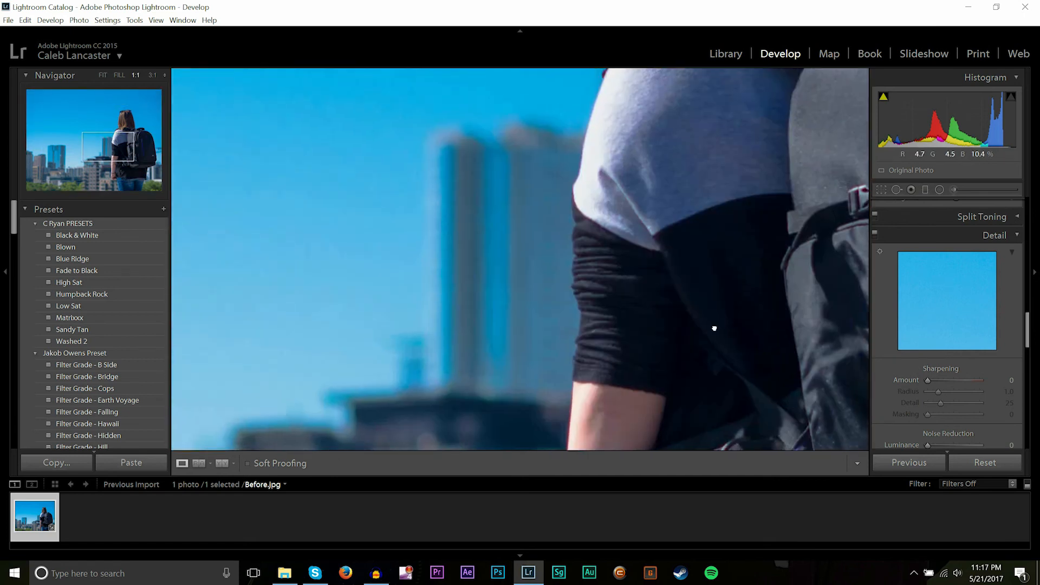
{"action": "left_click_drag", "start_coordinate": [924, 382], "coordinate": [928, 382]}
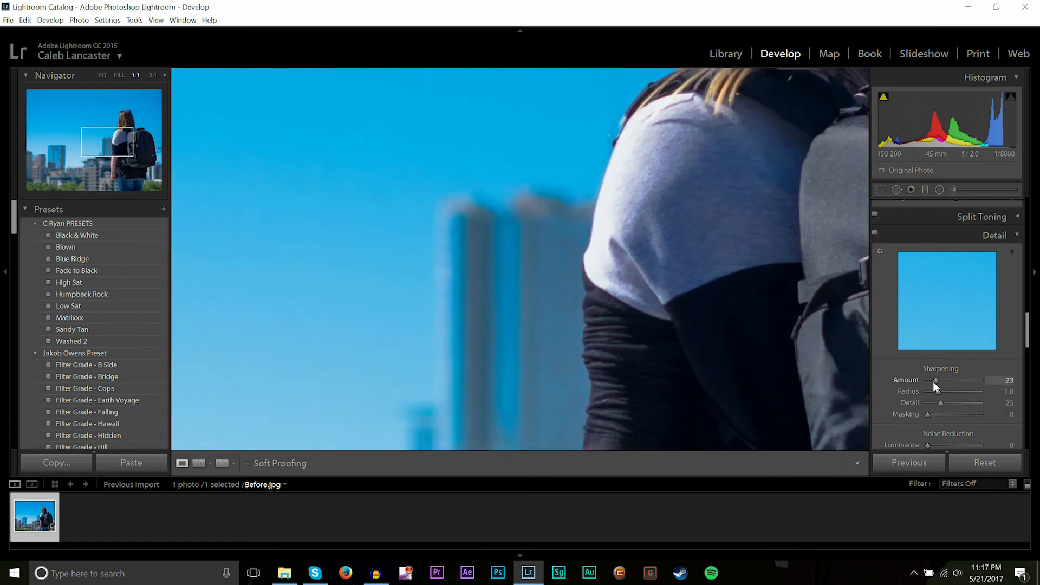
{"action": "left_click", "coordinate": [1003, 381]}
{"action": "type", "text": "25"}
{"action": "key", "text": "Return"}
{"action": "left_click_drag", "start_coordinate": [1028, 332], "coordinate": [1034, 350]}
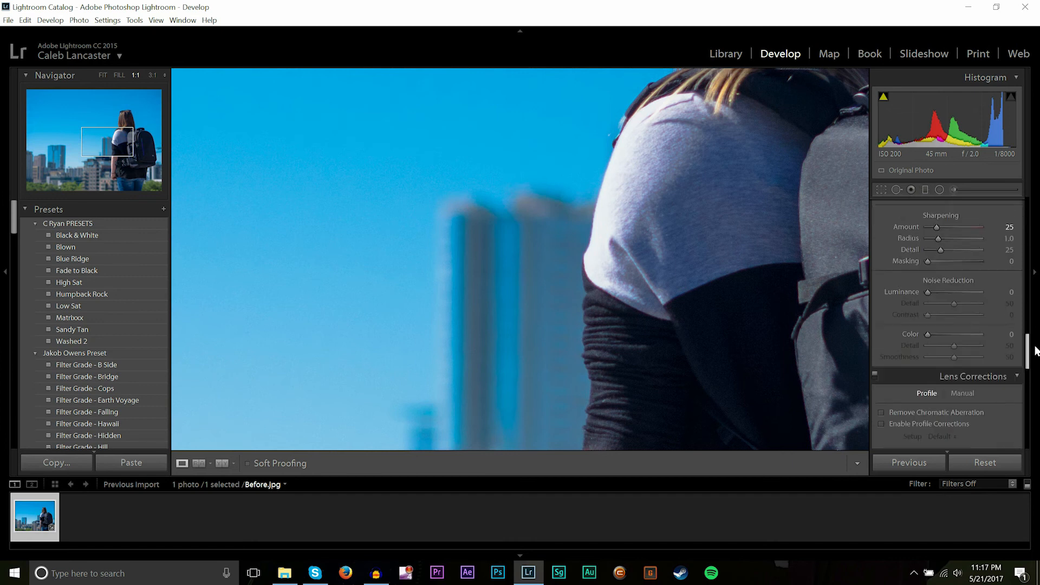
{"action": "left_click", "coordinate": [739, 323]}
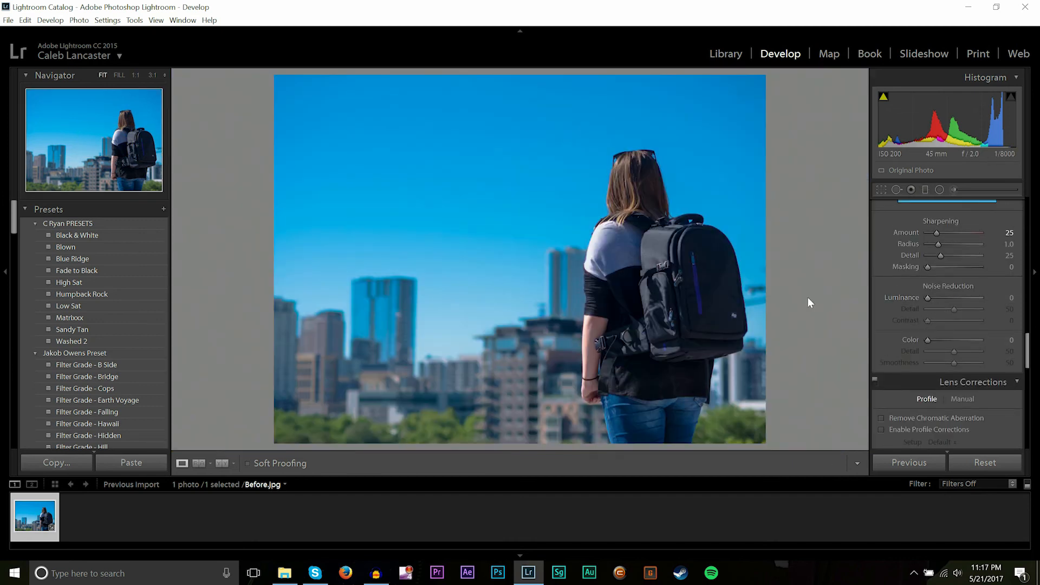
Step: Set the post-crop vignette to Amount -5, Midpoint 0 and Roundness -19 in the Effects settings
{"action": "left_click", "coordinate": [704, 300]}
{"action": "left_click_drag", "start_coordinate": [436, 311], "coordinate": [556, 325]}
{"action": "left_click", "coordinate": [558, 326]}
{"action": "scroll", "coordinate": [901, 320], "scroll_direction": "down", "scroll_amount": 8}
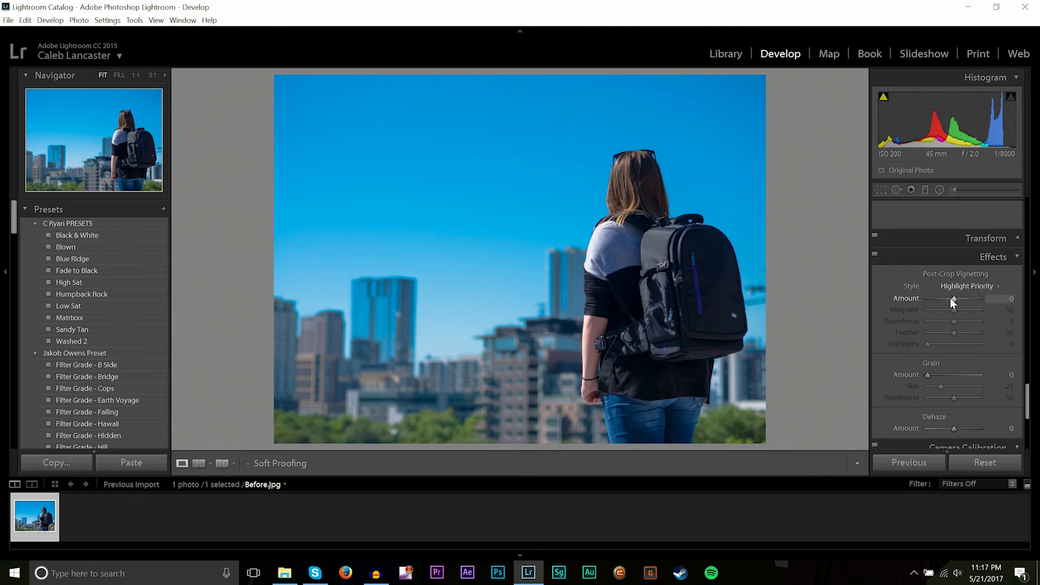
{"action": "left_click_drag", "start_coordinate": [950, 298], "coordinate": [880, 308]}
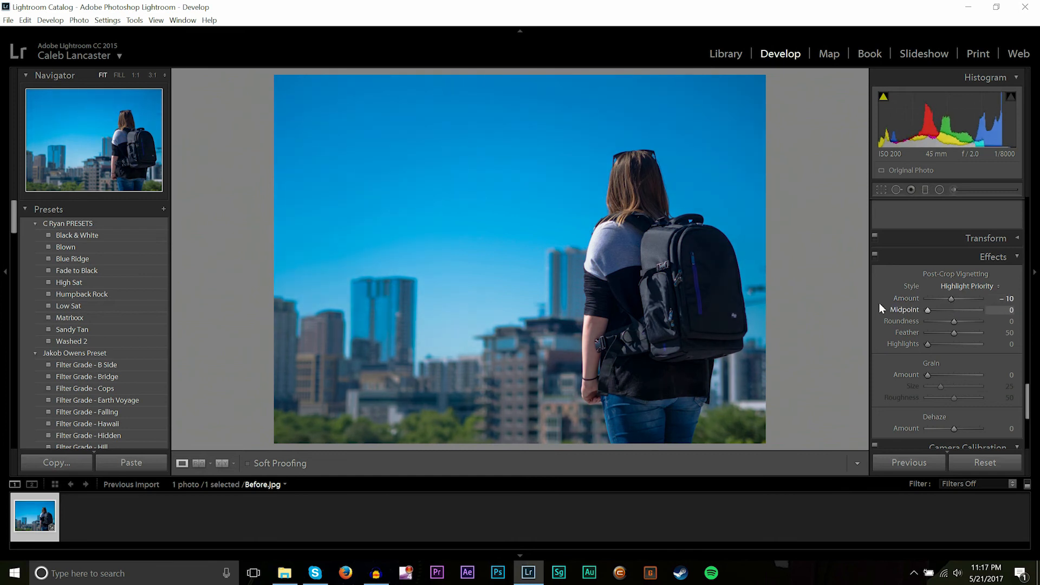
{"action": "left_click", "coordinate": [1006, 298]}
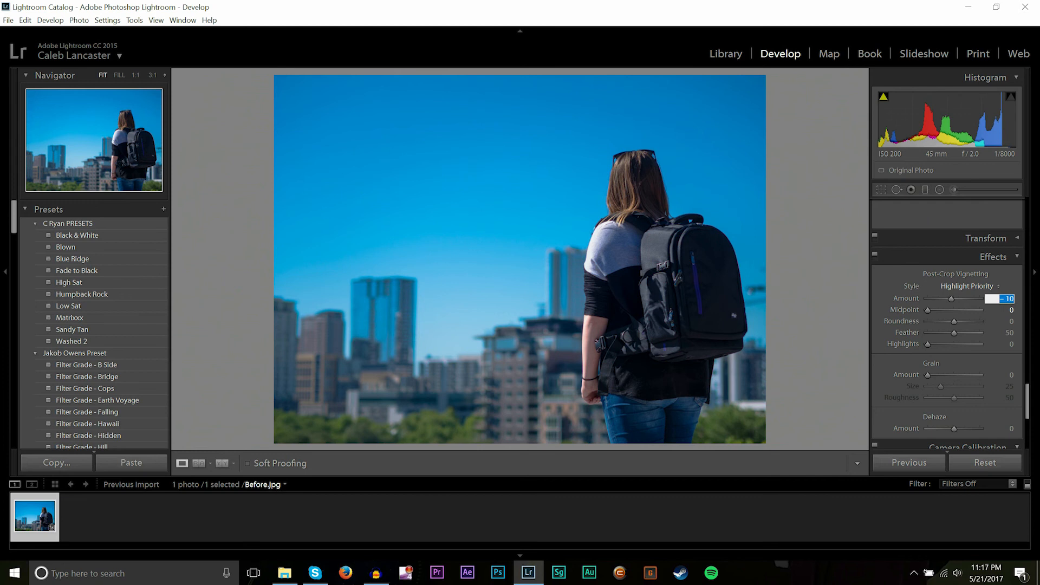
{"action": "type", "text": "-5"}
{"action": "key", "text": "Return"}
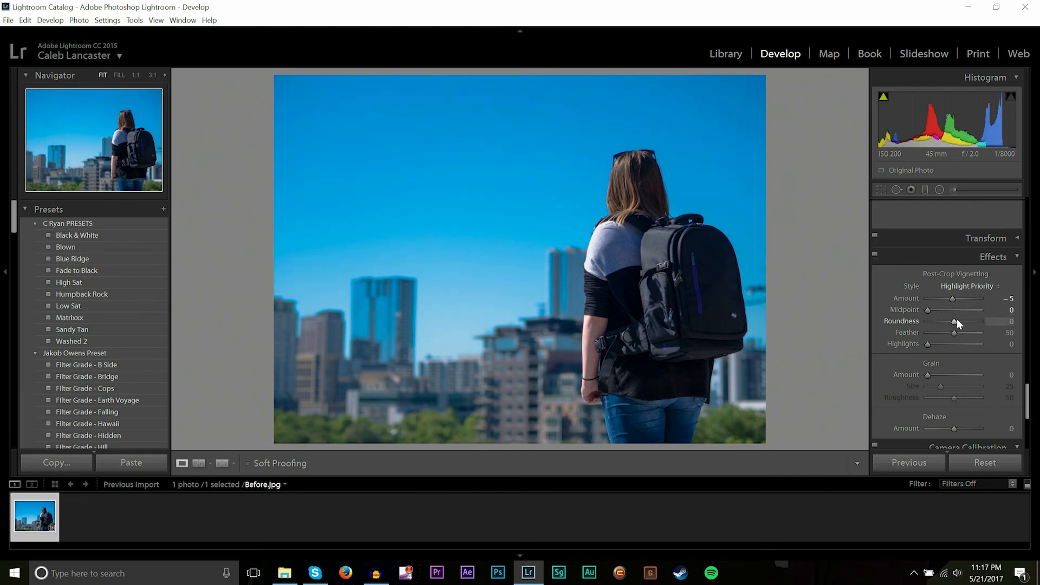
{"action": "mouse_move", "coordinate": [946, 318]}
{"action": "left_mouse_down"}
{"action": "mouse_move", "coordinate": [928, 316]}
{"action": "mouse_move", "coordinate": [949, 320]}
{"action": "left_mouse_up"}
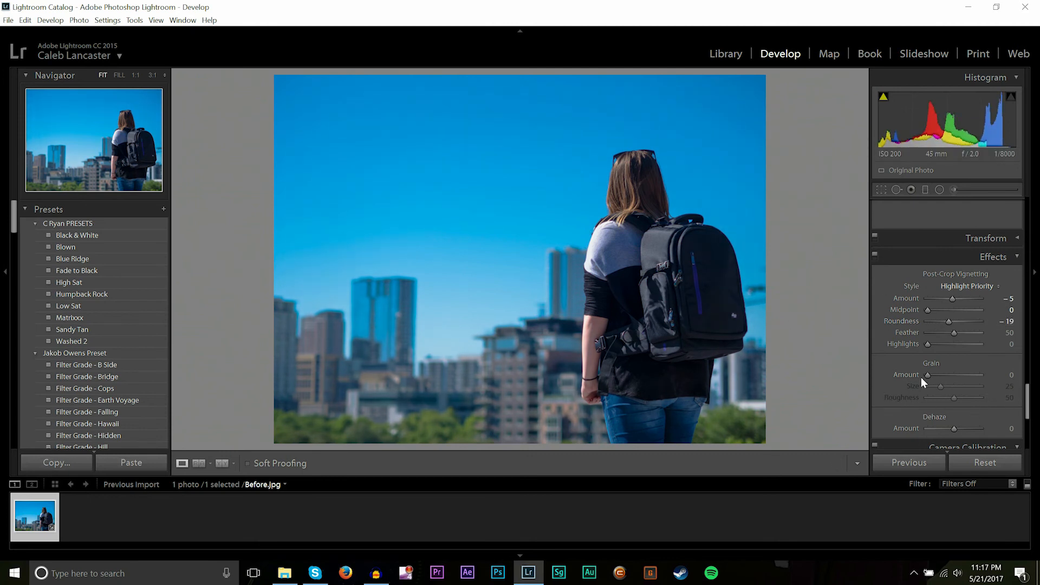
Step: Try a Grain Amount of 27 while viewing the arm and buildings at 1:1, and reset it to 0
{"action": "left_click_drag", "start_coordinate": [590, 288], "coordinate": [623, 293]}
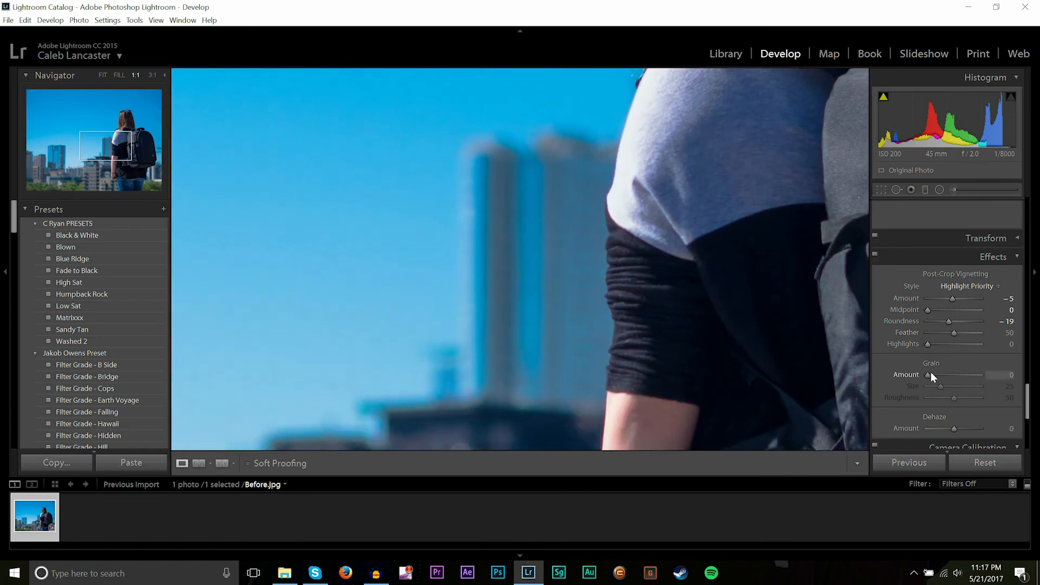
{"action": "left_click_drag", "start_coordinate": [931, 371], "coordinate": [944, 372]}
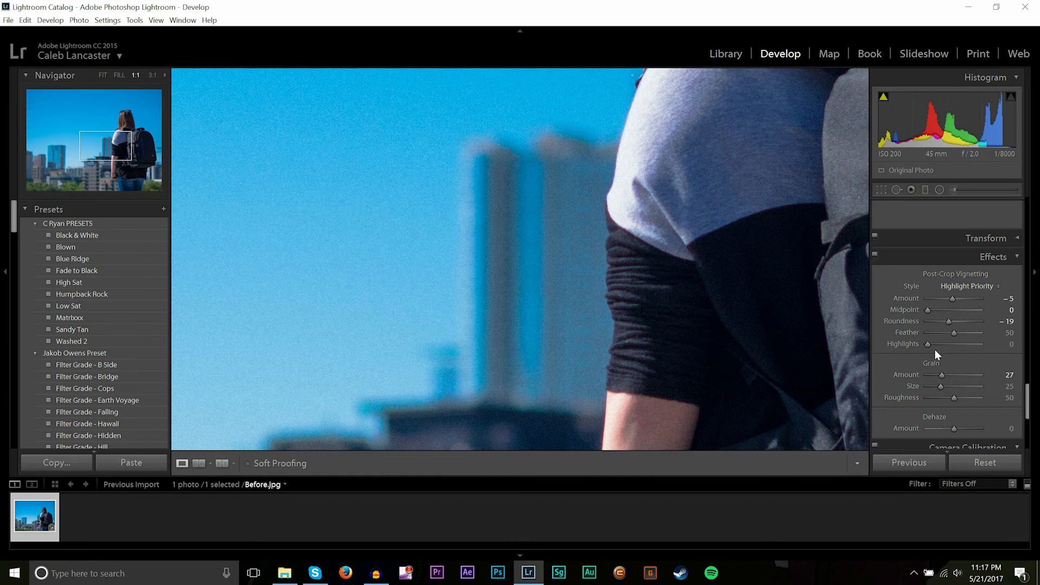
{"action": "left_click", "coordinate": [659, 280]}
{"action": "left_click", "coordinate": [659, 279]}
{"action": "left_click_drag", "start_coordinate": [472, 291], "coordinate": [595, 311]}
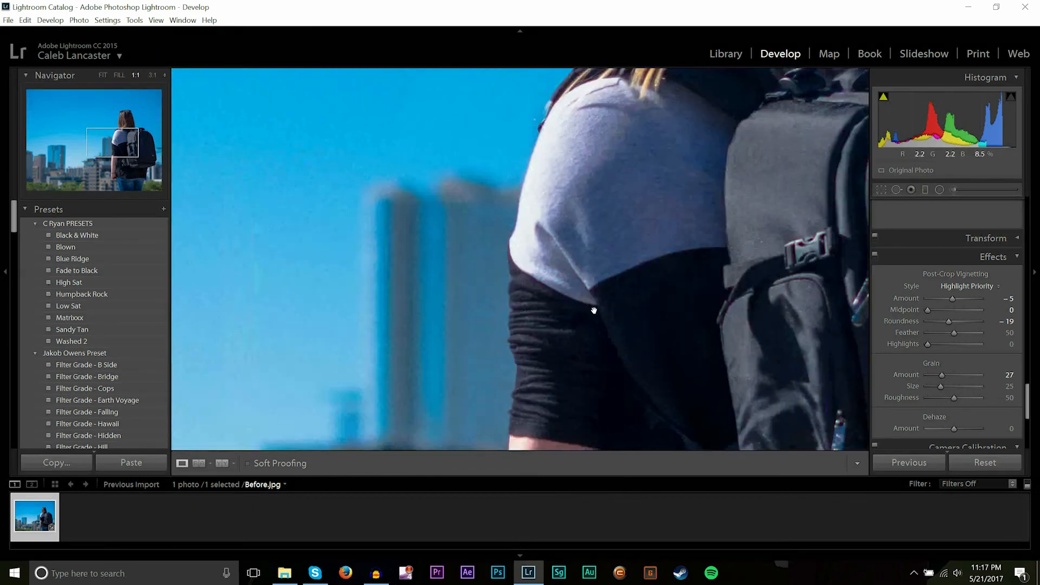
{"action": "left_click_drag", "start_coordinate": [533, 295], "coordinate": [637, 209]}
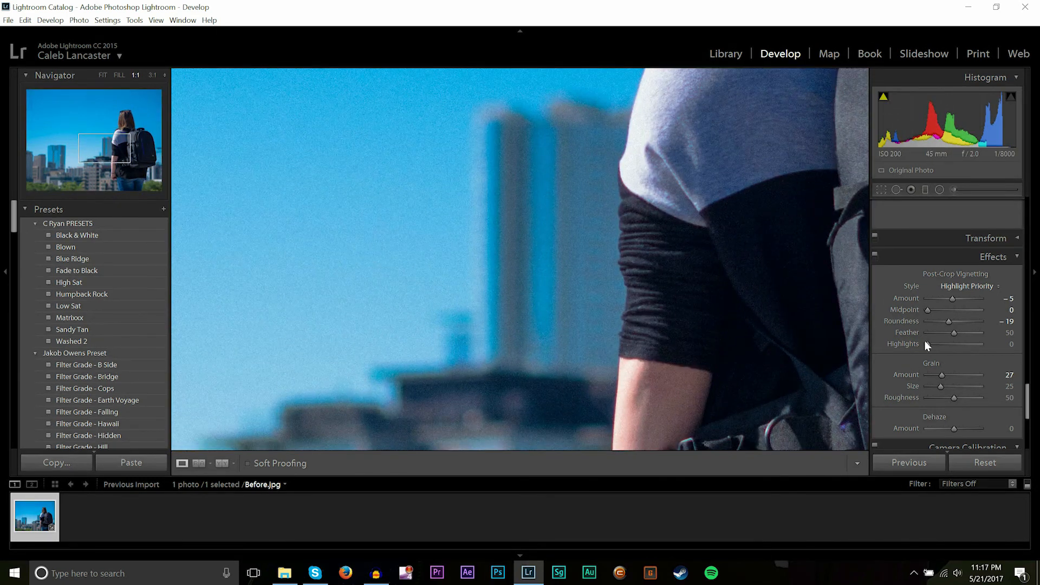
{"action": "double_click", "coordinate": [939, 376]}
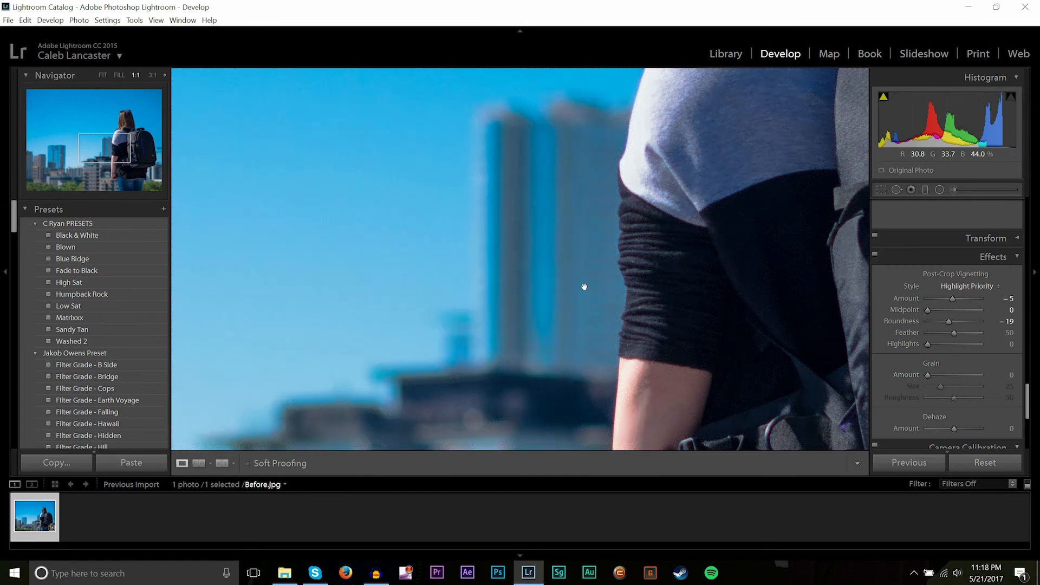
{"action": "left_click", "coordinate": [605, 297]}
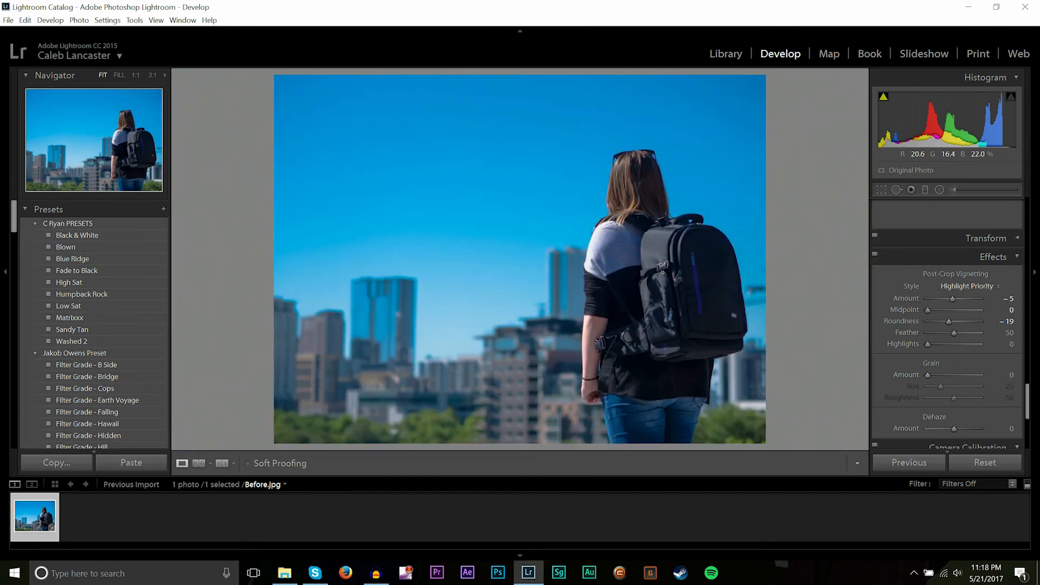
Step: Try the Grain at Amount 36 and Size 40, checking it at 1:1, and return the Grain Amount to 0
{"action": "left_click_drag", "start_coordinate": [925, 377], "coordinate": [933, 380]}
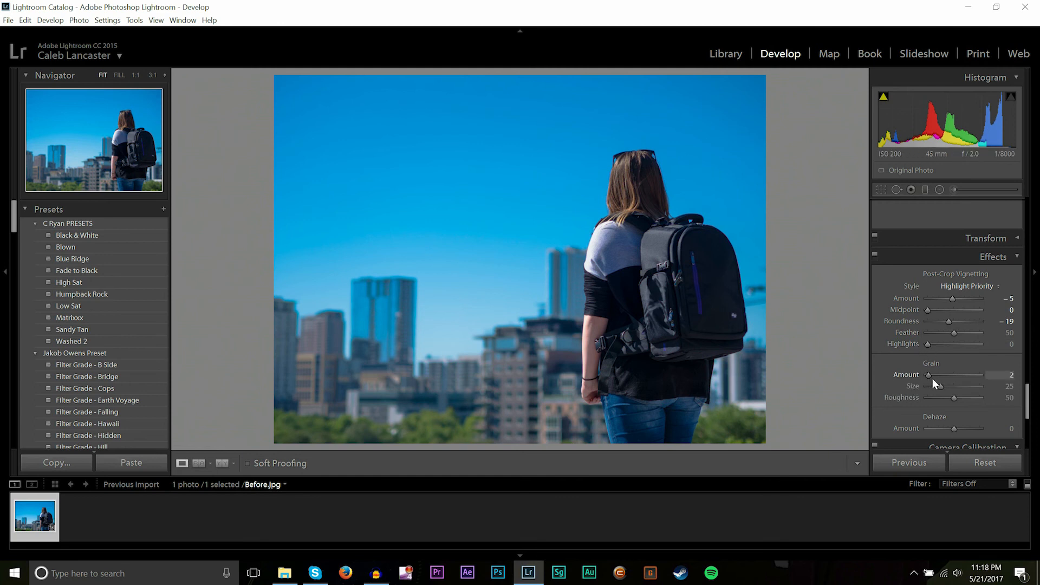
{"action": "left_click", "coordinate": [637, 257]}
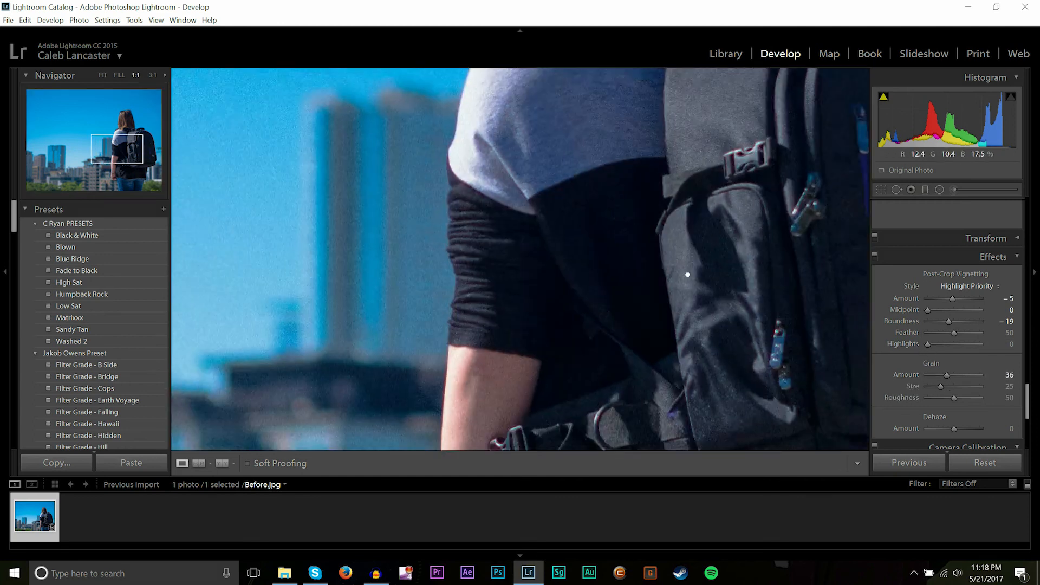
{"action": "left_click_drag", "start_coordinate": [491, 218], "coordinate": [569, 176]}
{"action": "left_click_drag", "start_coordinate": [545, 331], "coordinate": [599, 201]}
{"action": "left_click", "coordinate": [599, 201]}
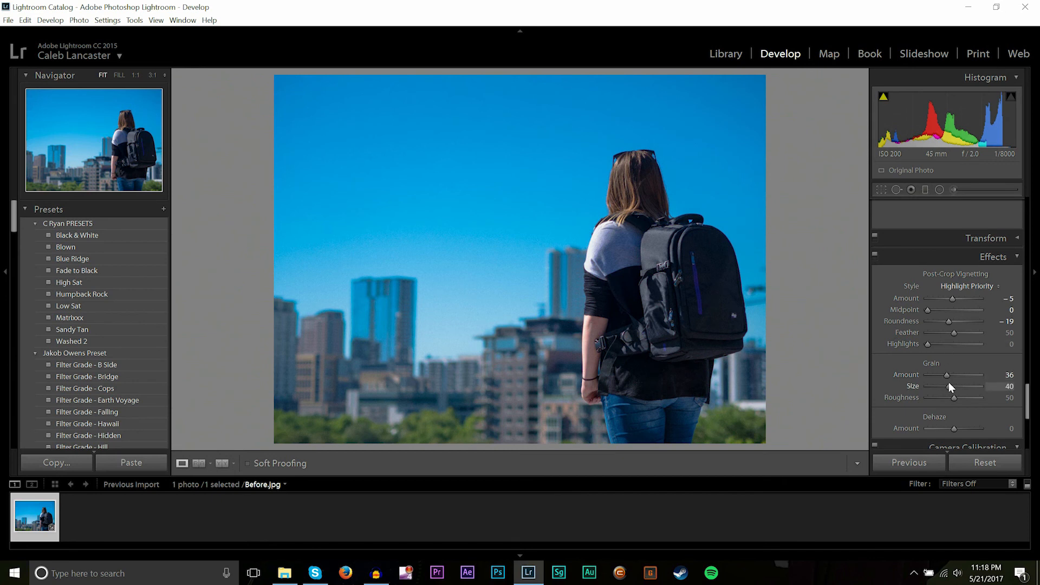
{"action": "left_click", "coordinate": [948, 385]}
{"action": "left_click_drag", "start_coordinate": [977, 376], "coordinate": [1018, 379]}
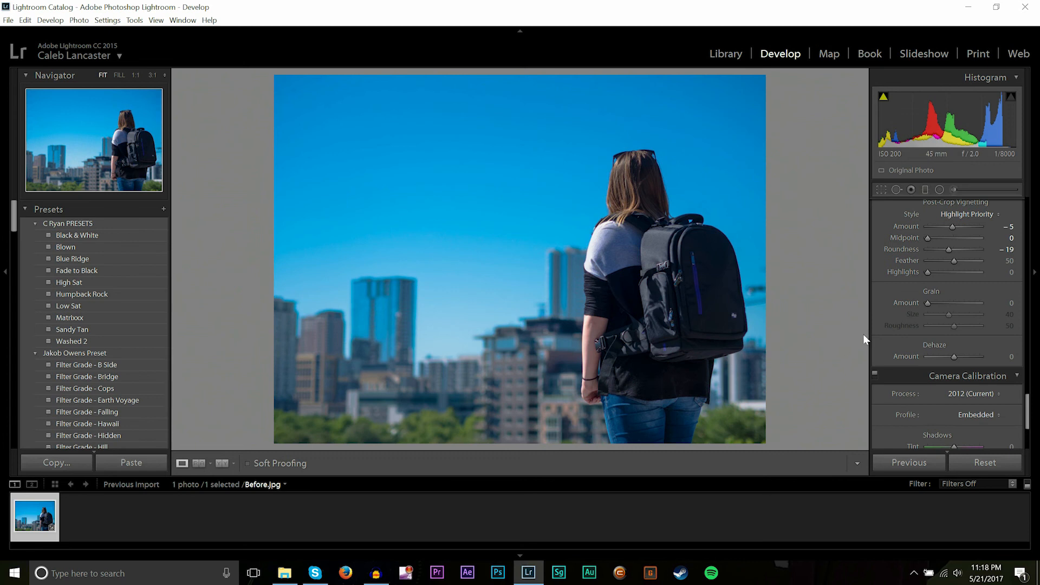
Step: Compare the edited skyline photo with its Before version several times, ending on the edited version
{"action": "scroll", "coordinate": [937, 326], "scroll_direction": "down", "scroll_amount": 1}
{"action": "left_click_drag", "start_coordinate": [1021, 411], "coordinate": [1021, 204]}
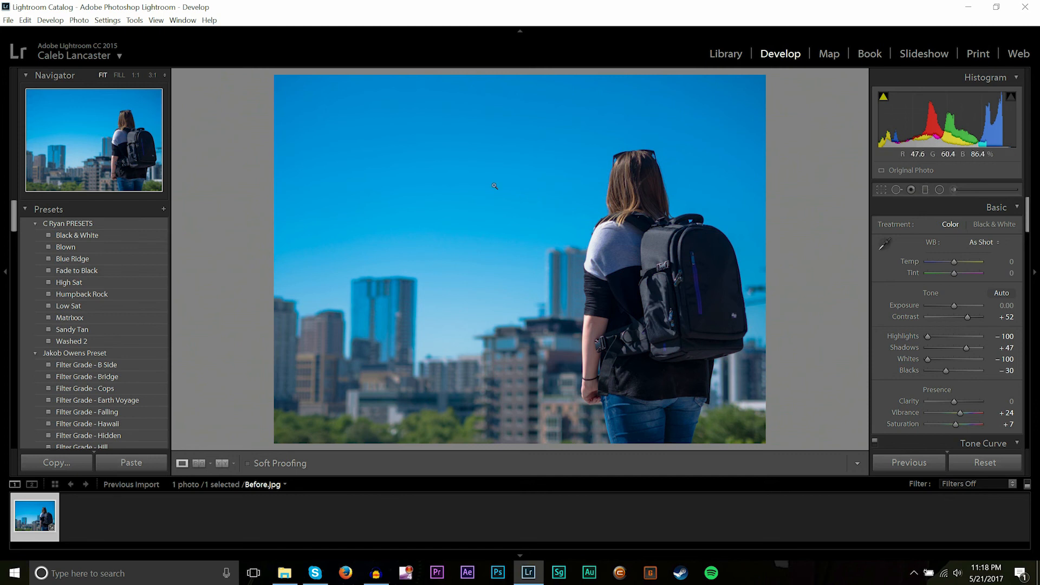
{"action": "key", "text": "backslash"}
{"action": "key", "text": "backslash"}
{"action": "key", "text": "backslash"}
{"action": "key", "text": "backslash"}
{"action": "key", "text": "backslash"}
{"action": "key", "text": "backslash"}
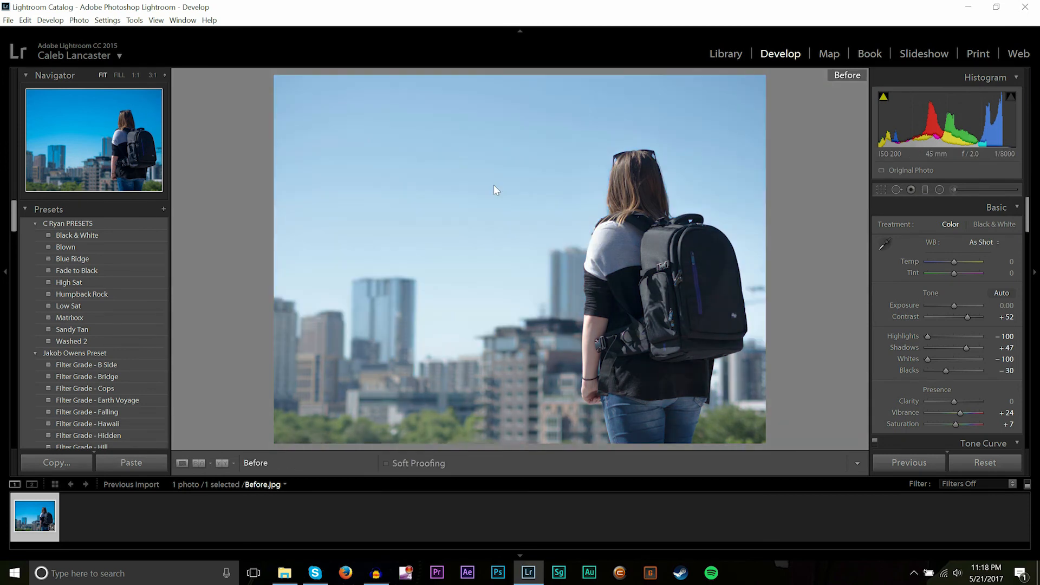
{"action": "key", "text": "backslash"}
{"action": "key", "text": "backslash"}
{"action": "key", "text": "backslash"}
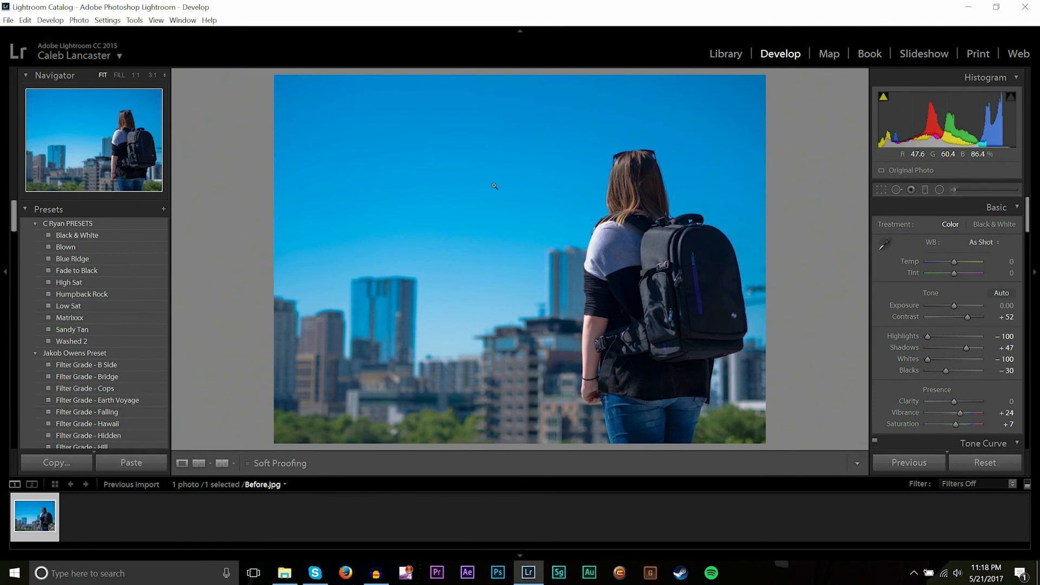
{"action": "key", "text": "backslash"}
{"action": "key", "text": "backslash"}
{"action": "key", "text": "backslash"}
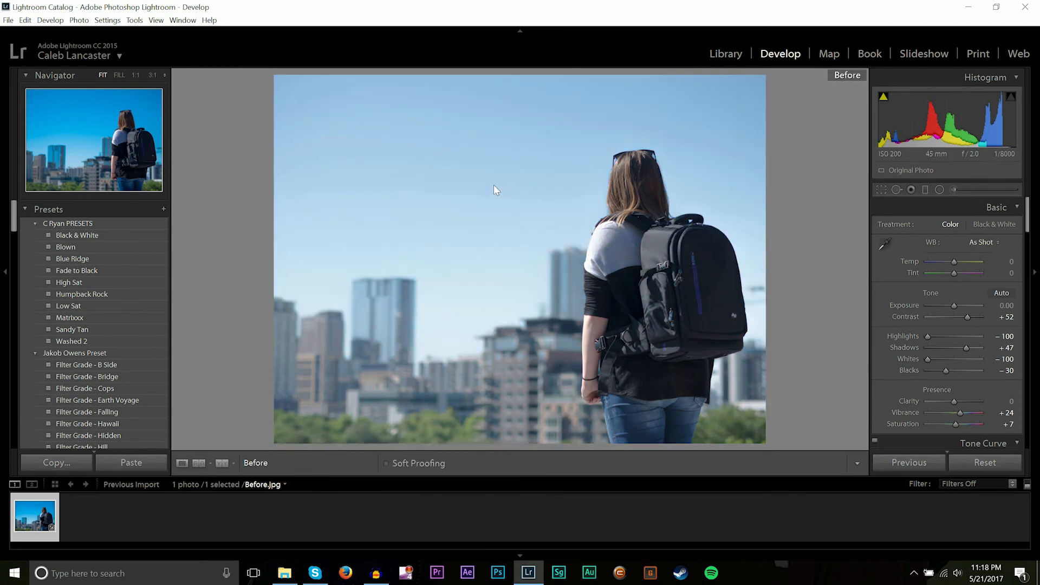
{"action": "key", "text": "backslash"}
{"action": "key", "text": "backslash"}
{"action": "key", "text": "backslash"}
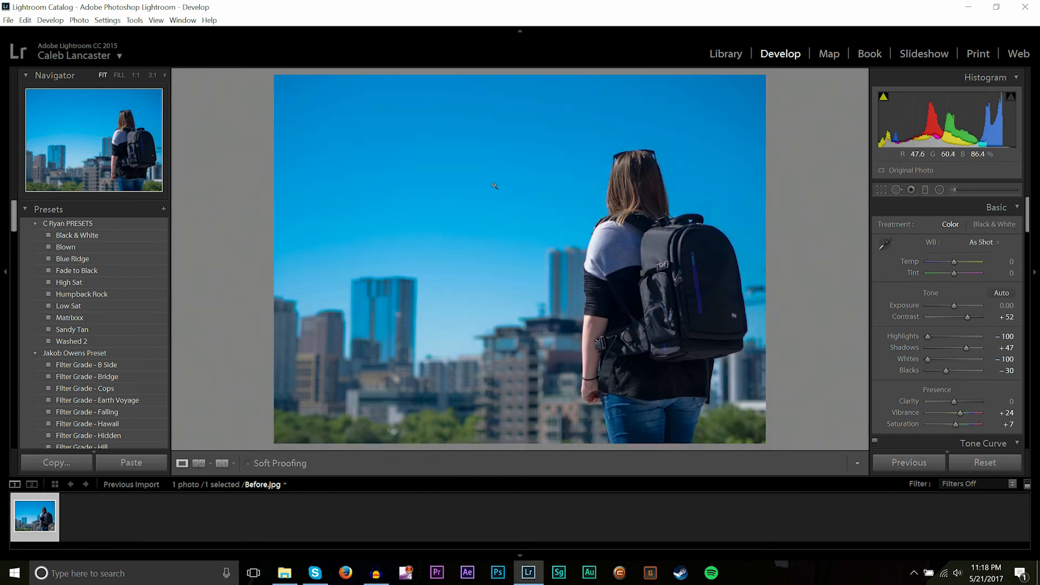
{"action": "key", "text": "backslash"}
{"action": "key", "text": "backslash"}
{"action": "key", "text": "backslash"}
{"action": "key", "text": "backslash"}
{"action": "key", "text": "backslash"}
{"action": "key", "text": "backslash"}
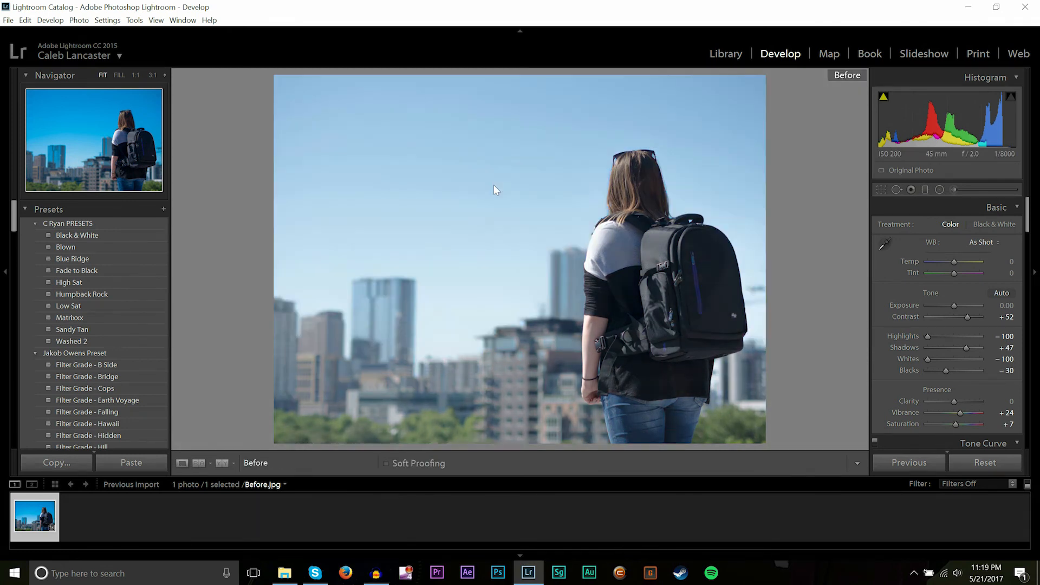
{"action": "key", "text": "backslash"}
{"action": "key", "text": "backslash"}
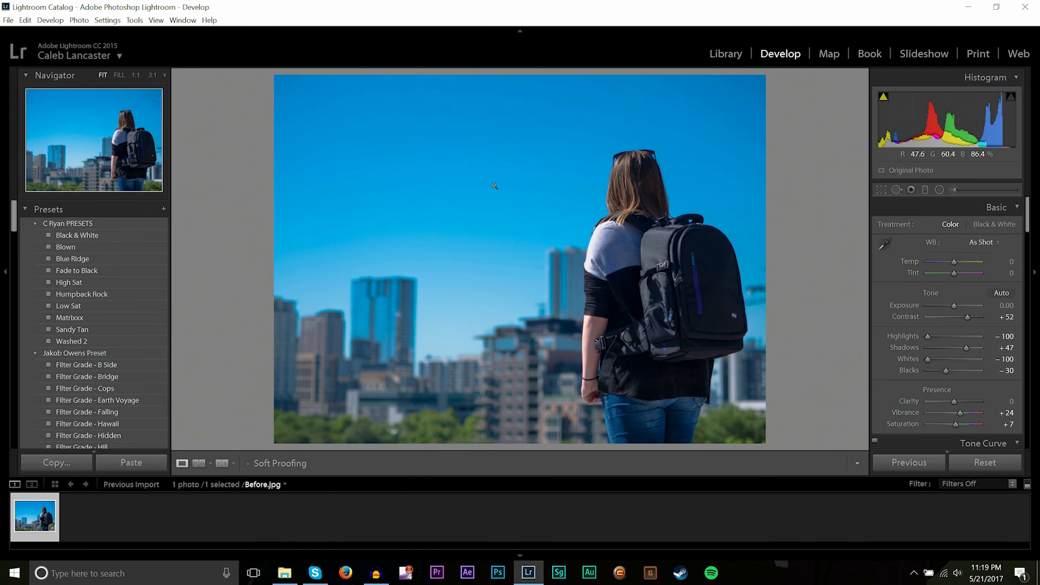
{"action": "key", "text": "backslash"}
{"action": "key", "text": "backslash"}
{"action": "key", "text": "backslash"}
{"action": "key", "text": "backslash"}
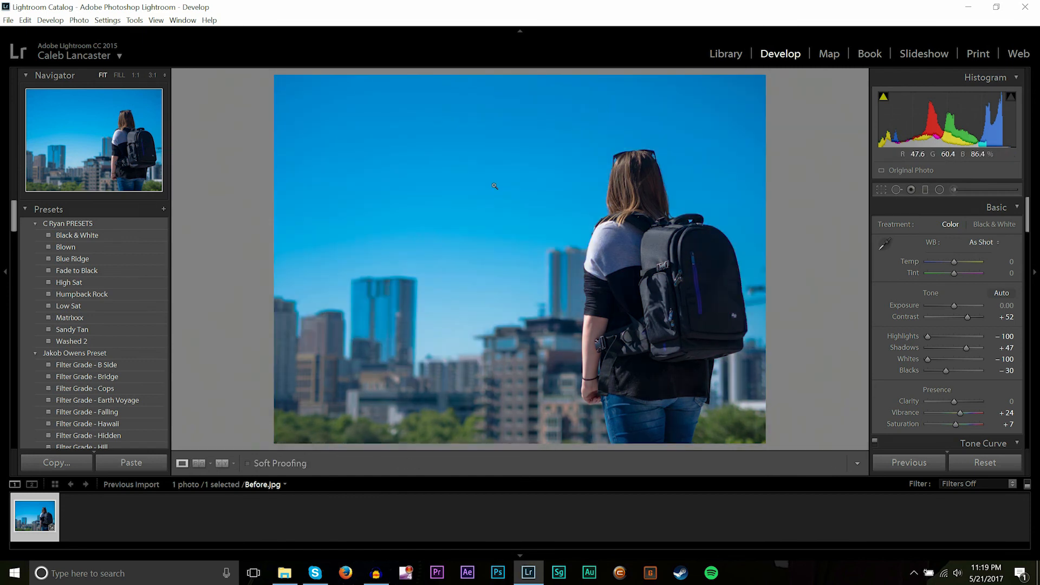
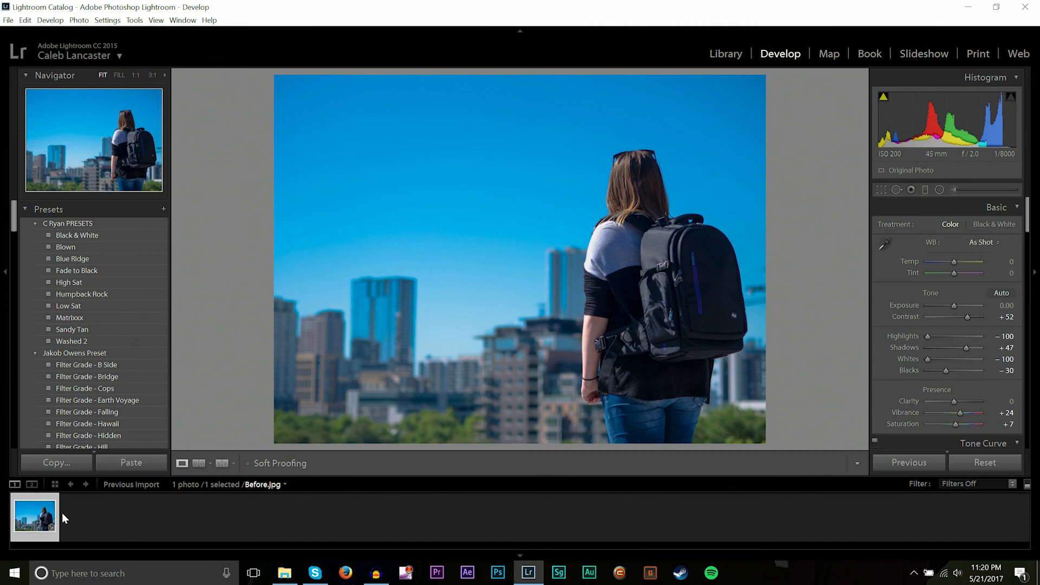
Step: Open the export settings for Before.jpg and check the destination folder chooser, keeping the Personal Channel folder
{"action": "right_click", "coordinate": [34, 509]}
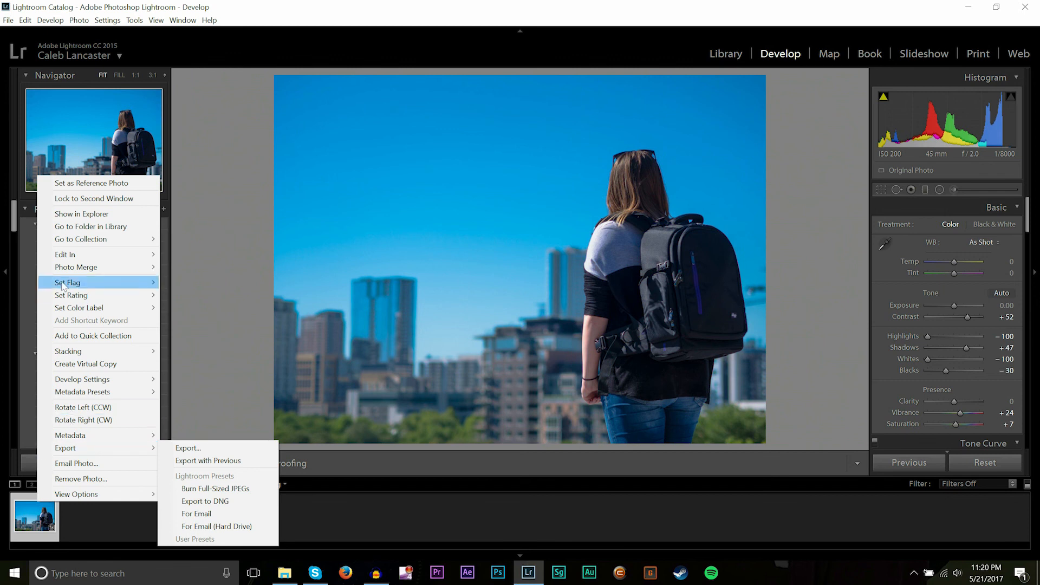
{"action": "mouse_move", "coordinate": [71, 447]}
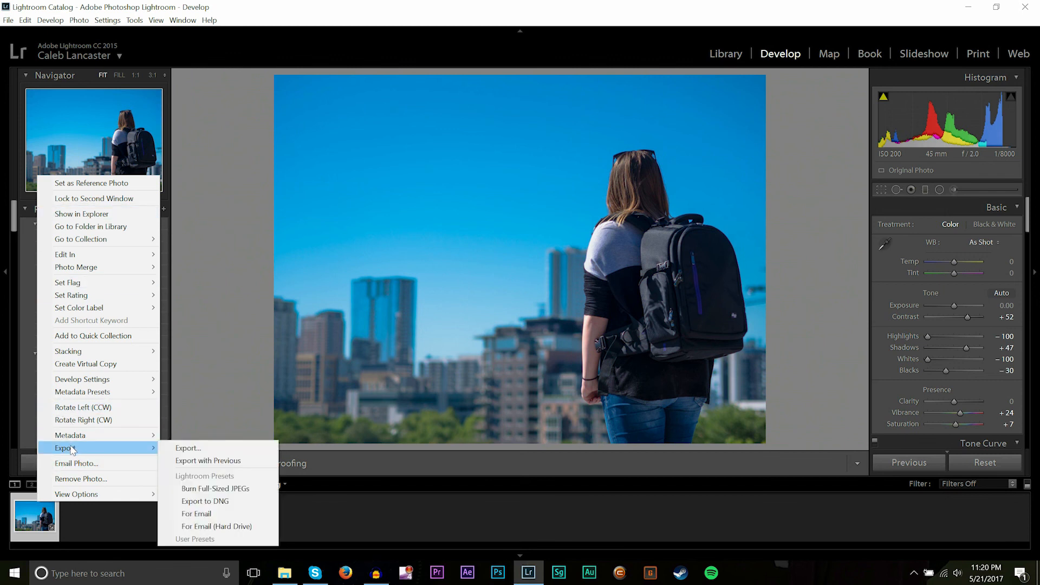
{"action": "left_click", "coordinate": [188, 448]}
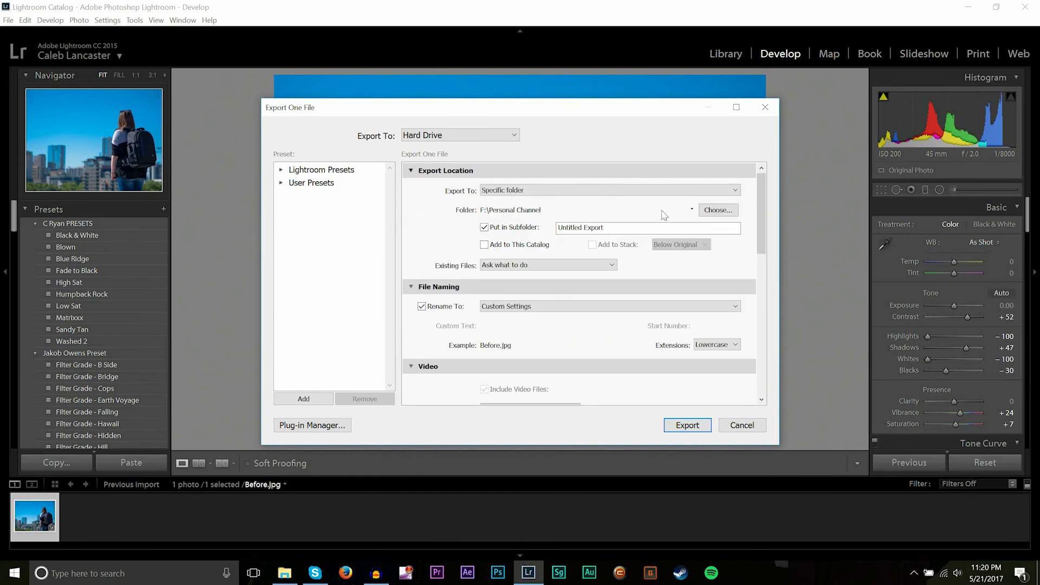
{"action": "left_click", "coordinate": [724, 210]}
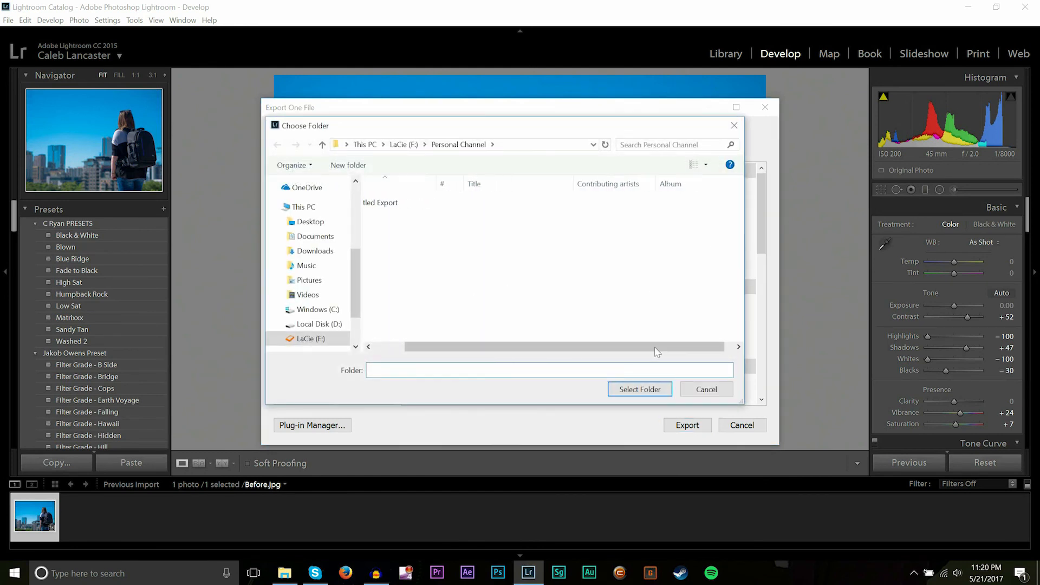
{"action": "left_click", "coordinate": [706, 391]}
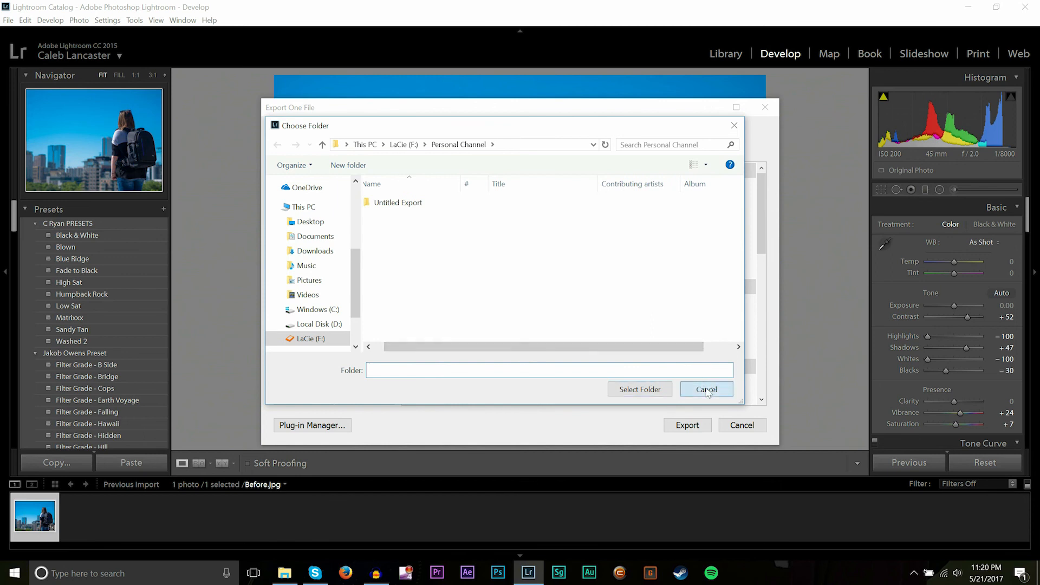
Step: Replace the export file name template with the custom name Test
{"action": "left_click", "coordinate": [521, 307]}
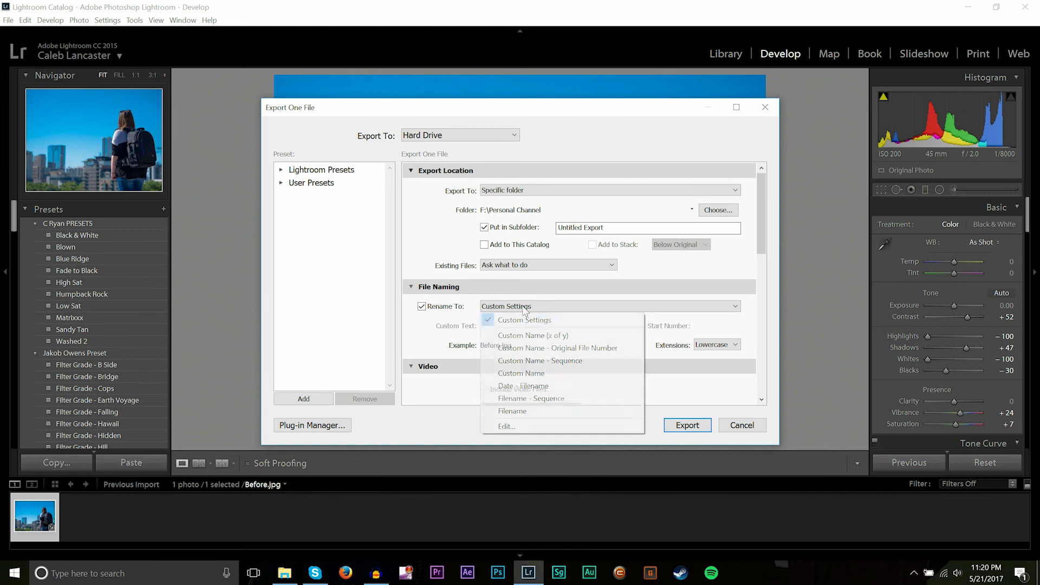
{"action": "left_click", "coordinate": [519, 421]}
{"action": "double_click", "coordinate": [475, 184]}
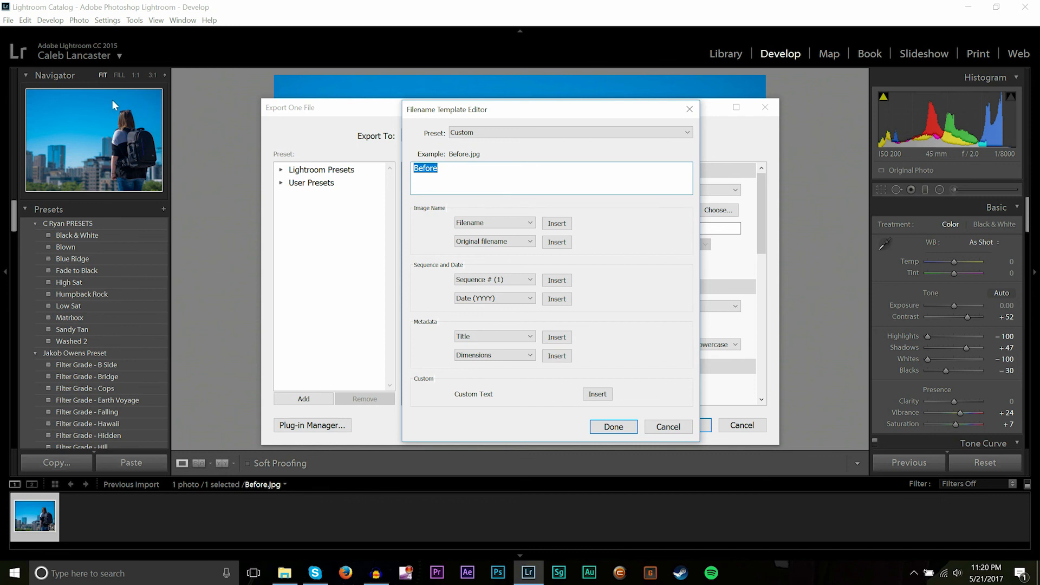
{"action": "type", "text": "Test"}
{"action": "left_click", "coordinate": [610, 427]}
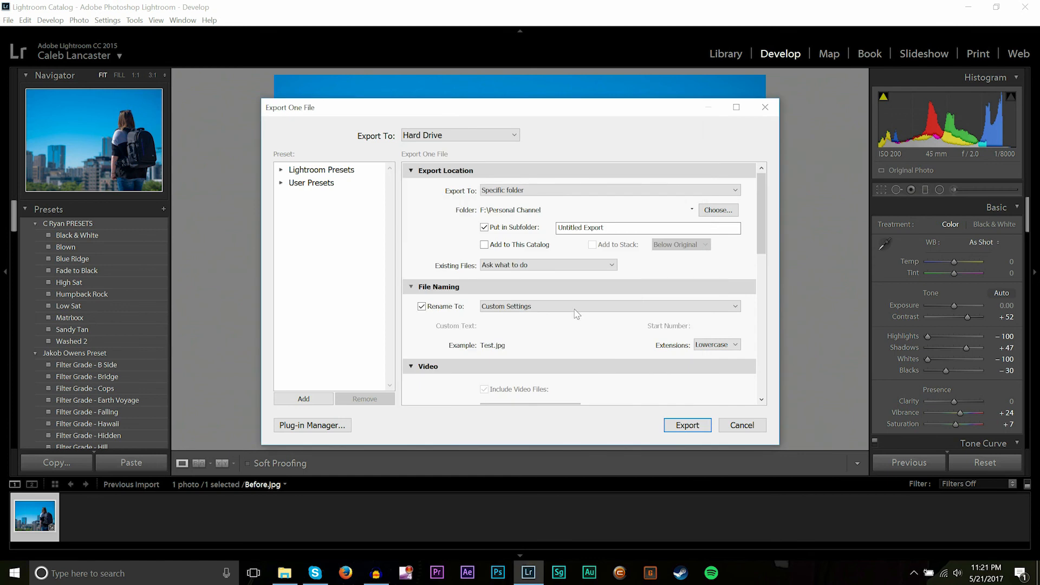
Step: Try Photoshoot 5-21-17: Image 1 as the custom export file name
{"action": "left_click", "coordinate": [573, 308]}
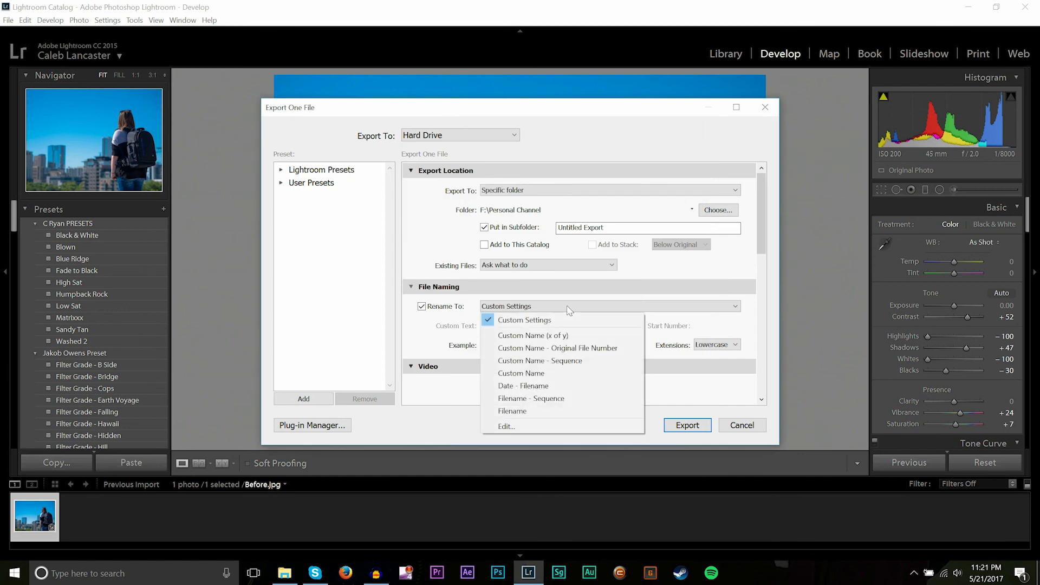
{"action": "left_click", "coordinate": [580, 422]}
{"action": "double_click", "coordinate": [508, 187]}
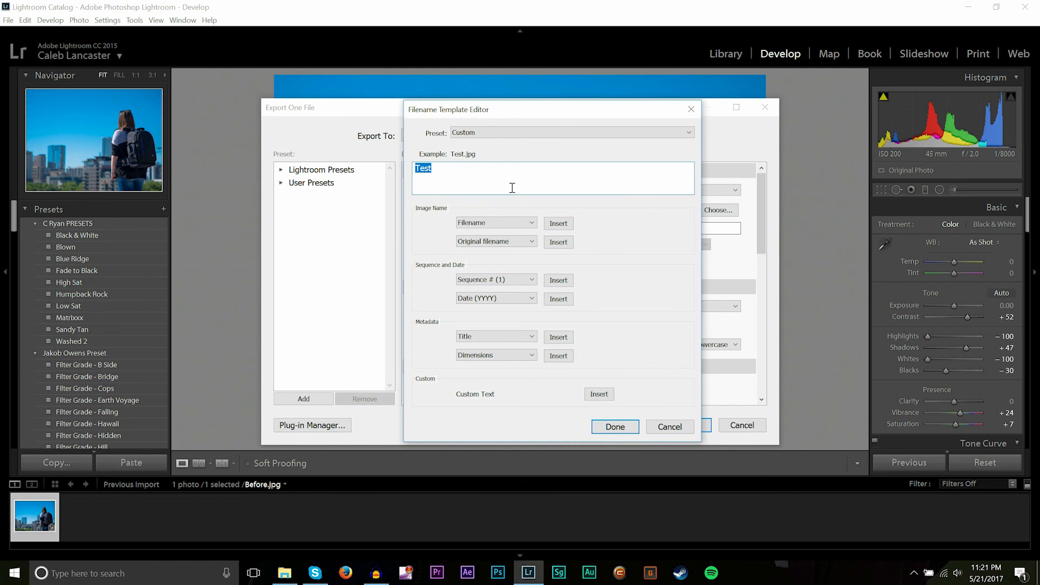
{"action": "type", "text": "Photoshoot 5-21-17"}
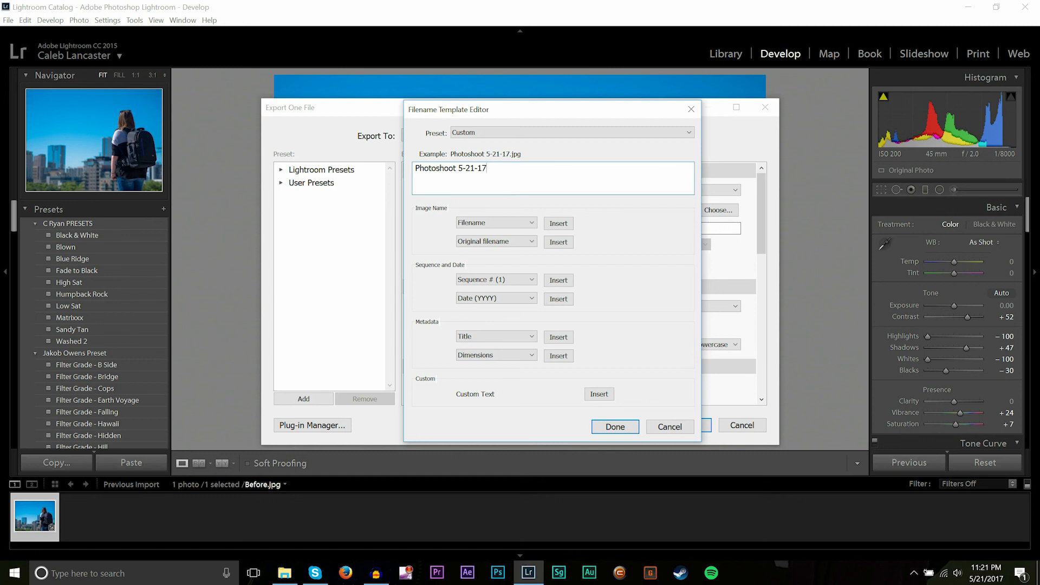
{"action": "type", "text": ": Image 1"}
{"action": "key", "text": "Return"}
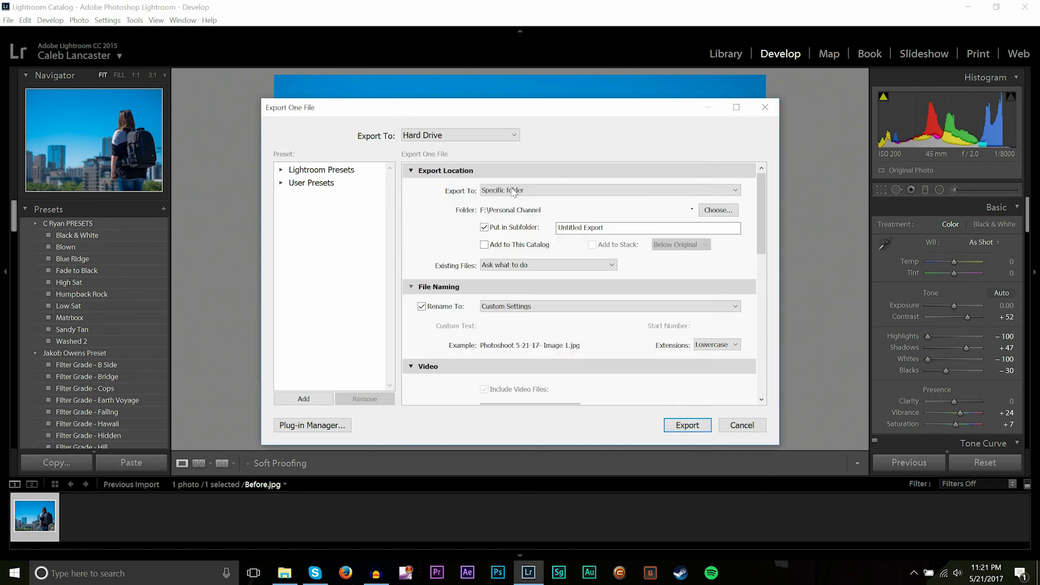
Step: Renumber the custom export file name to Image 2 and, in a second edit, to Image 3
{"action": "left_click", "coordinate": [494, 312]}
{"action": "left_click", "coordinate": [520, 420]}
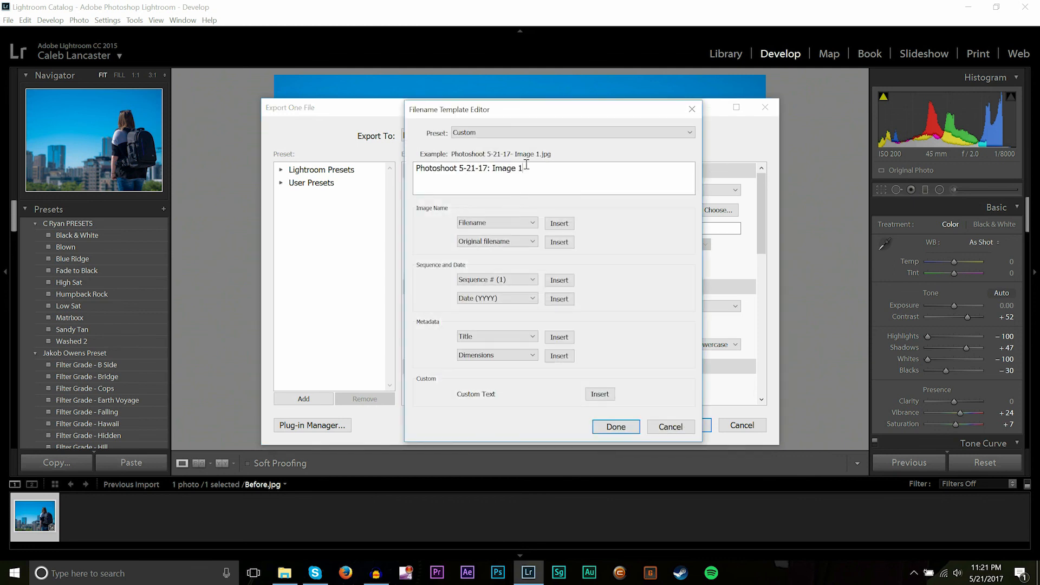
{"action": "key", "text": "Return"}
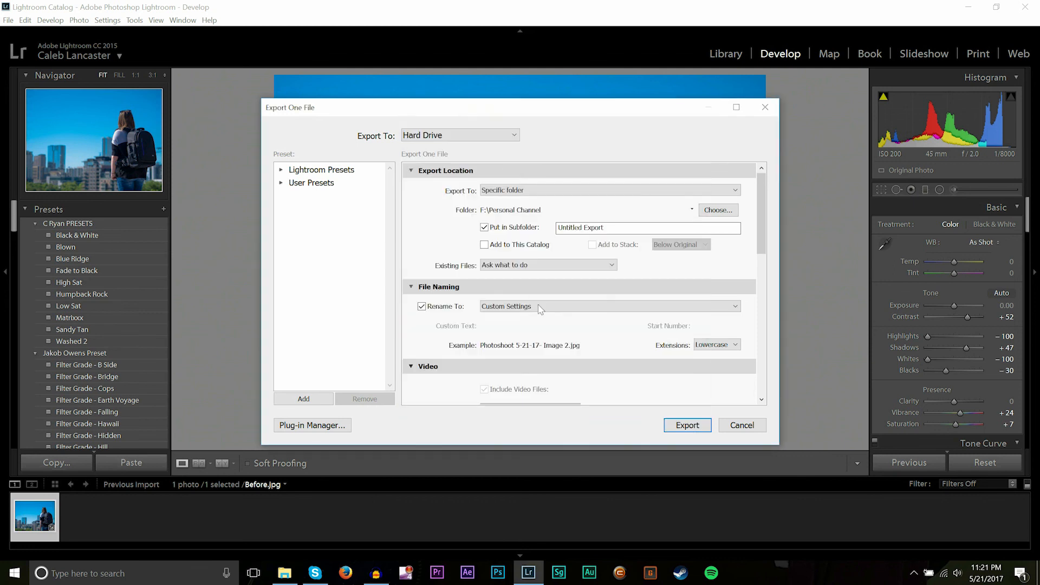
{"action": "left_click", "coordinate": [539, 307]}
{"action": "left_click", "coordinate": [506, 425]}
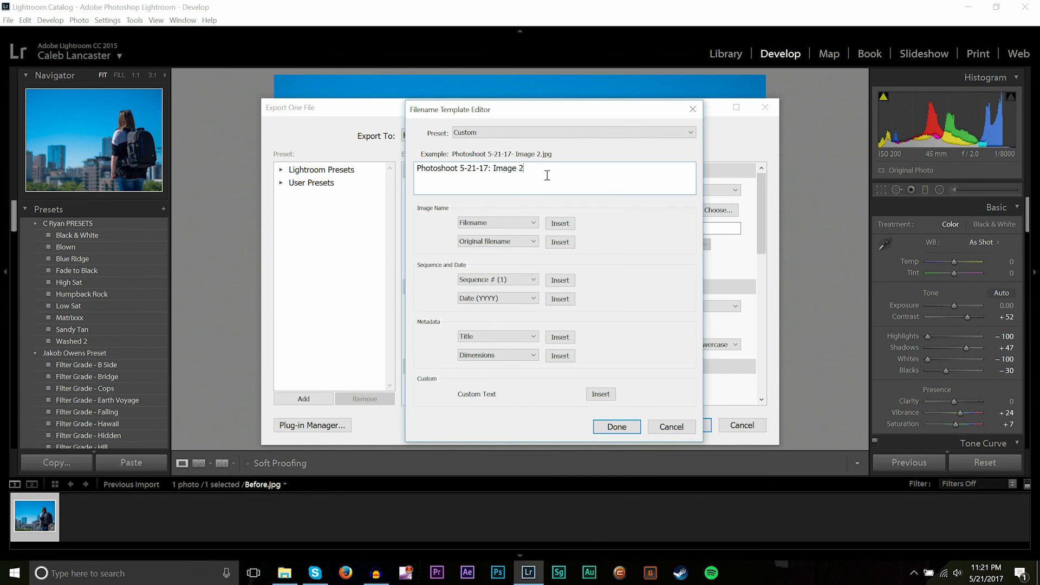
{"action": "key", "text": "Return"}
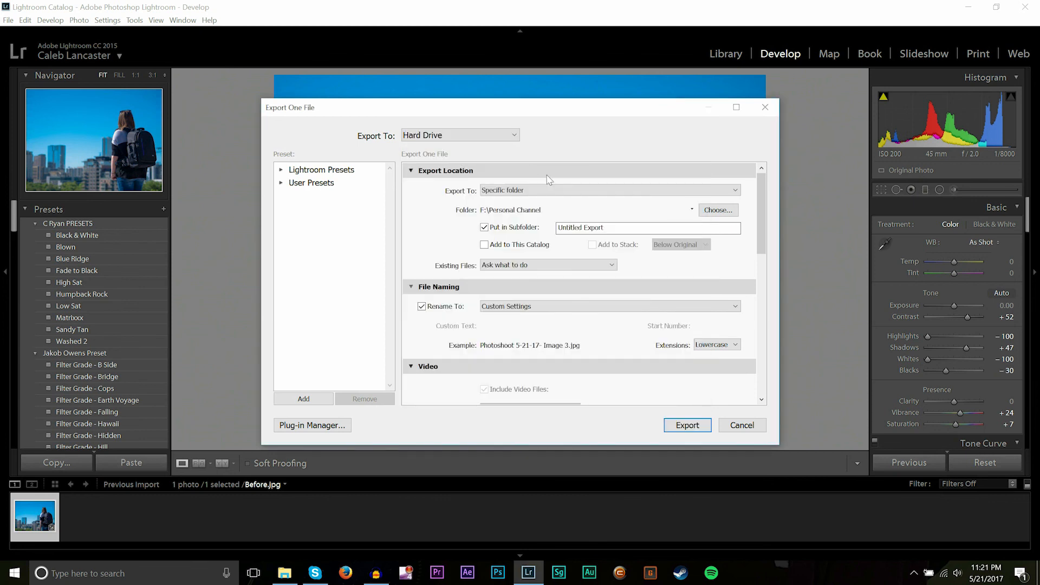
Step: Replace the whole numbered photoshoot name in the export file name template with Test
{"action": "left_click", "coordinate": [560, 307]}
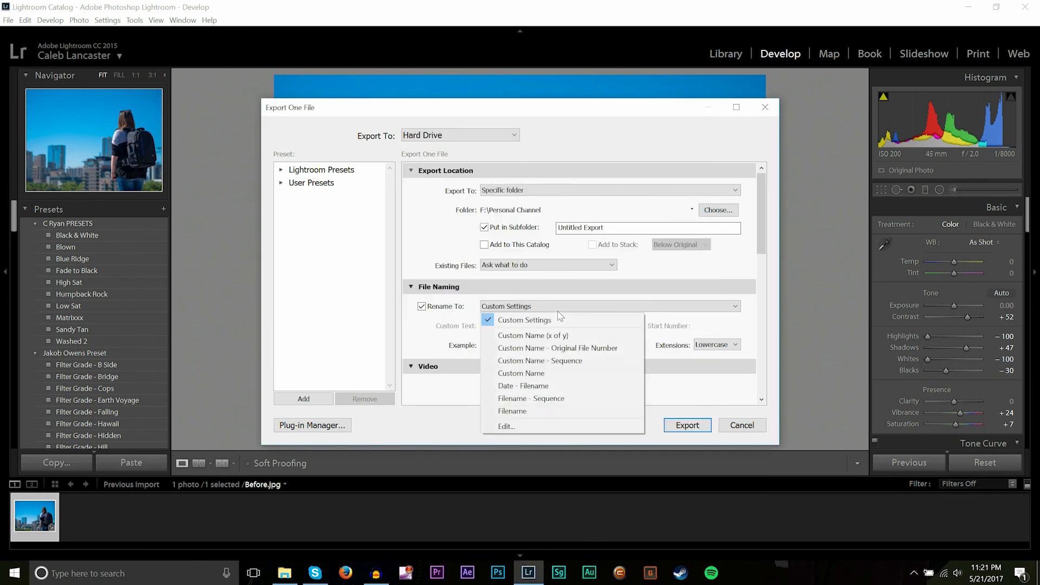
{"action": "left_click", "coordinate": [554, 426]}
{"action": "key", "text": "ctrl+a"}
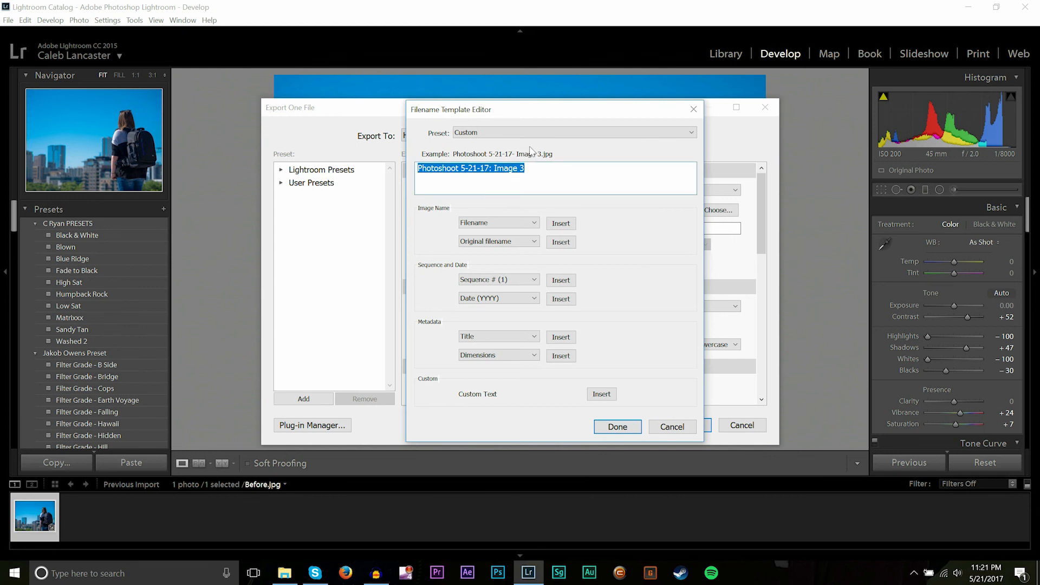
{"action": "type", "text": "Test"}
{"action": "key", "text": "Return"}
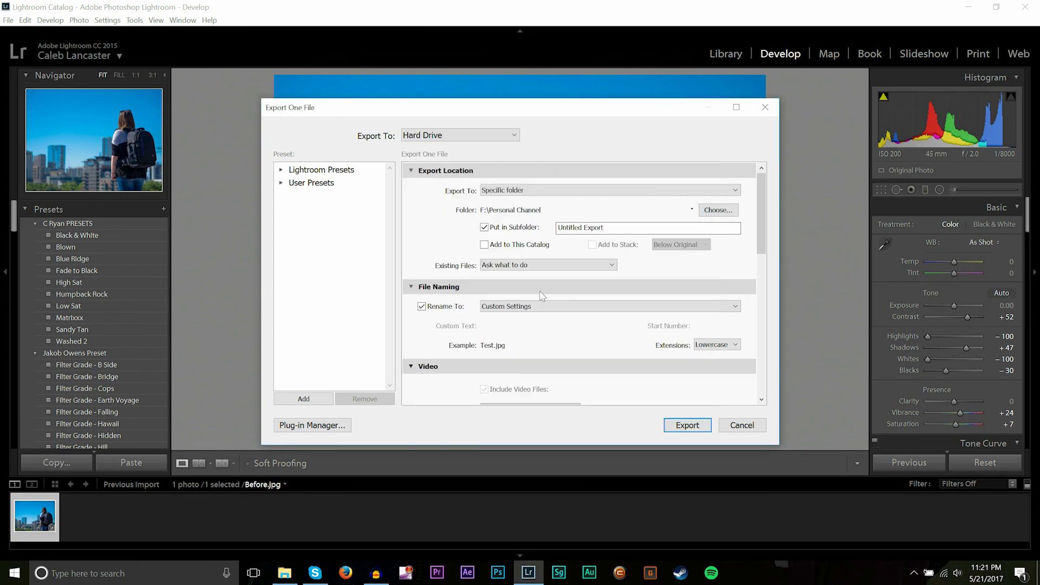
Step: Check the image format and color space choices in the export's File Settings, keeping JPEG and sRGB
{"action": "scroll", "coordinate": [574, 320], "scroll_direction": "down", "scroll_amount": 10}
{"action": "scroll", "coordinate": [595, 322], "scroll_direction": "up", "scroll_amount": 8}
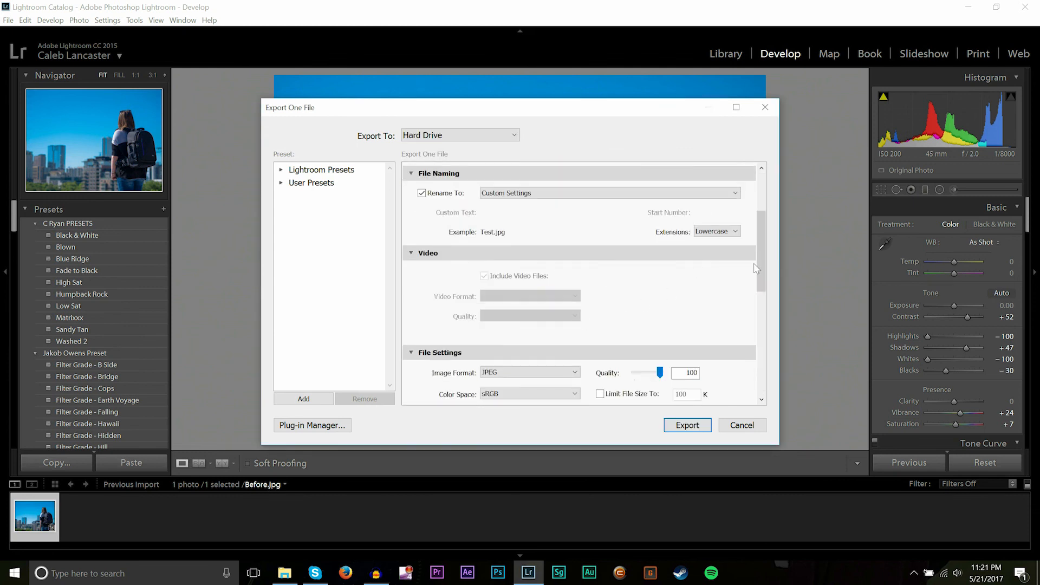
{"action": "left_click_drag", "start_coordinate": [757, 263], "coordinate": [759, 280]}
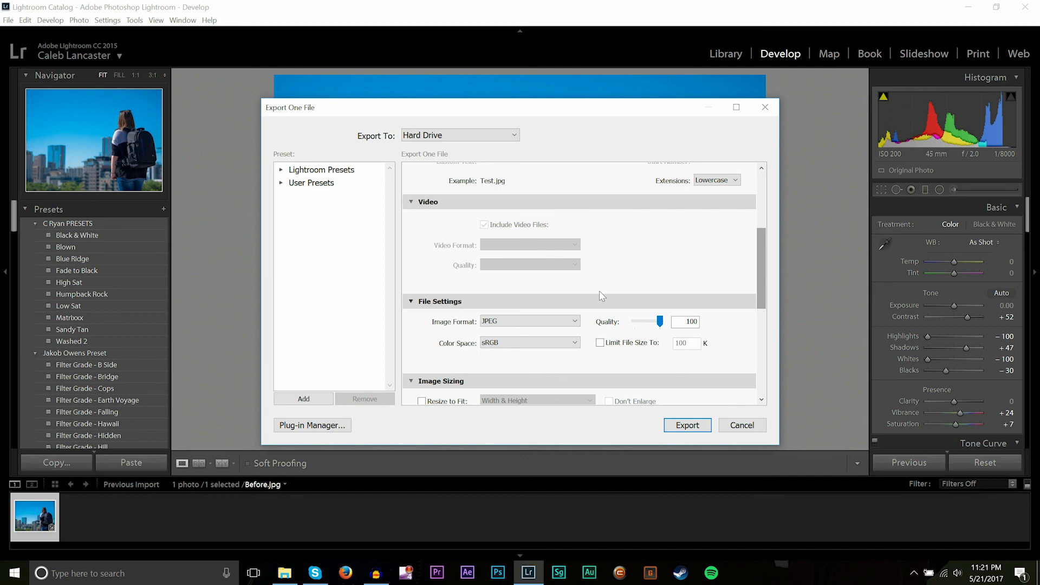
{"action": "left_click", "coordinate": [579, 322]}
{"action": "left_click", "coordinate": [531, 335]}
{"action": "left_click", "coordinate": [556, 343]}
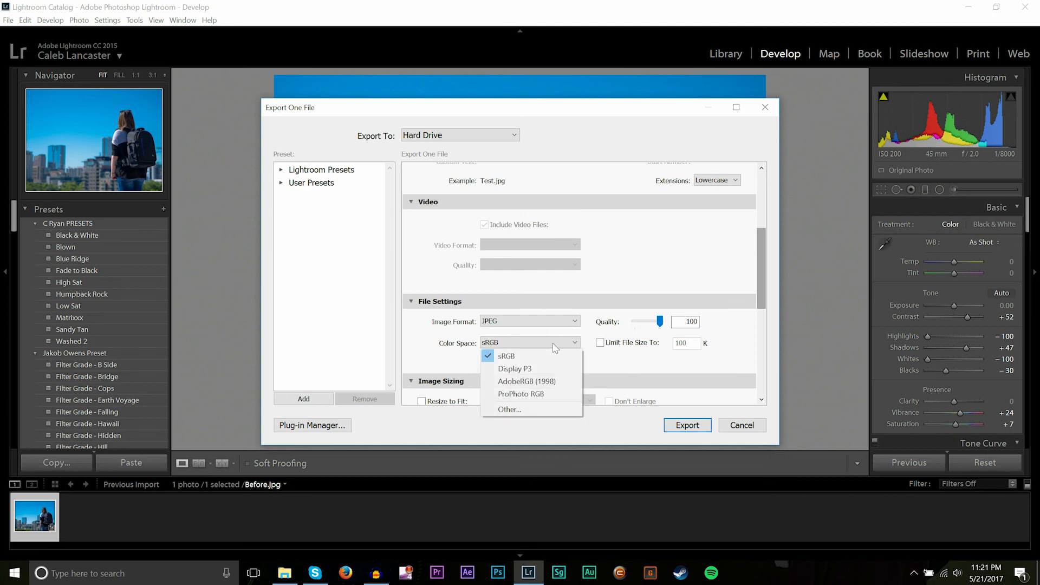
{"action": "left_click", "coordinate": [556, 347]}
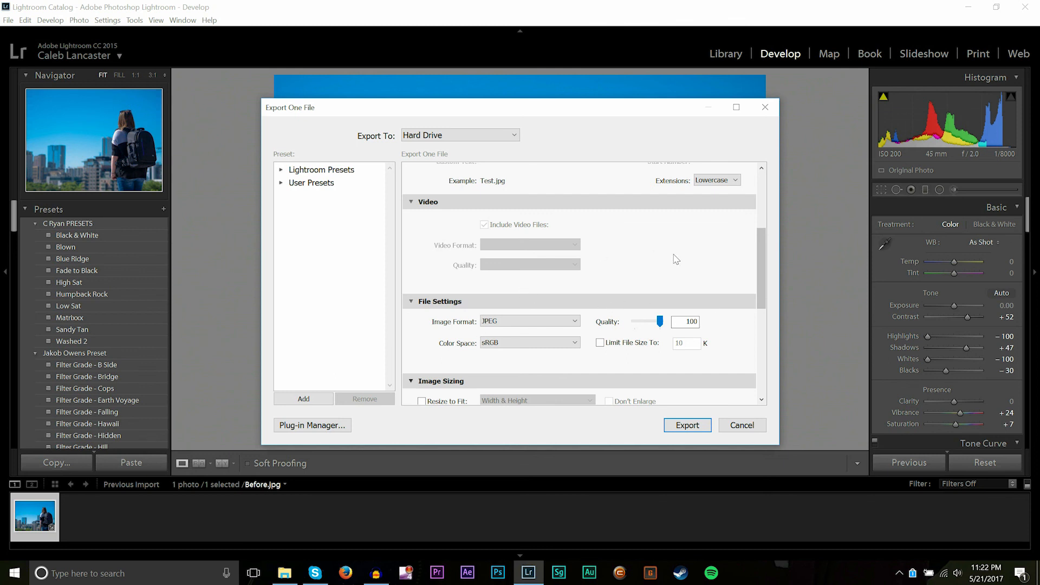
Step: Try Original as the export image format and set it back to JPEG
{"action": "left_click", "coordinate": [518, 321]}
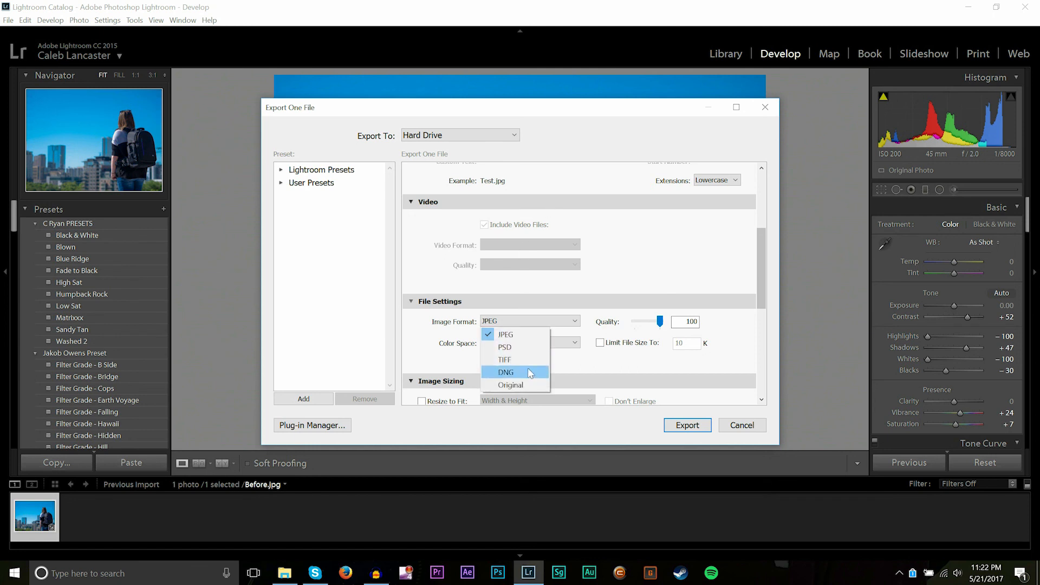
{"action": "left_click", "coordinate": [535, 386]}
{"action": "left_click", "coordinate": [532, 321]}
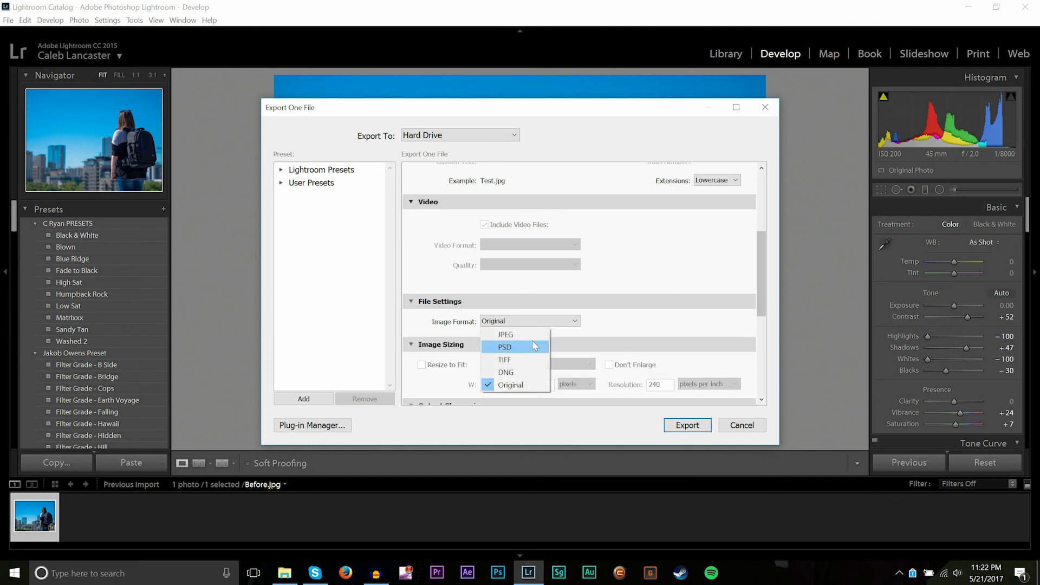
{"action": "left_click", "coordinate": [520, 334]}
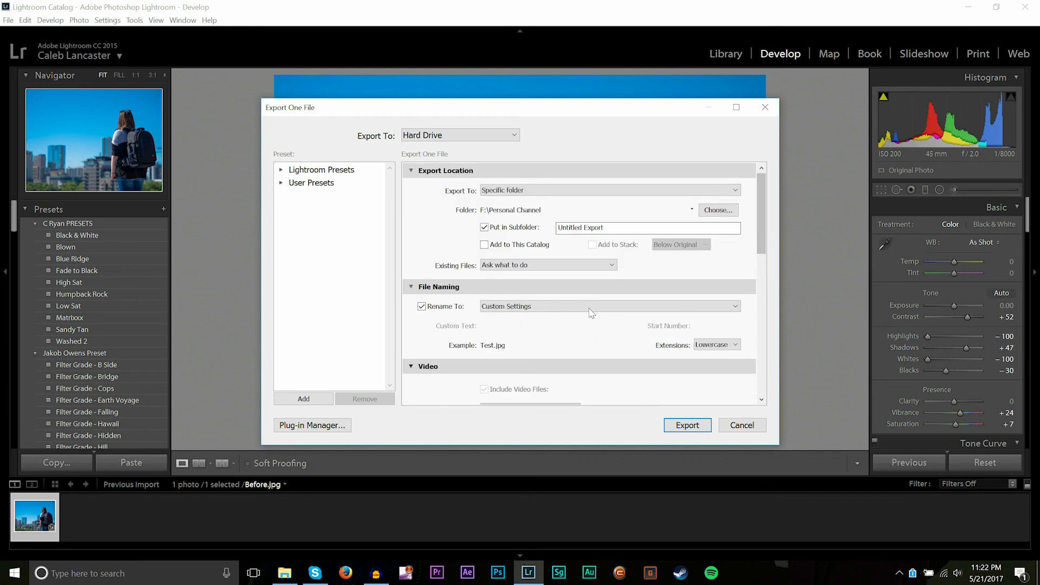
Step: Review the export settings from the location to post-processing and check the color space choices, keeping sRGB
{"action": "scroll", "coordinate": [584, 329], "scroll_direction": "down", "scroll_amount": 10}
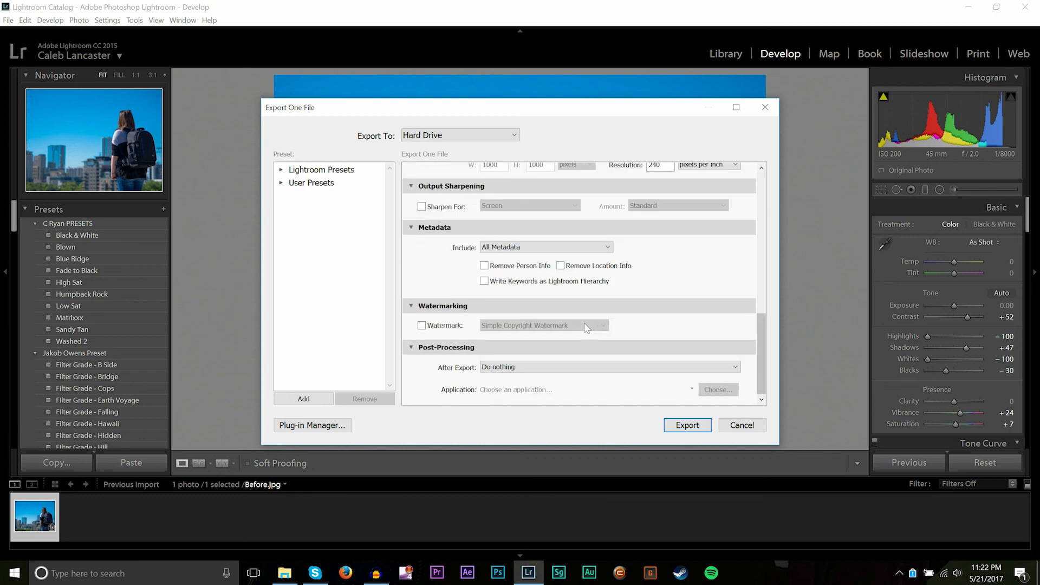
{"action": "scroll", "coordinate": [577, 317], "scroll_direction": "up", "scroll_amount": 10}
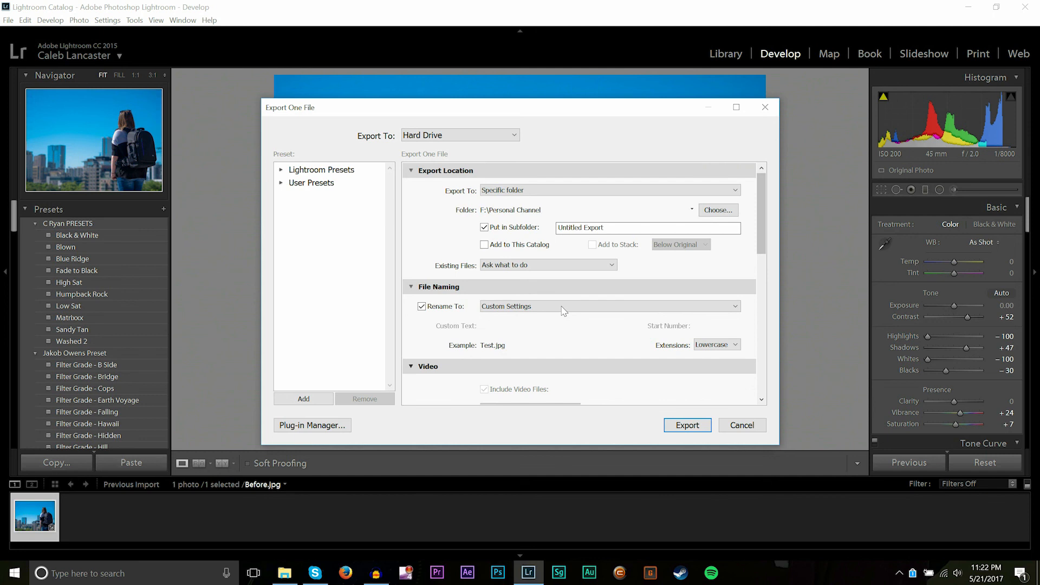
{"action": "scroll", "coordinate": [567, 338], "scroll_direction": "down", "scroll_amount": 5}
{"action": "scroll", "coordinate": [569, 341], "scroll_direction": "up", "scroll_amount": 5}
{"action": "scroll", "coordinate": [568, 348], "scroll_direction": "down", "scroll_amount": 5}
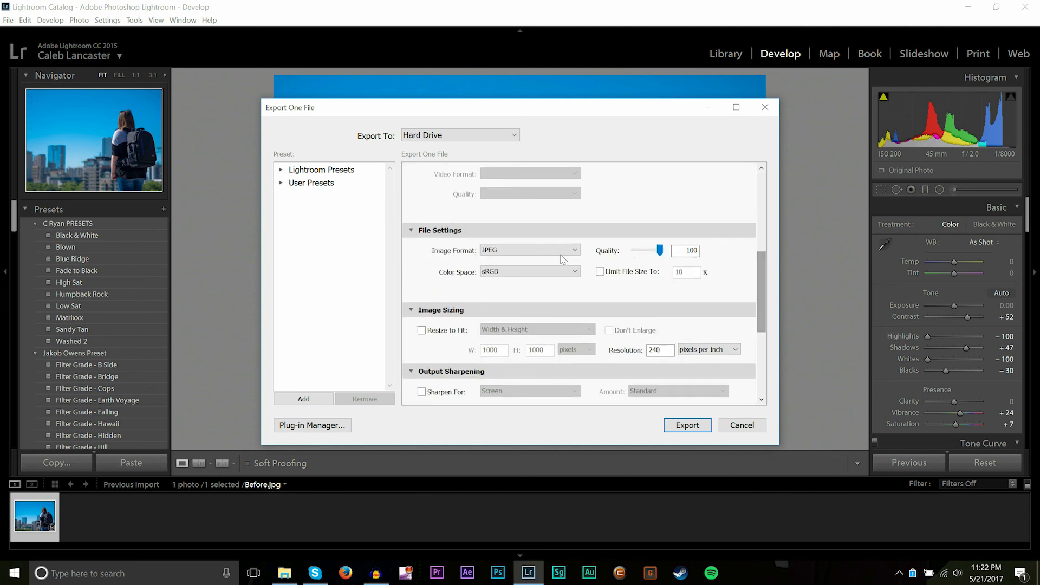
{"action": "left_click", "coordinate": [536, 272]}
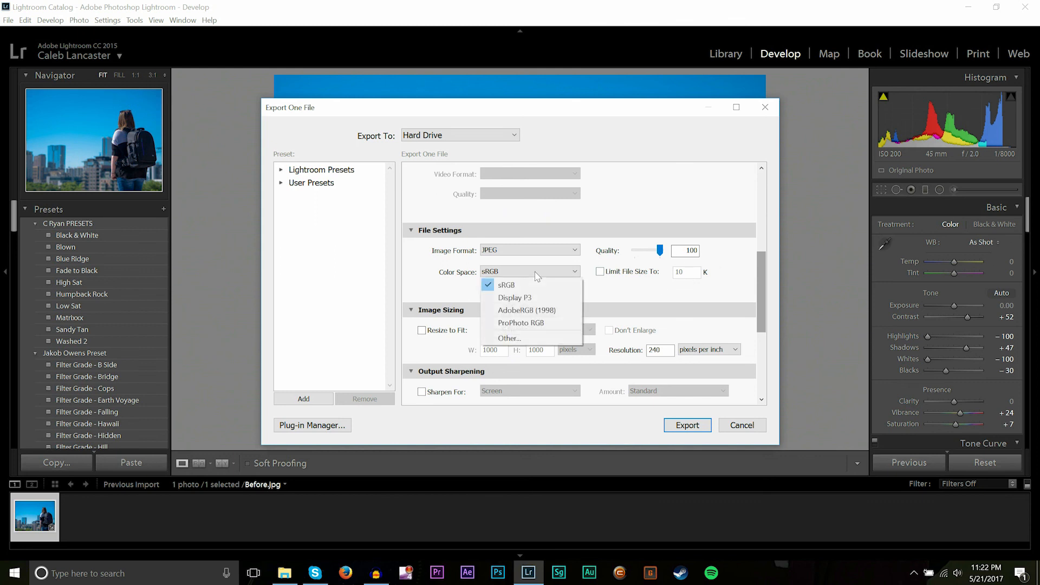
{"action": "left_click", "coordinate": [533, 272]}
Step: Recheck the full set of export settings and export Before.jpg as the JPEG file Test.jpg
{"action": "scroll", "coordinate": [539, 243], "scroll_direction": "up", "scroll_amount": 5}
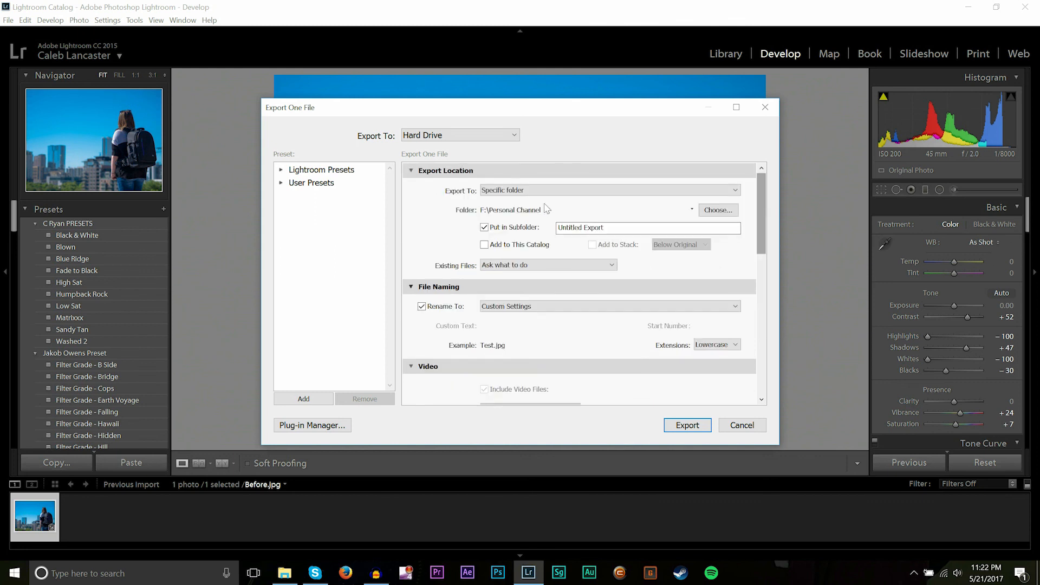
{"action": "scroll", "coordinate": [531, 331], "scroll_direction": "down", "scroll_amount": 10}
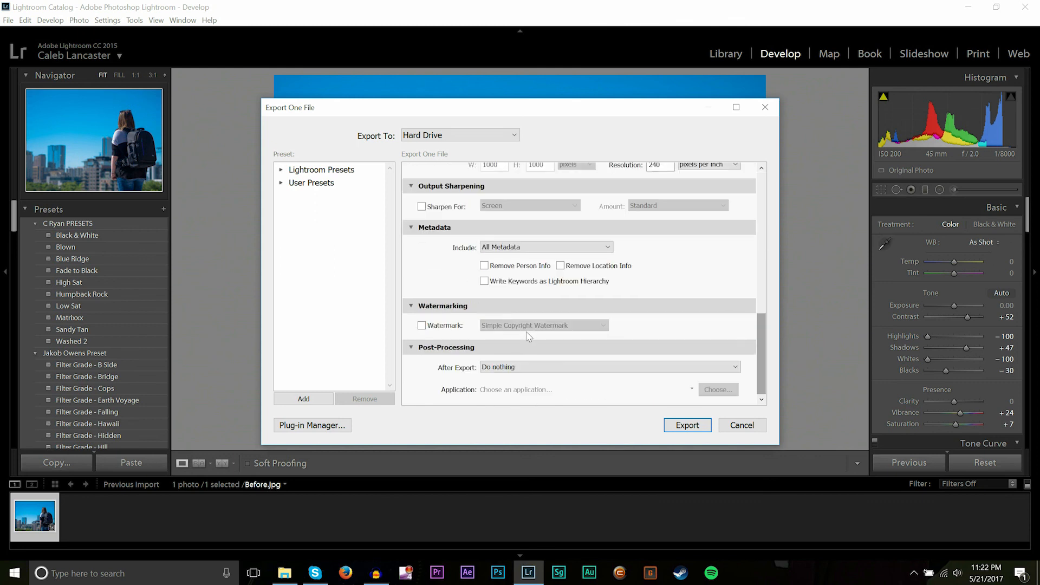
{"action": "scroll", "coordinate": [529, 319], "scroll_direction": "up", "scroll_amount": 10}
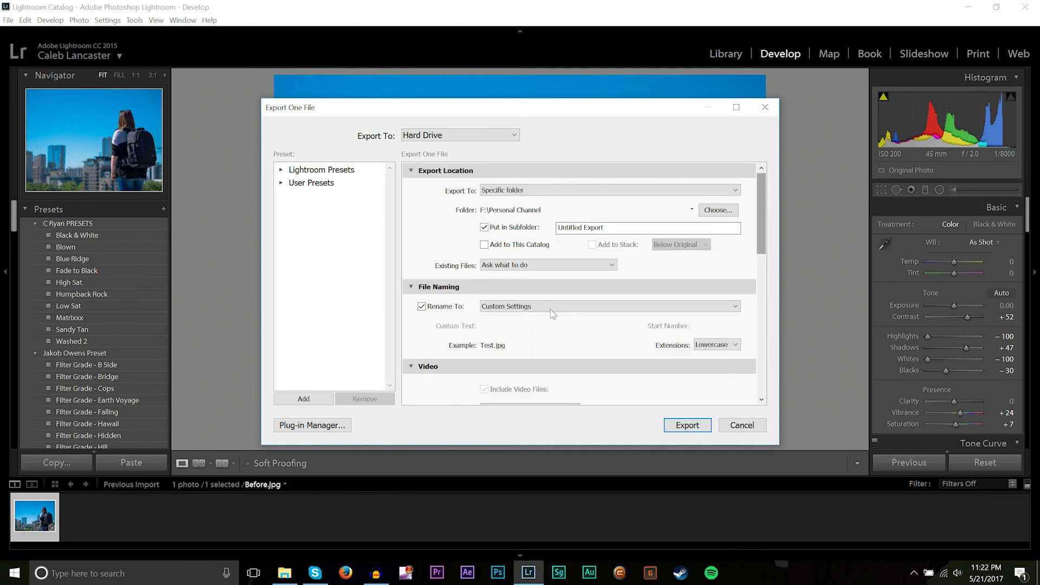
{"action": "scroll", "coordinate": [563, 322], "scroll_direction": "down", "scroll_amount": 10}
{"action": "scroll", "coordinate": [587, 329], "scroll_direction": "up", "scroll_amount": 5}
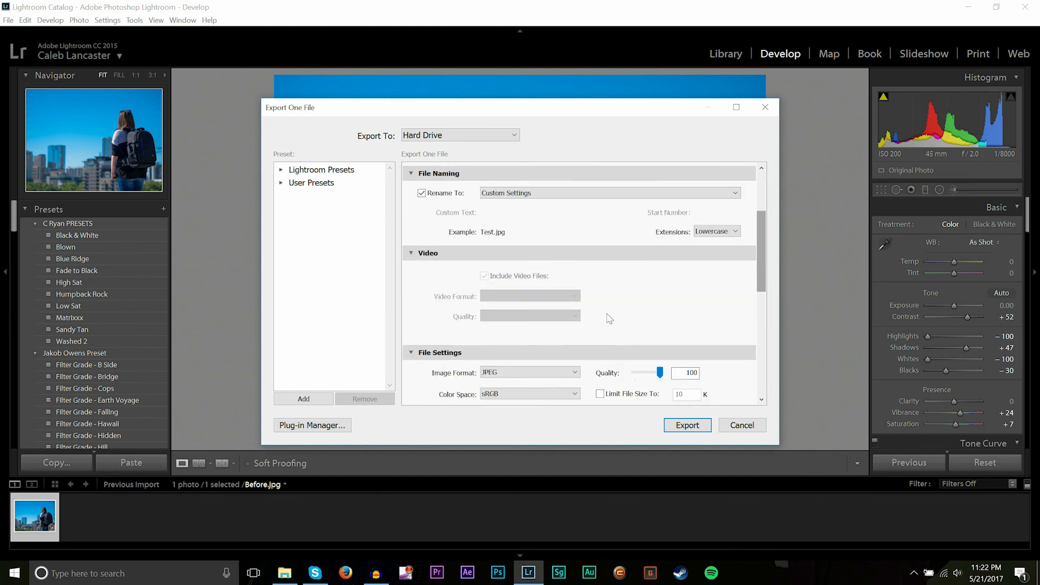
{"action": "scroll", "coordinate": [610, 319], "scroll_direction": "up", "scroll_amount": 3}
{"action": "left_click", "coordinate": [687, 425]}
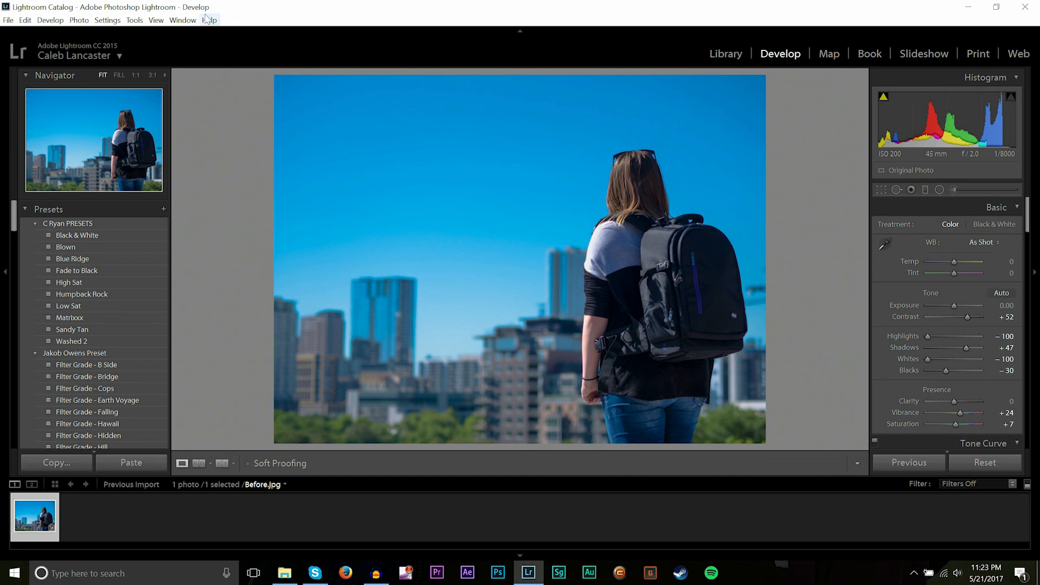
Step: Switch back and forth between the Library and Develop modules, ending in Library, and look over the available modules
{"action": "left_click", "coordinate": [725, 54]}
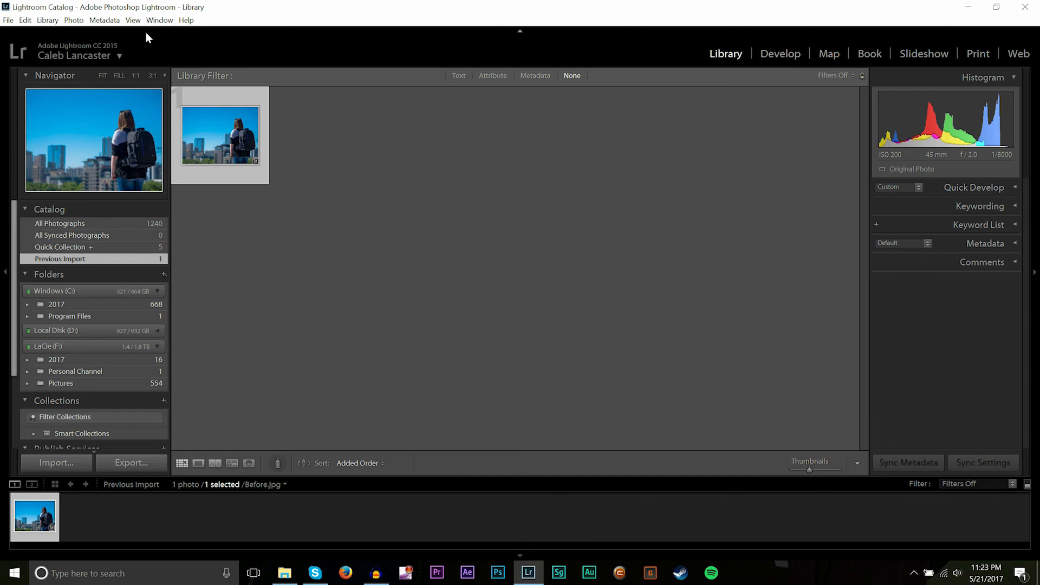
{"action": "left_click", "coordinate": [159, 20]}
{"action": "left_click", "coordinate": [179, 157]}
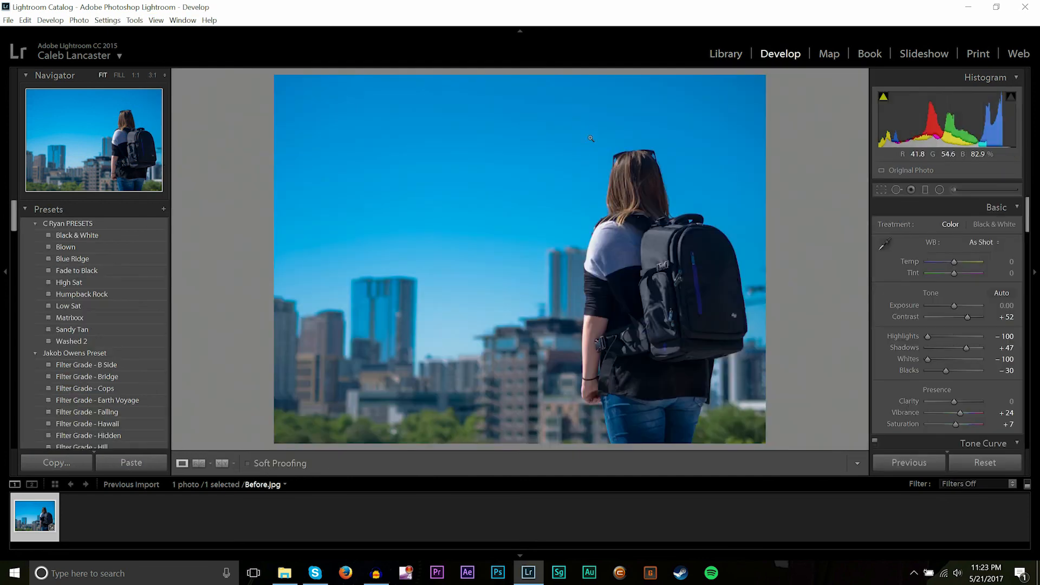
{"action": "left_click", "coordinate": [729, 53]}
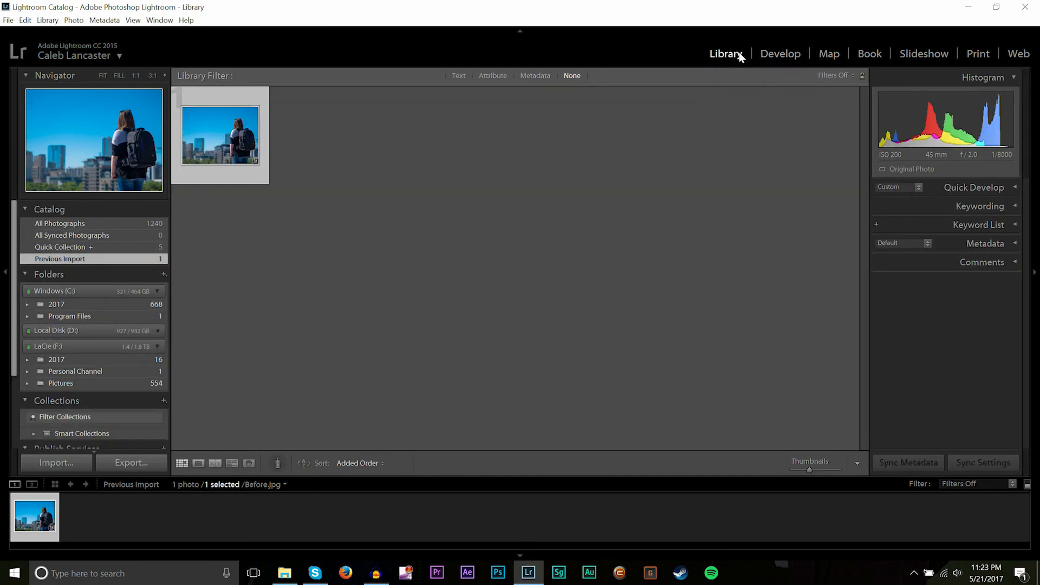
{"action": "left_click", "coordinate": [777, 54]}
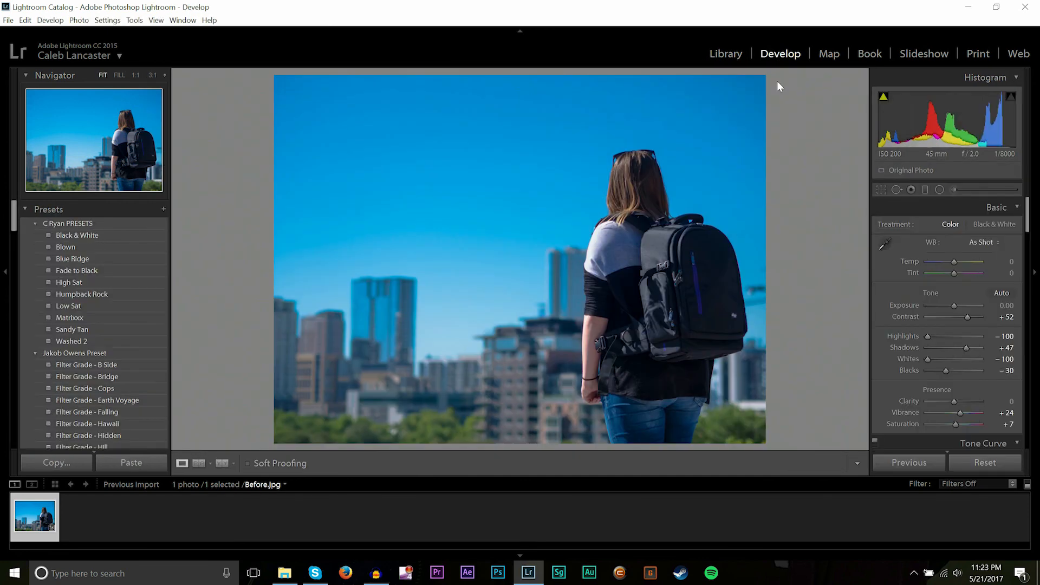
{"action": "left_click", "coordinate": [735, 53]}
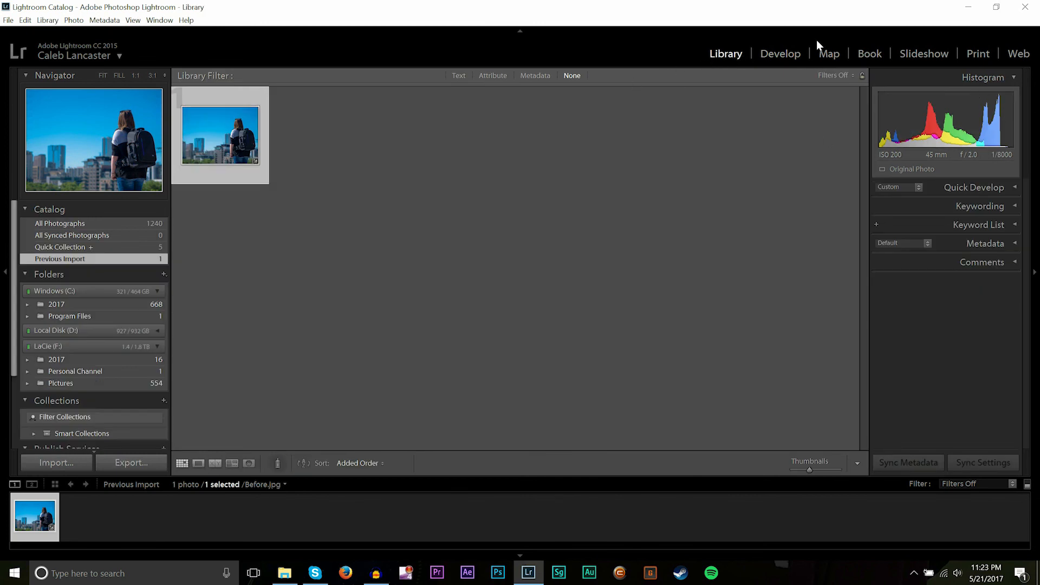
{"action": "left_click", "coordinate": [159, 20]}
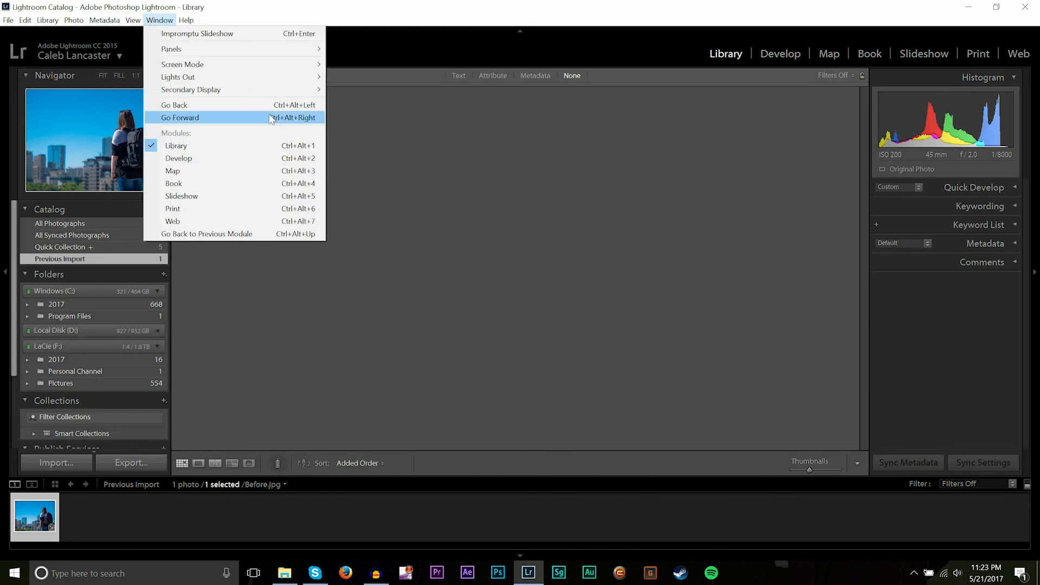
{"action": "left_click", "coordinate": [751, 102]}
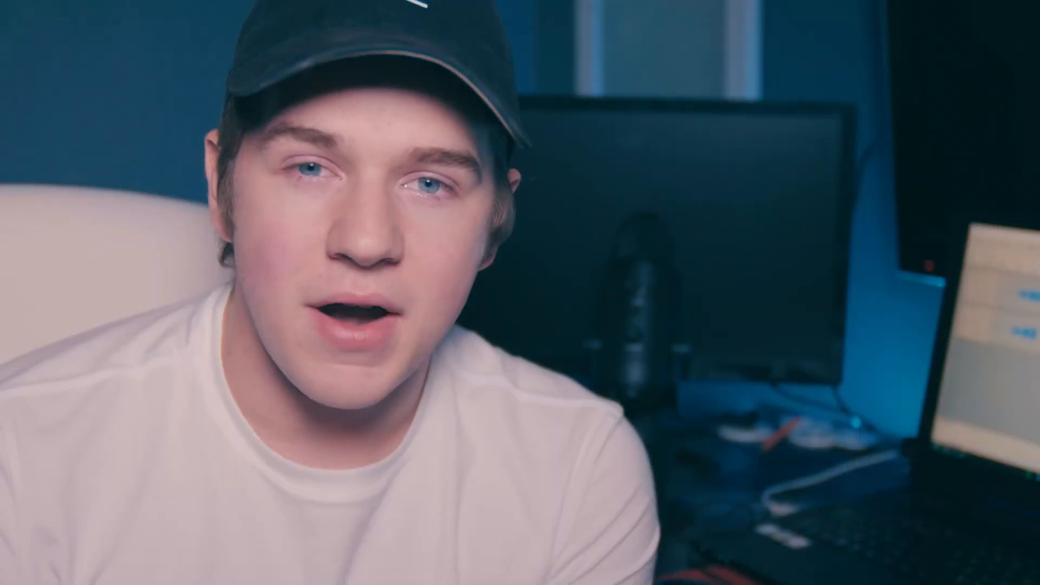